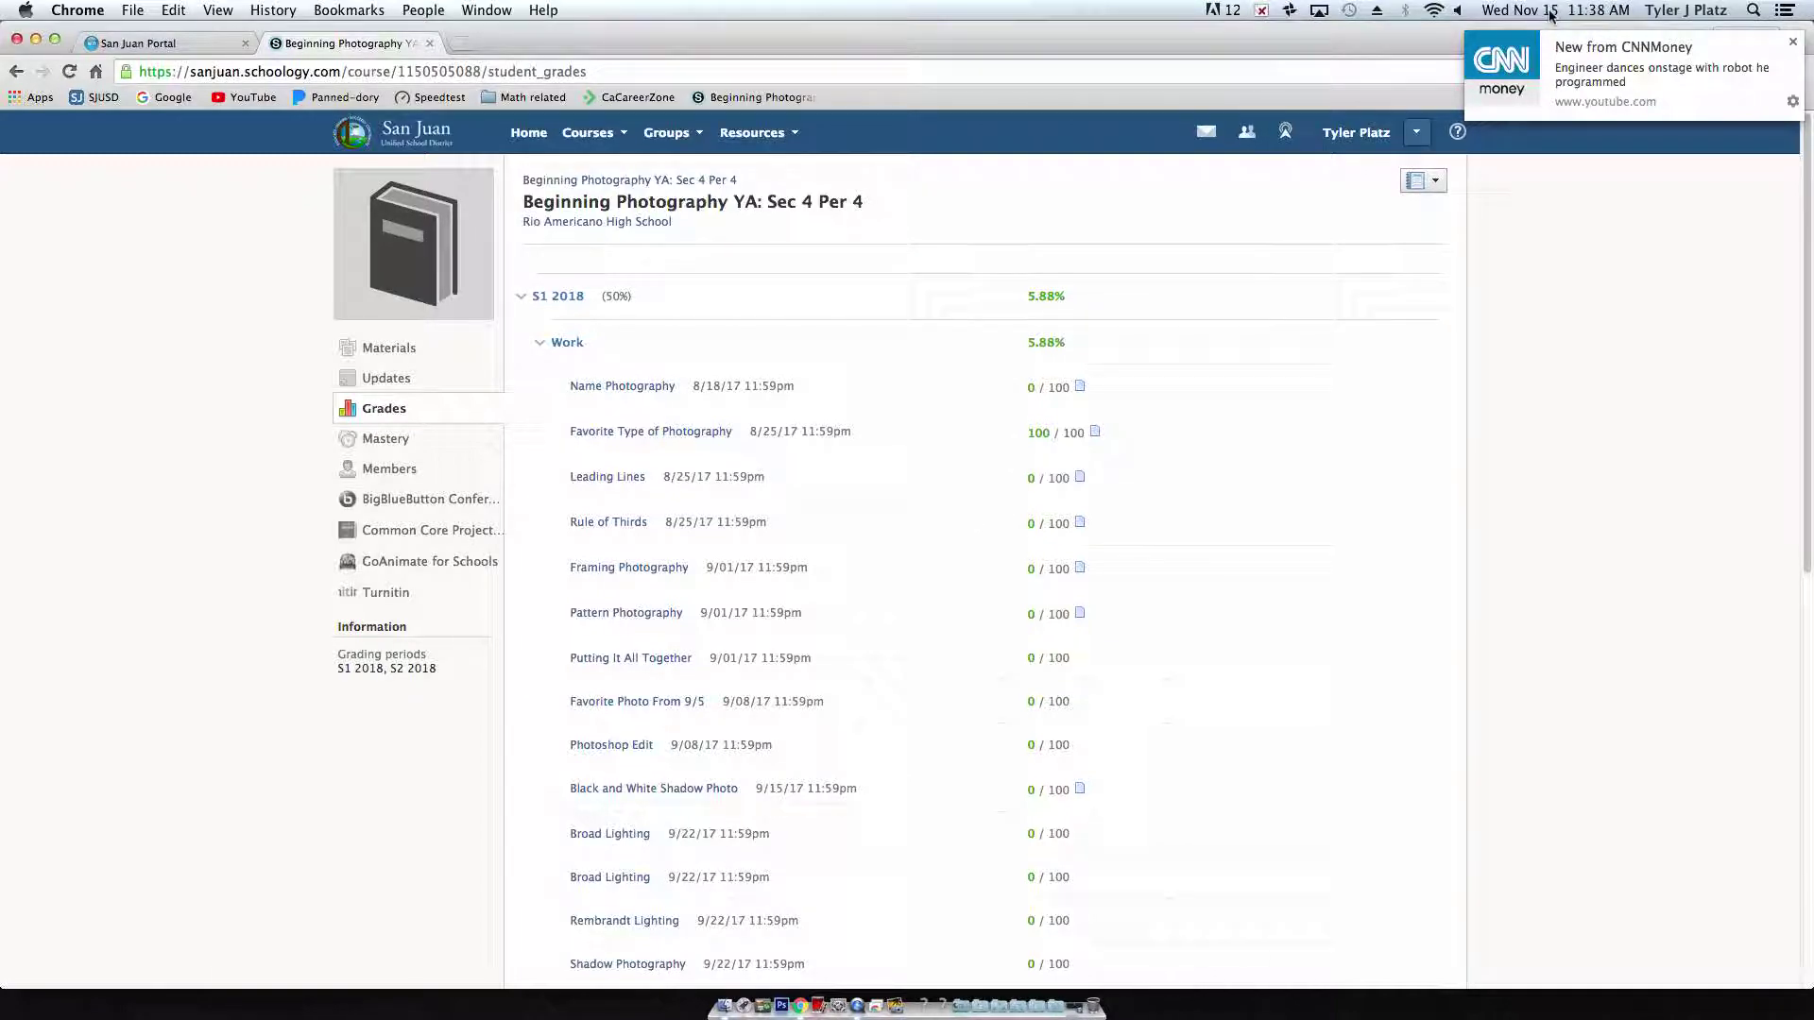
Dismiss the news notification and quit the Chrome browser
left_click(1792, 42)
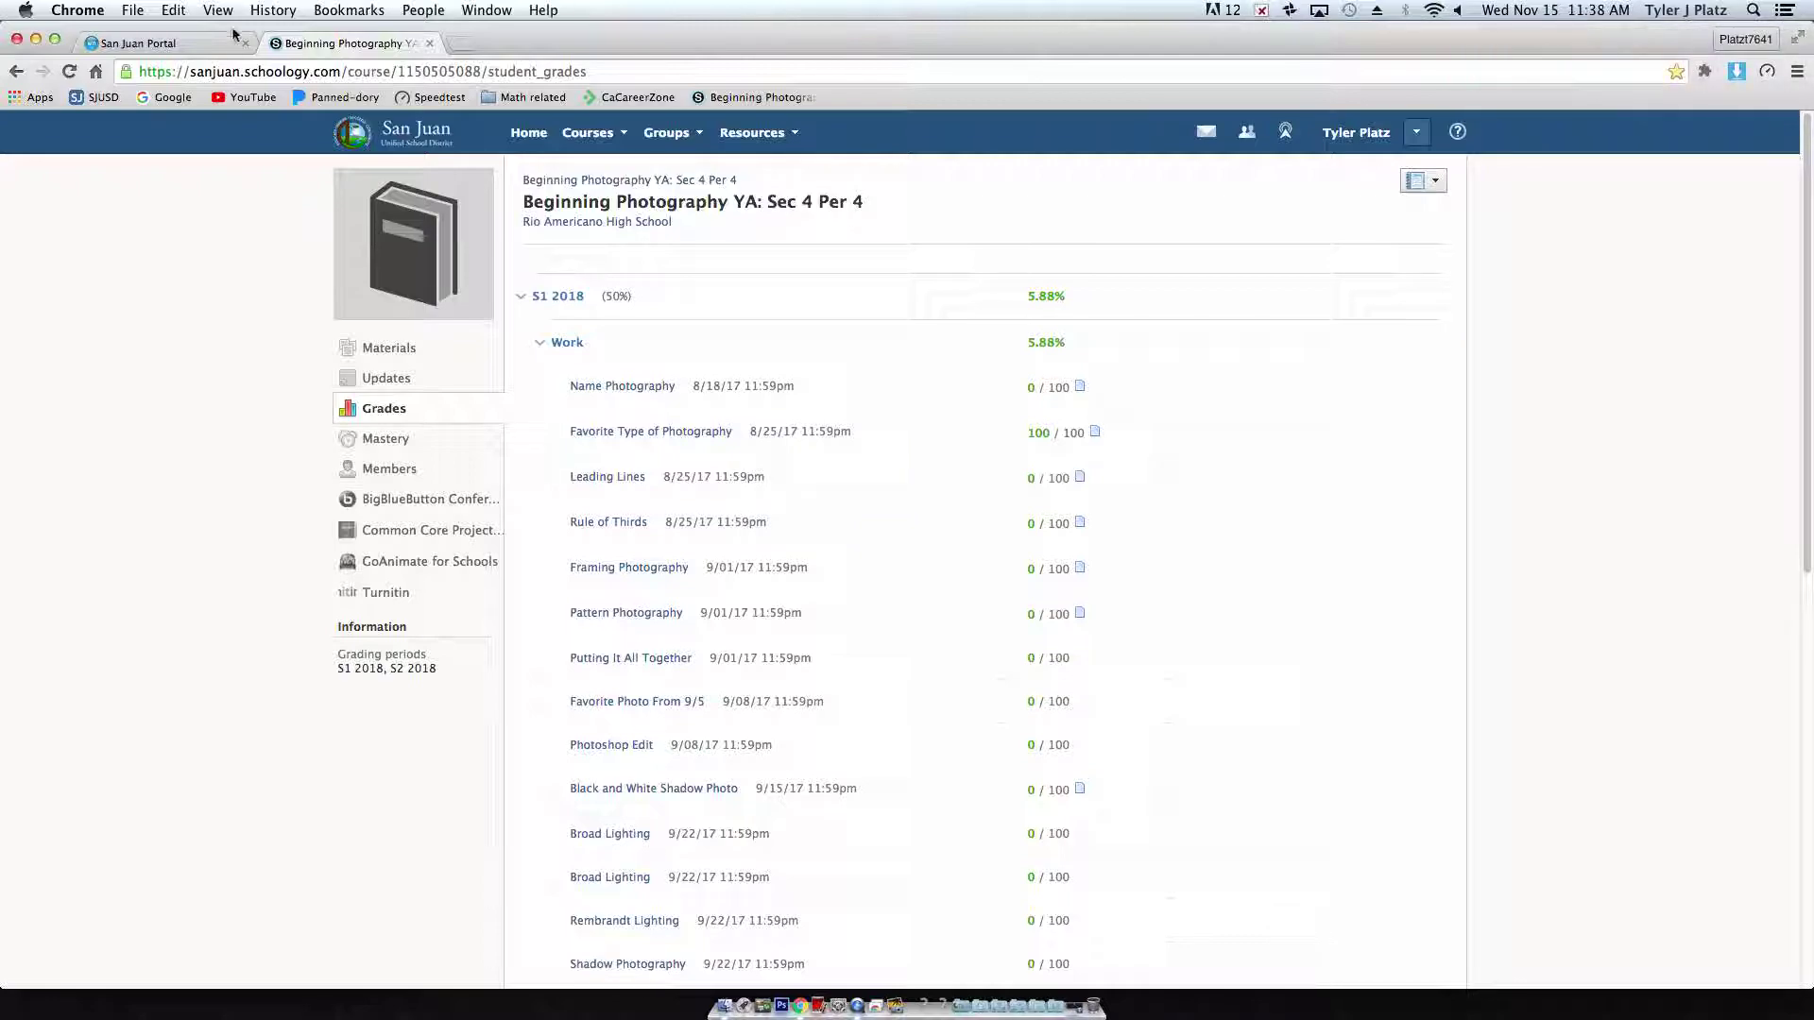
left_click(93, 11)
left_click(93, 285)
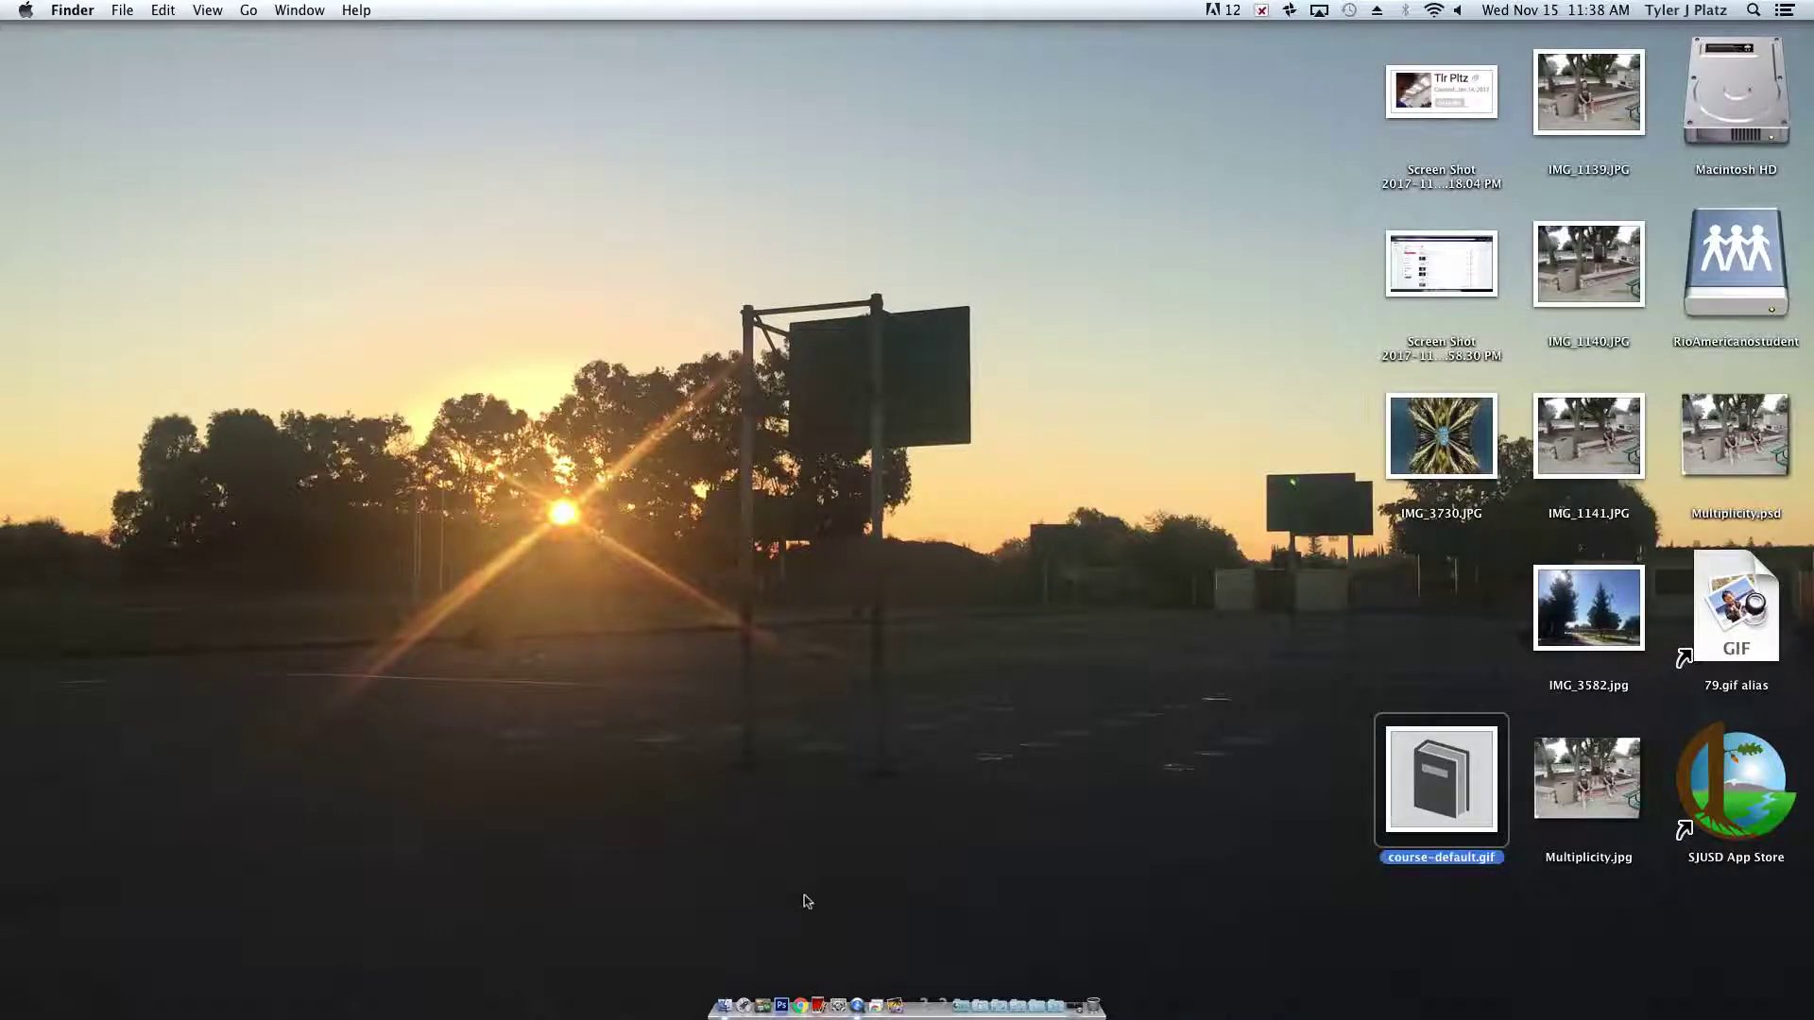
Clean up the desktop icons by Kind
left_click(210, 12)
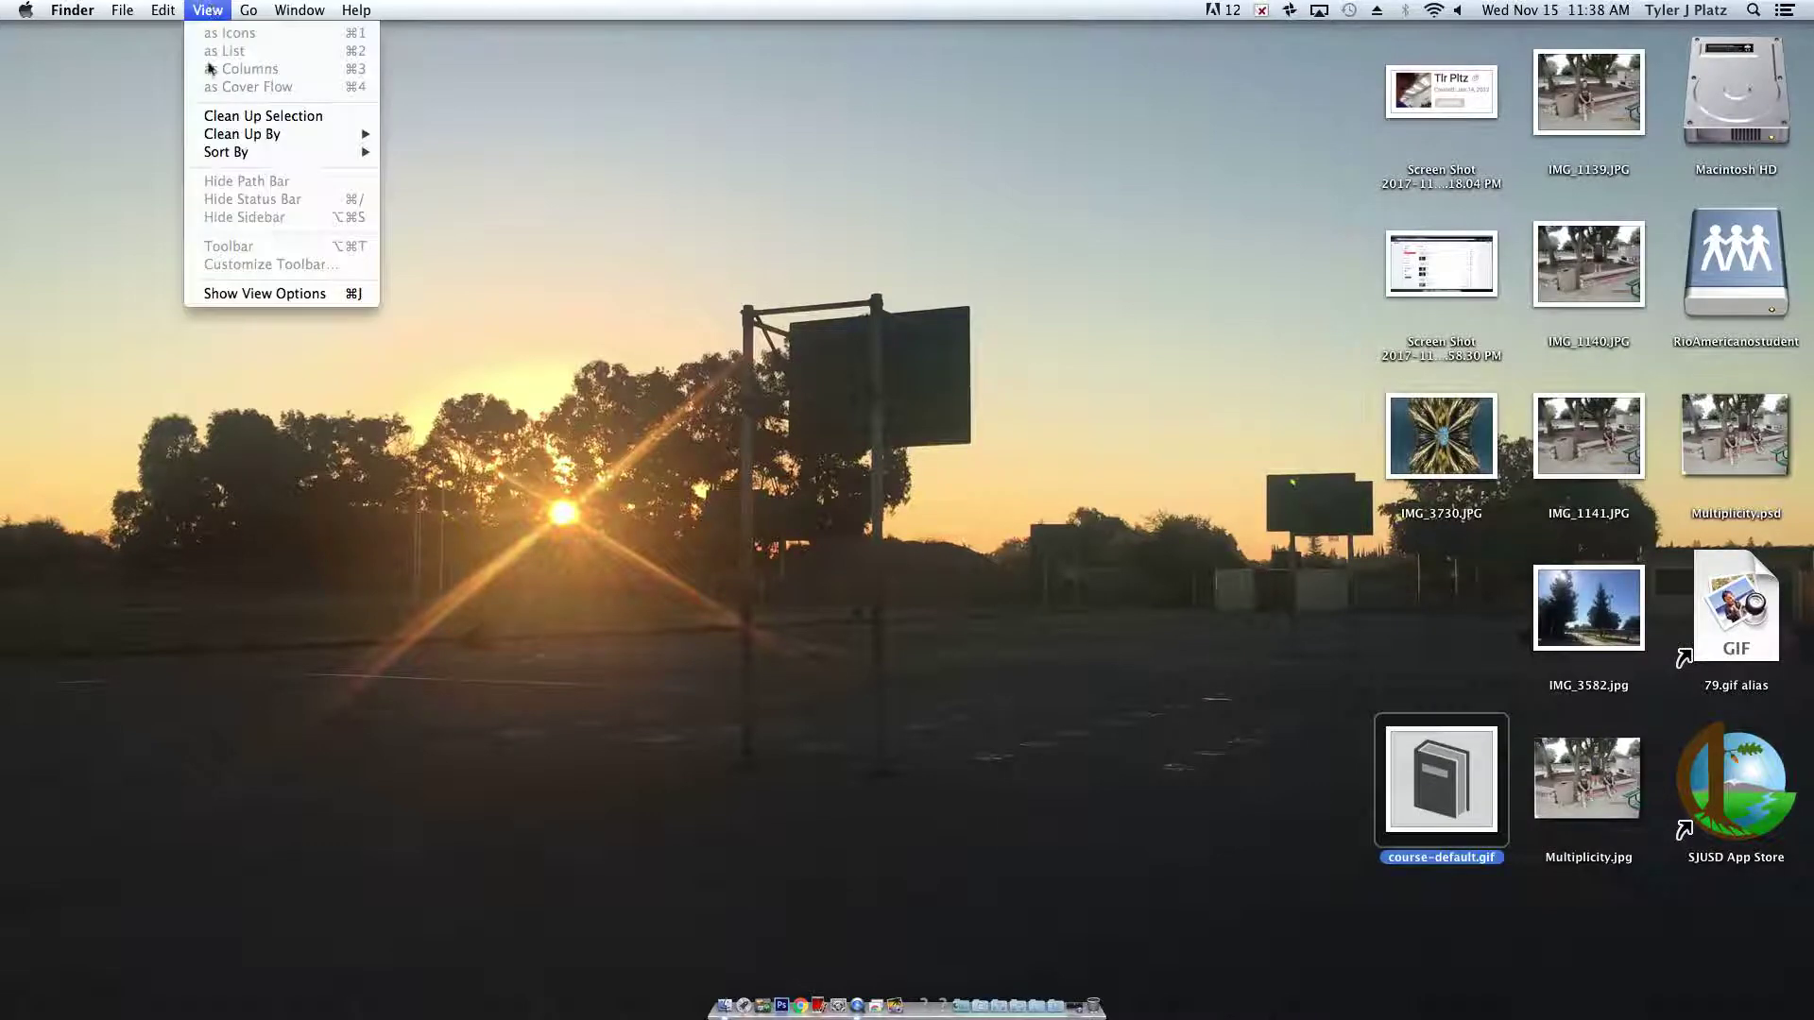
mouse_move(250, 137)
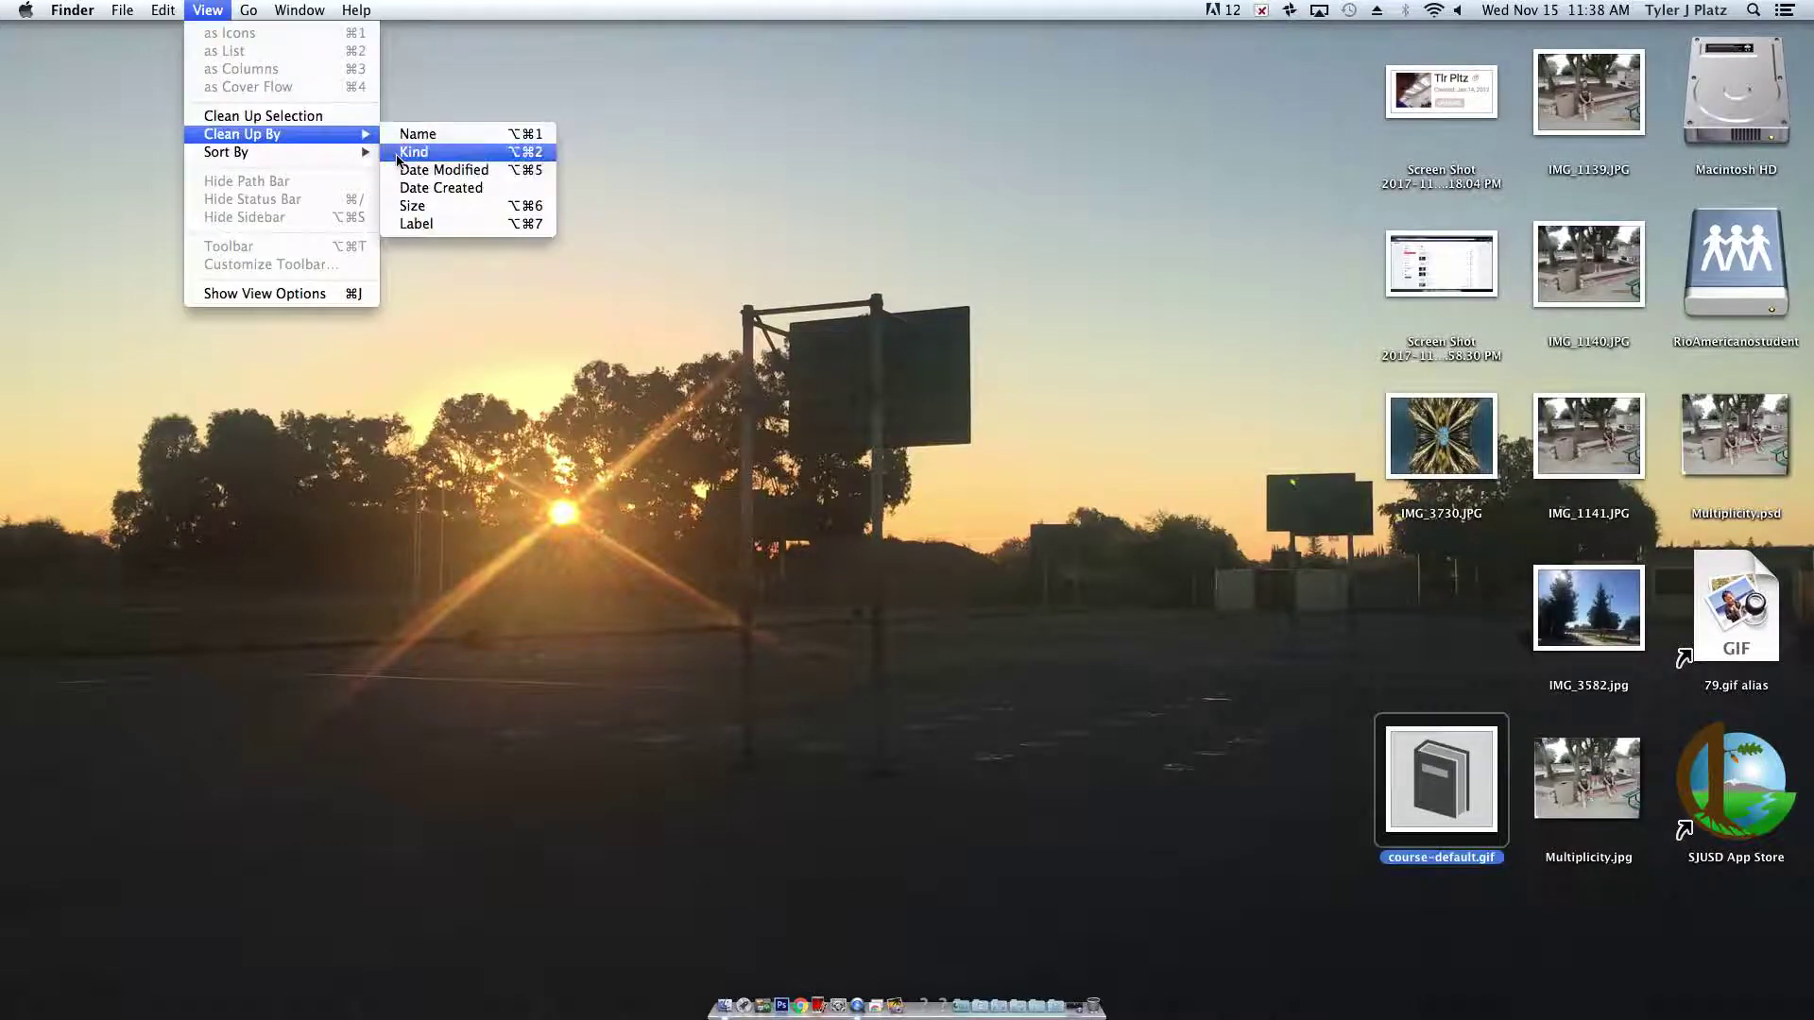
left_click(398, 161)
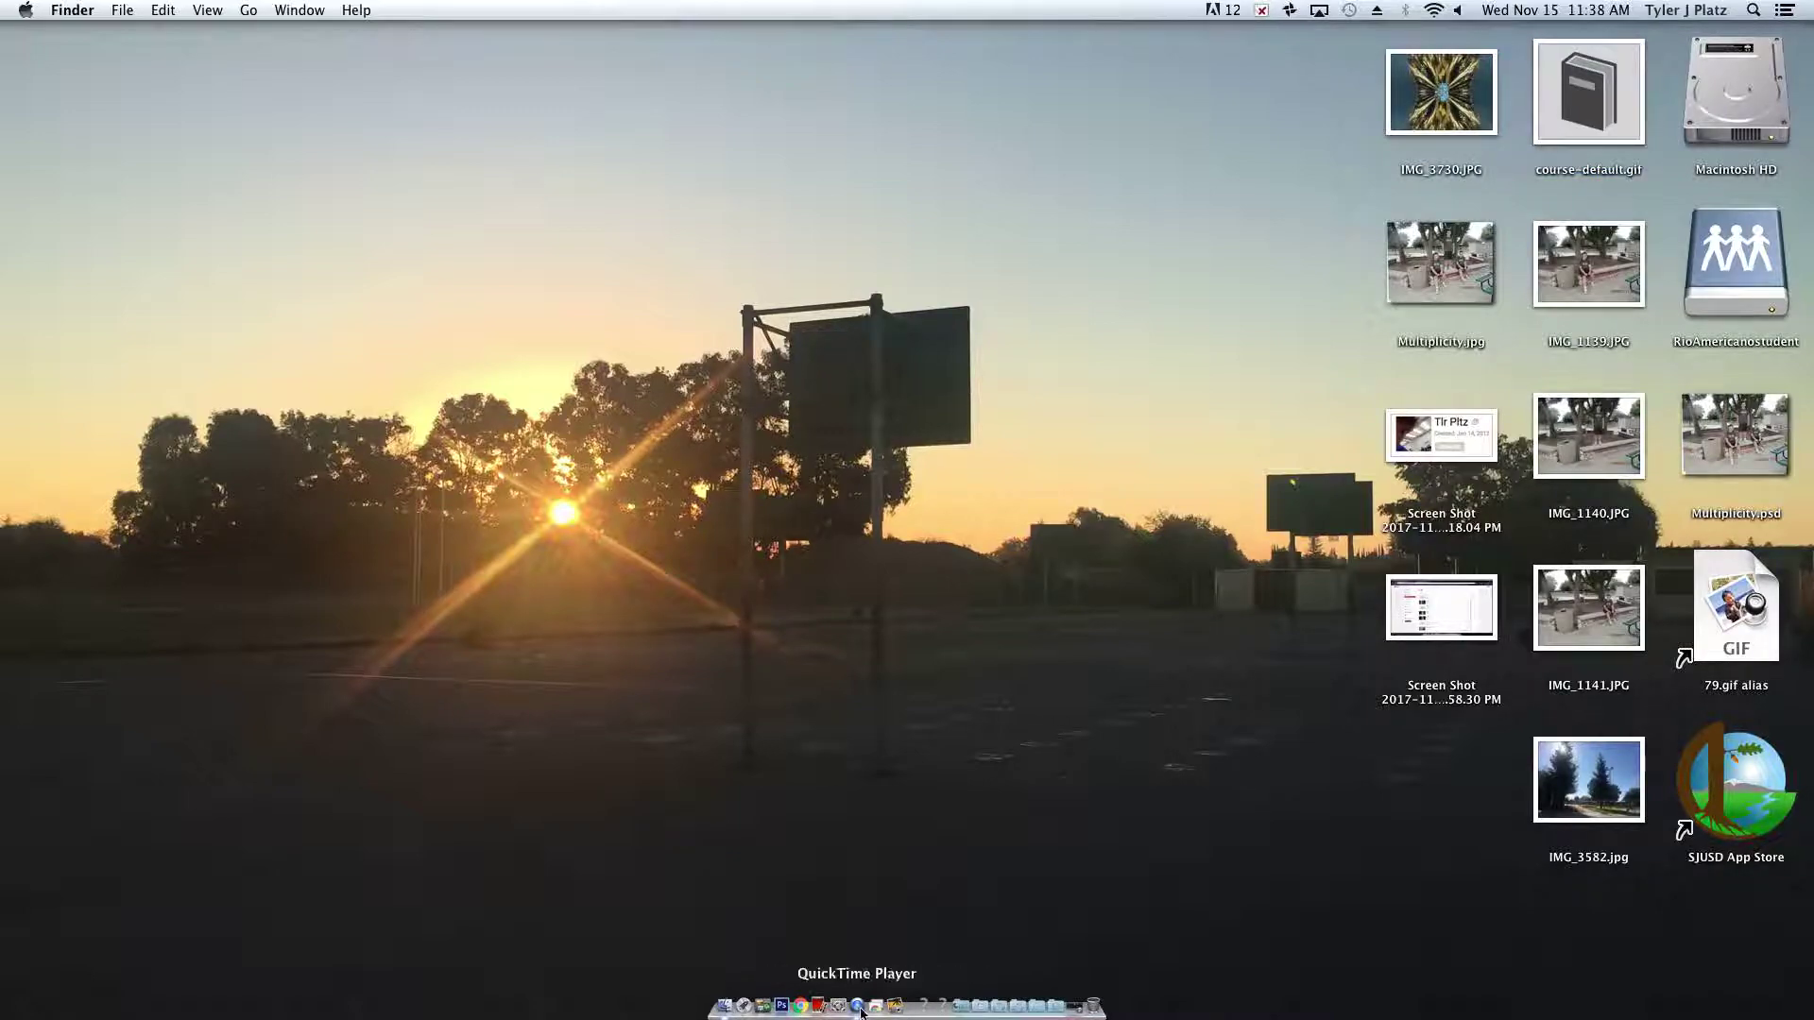
Launch Adobe Photoshop CS6 and enlarge its window to fill the screen
left_click(781, 1008)
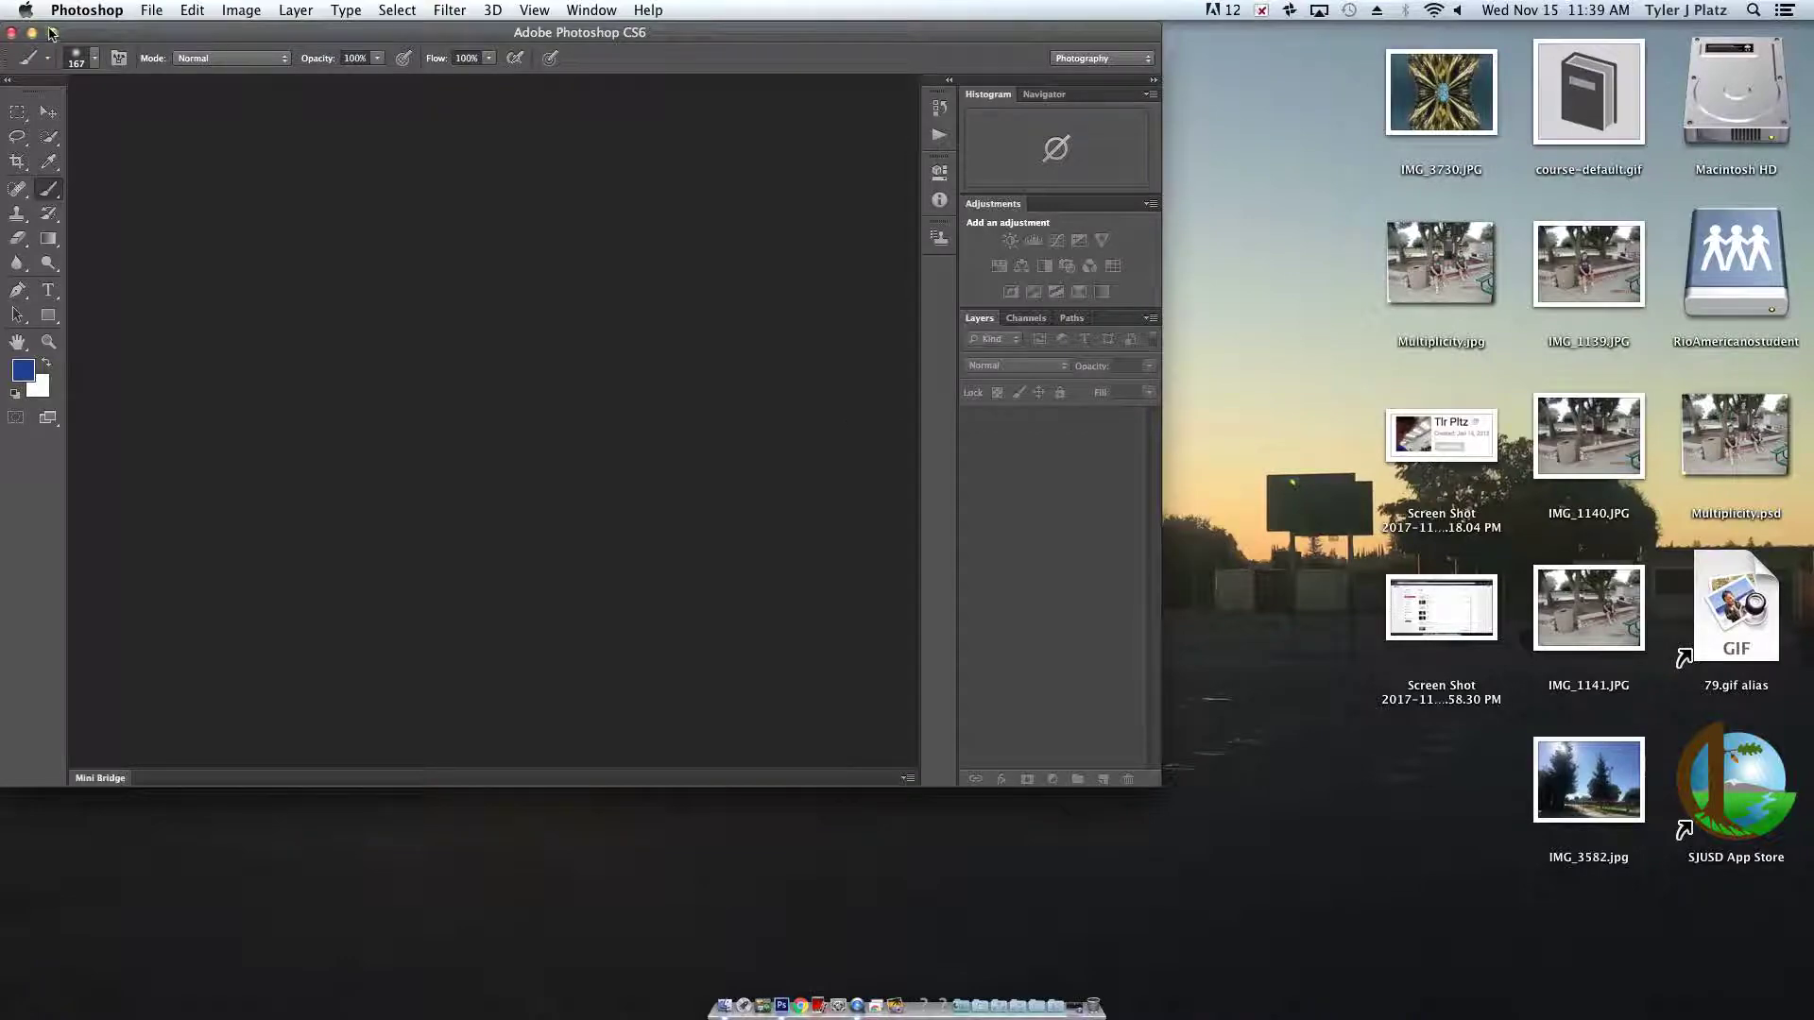
left_click(54, 33)
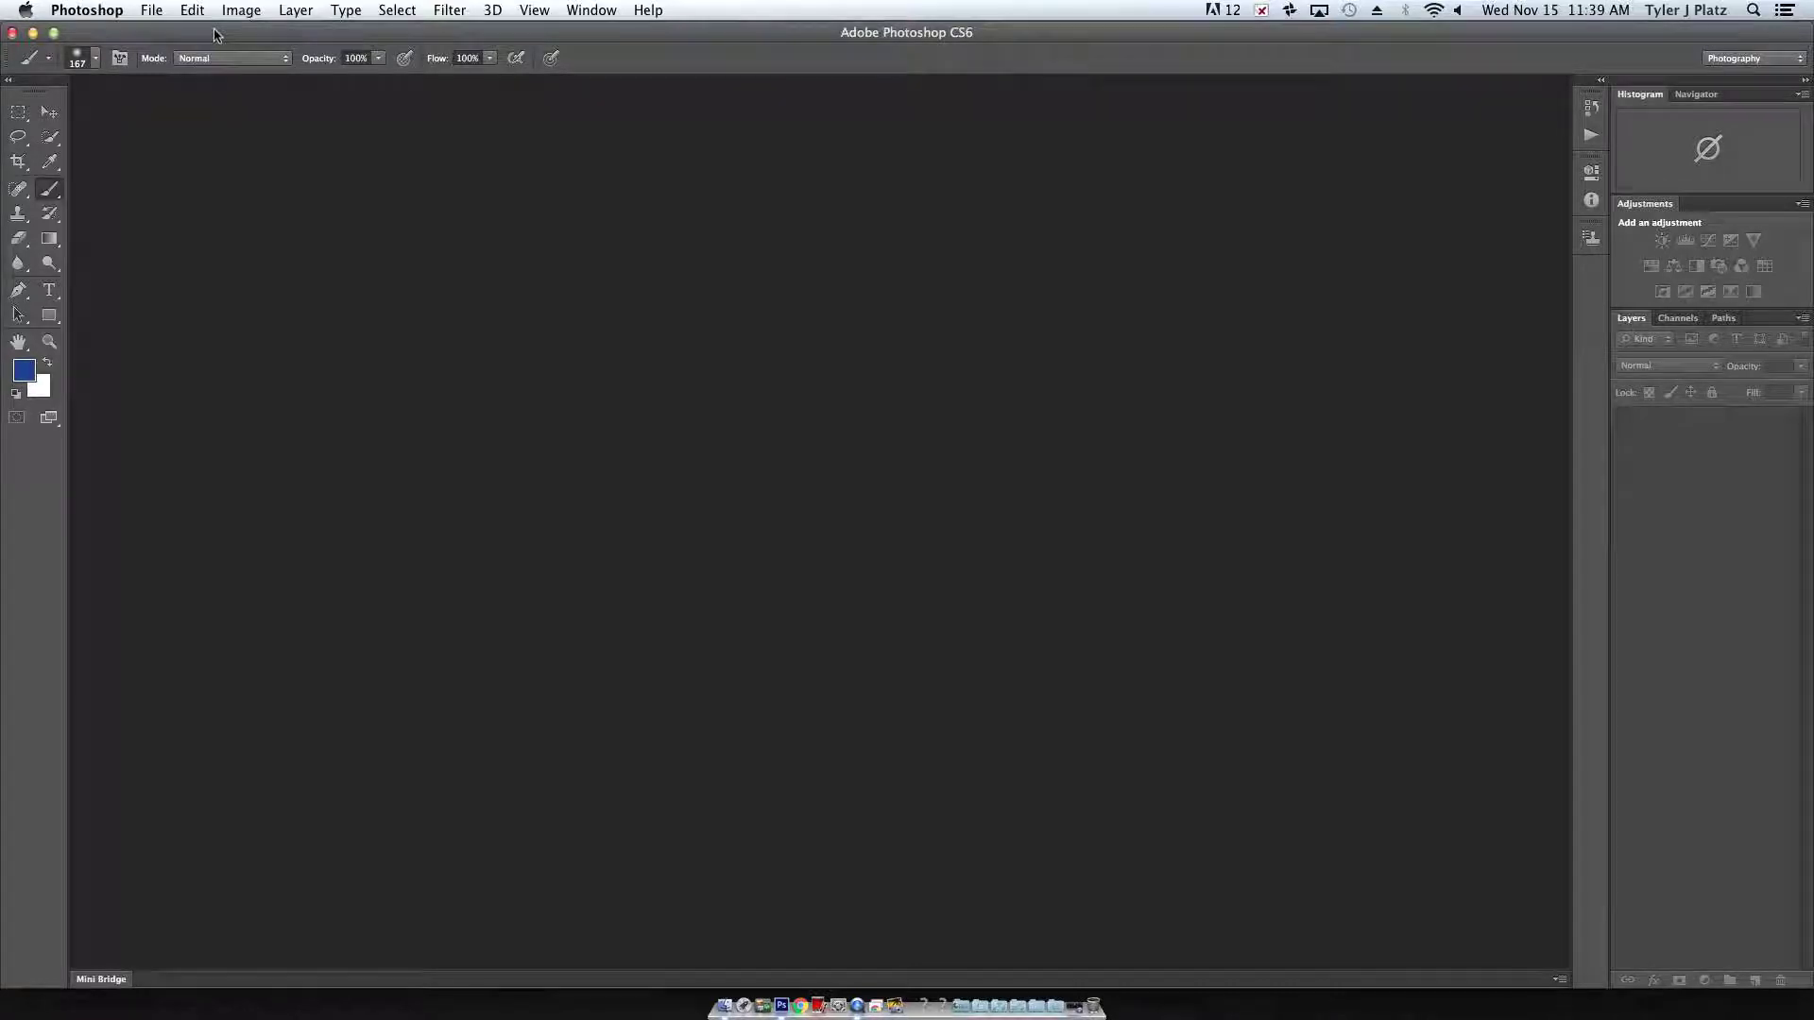
key("super+o")
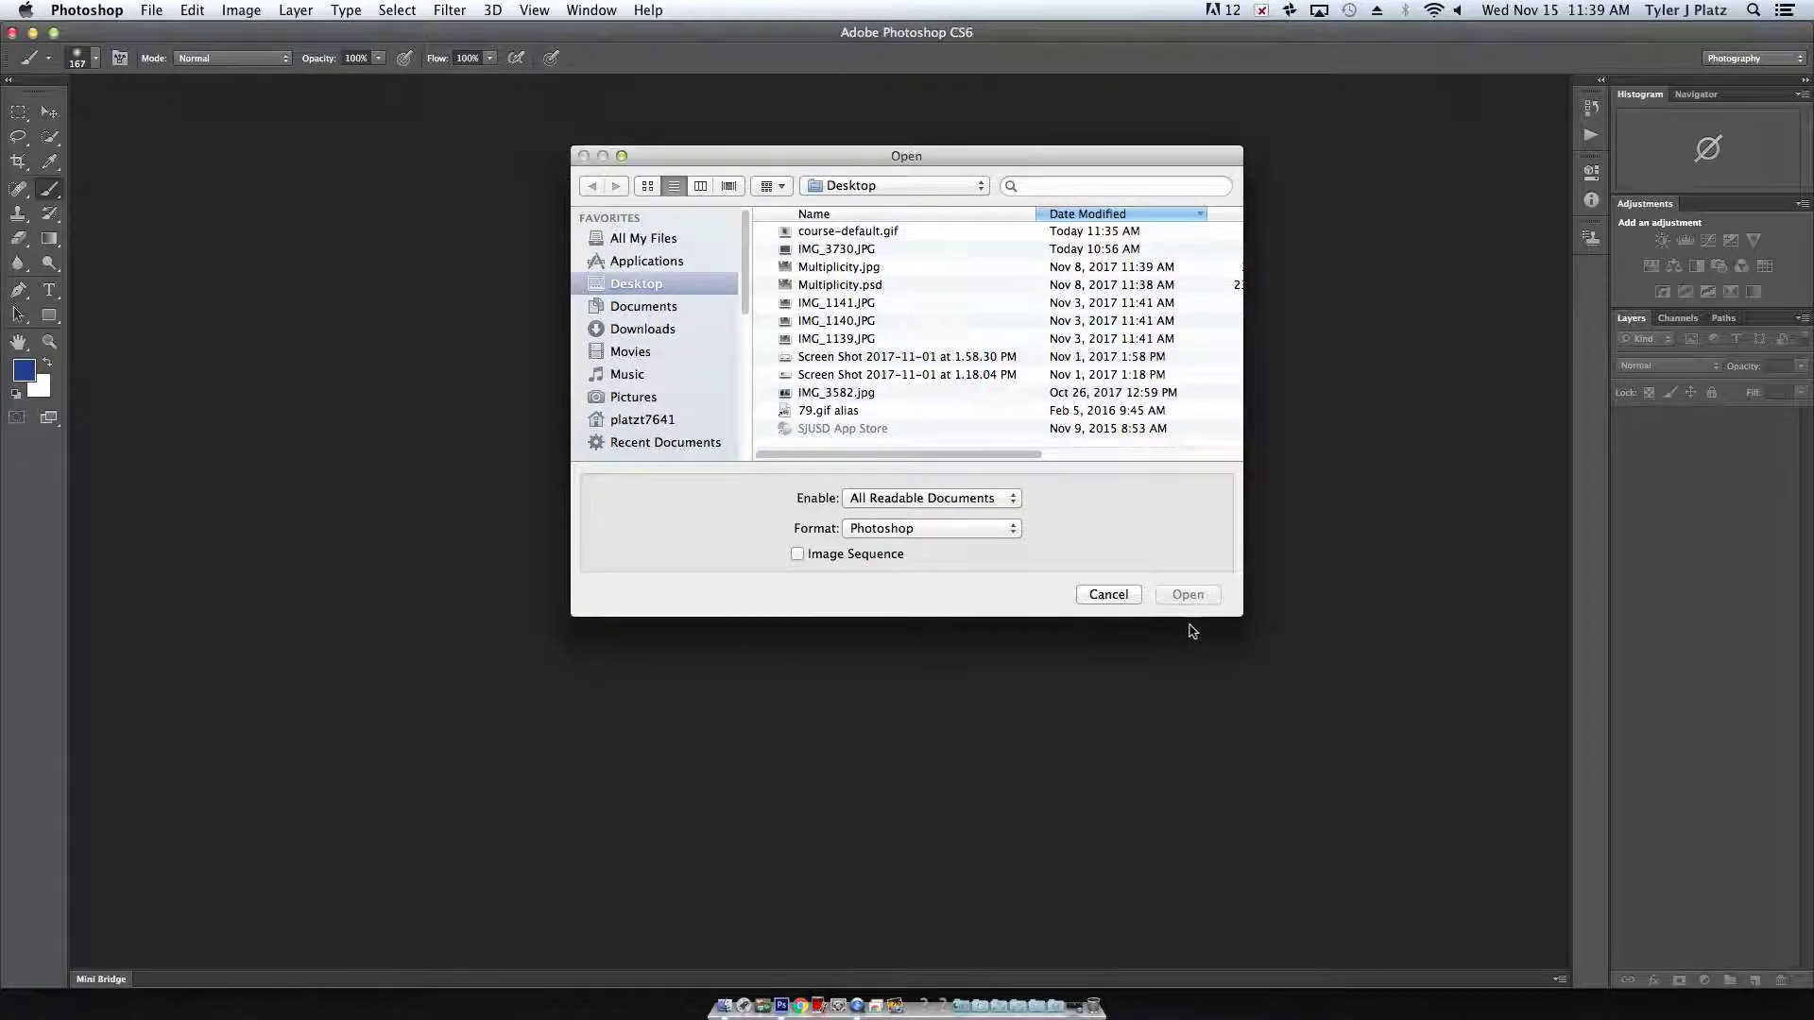
left_click(1086, 597)
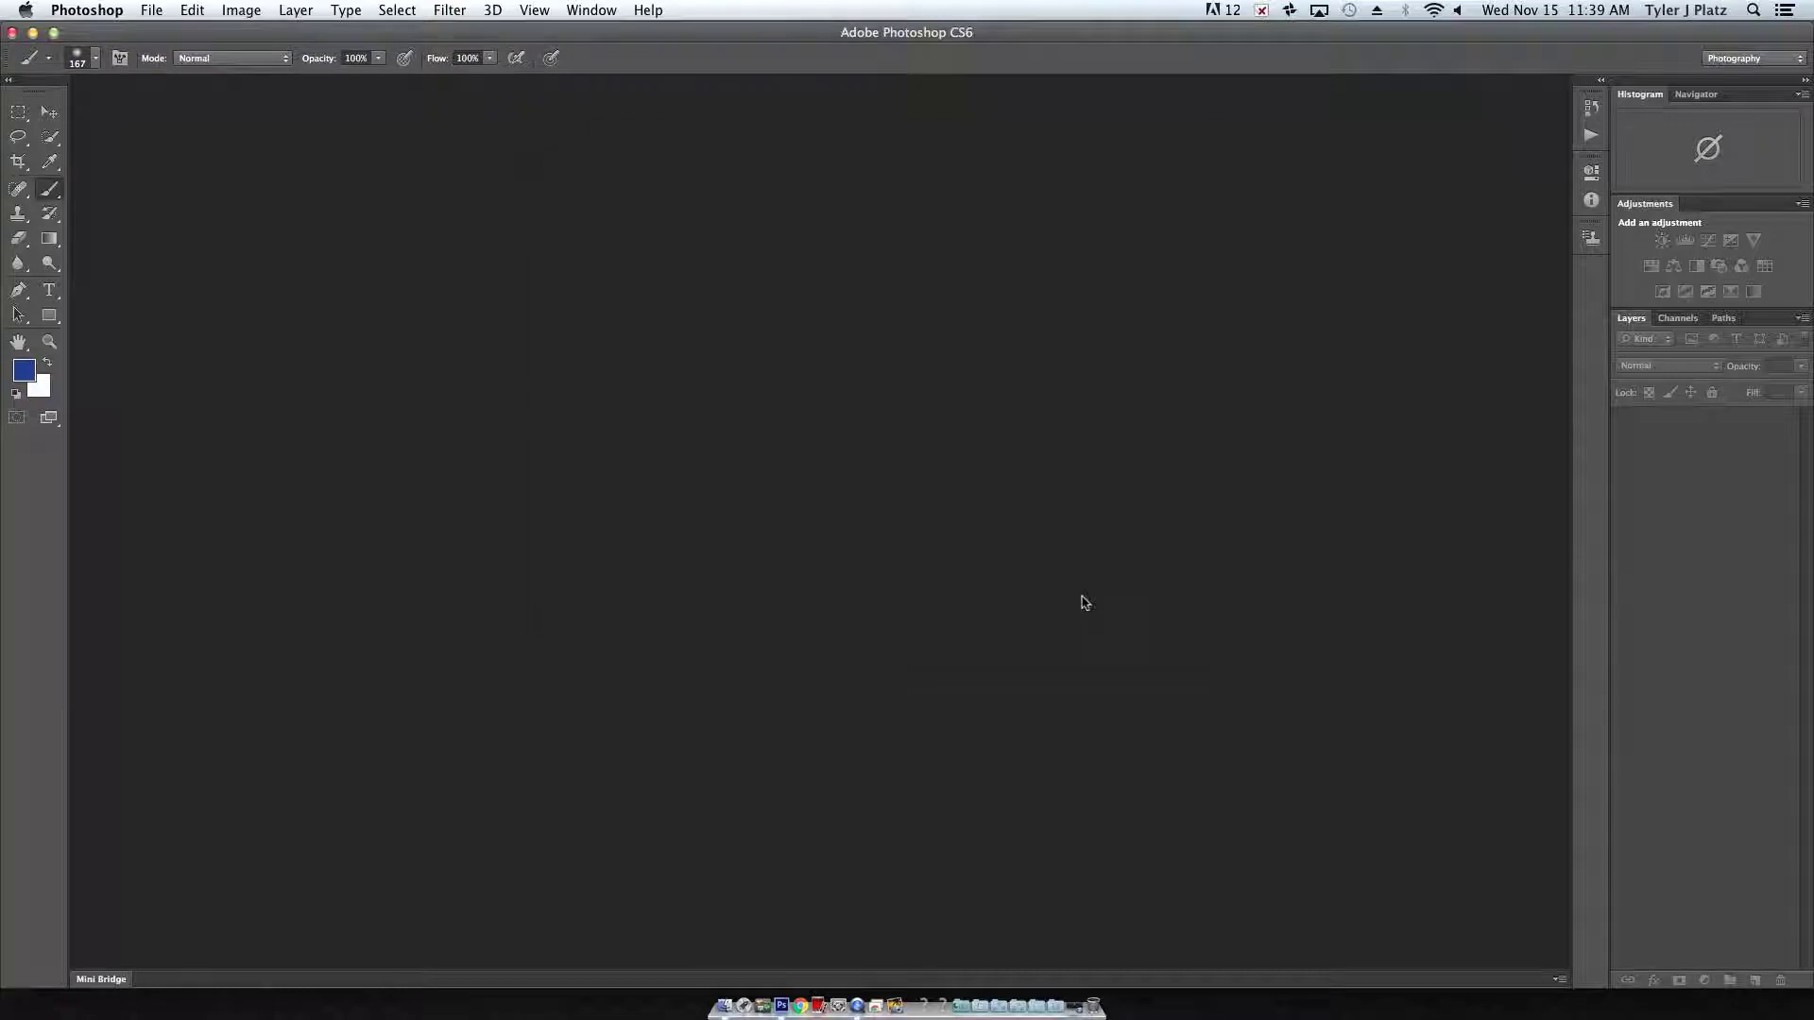
left_click(154, 11)
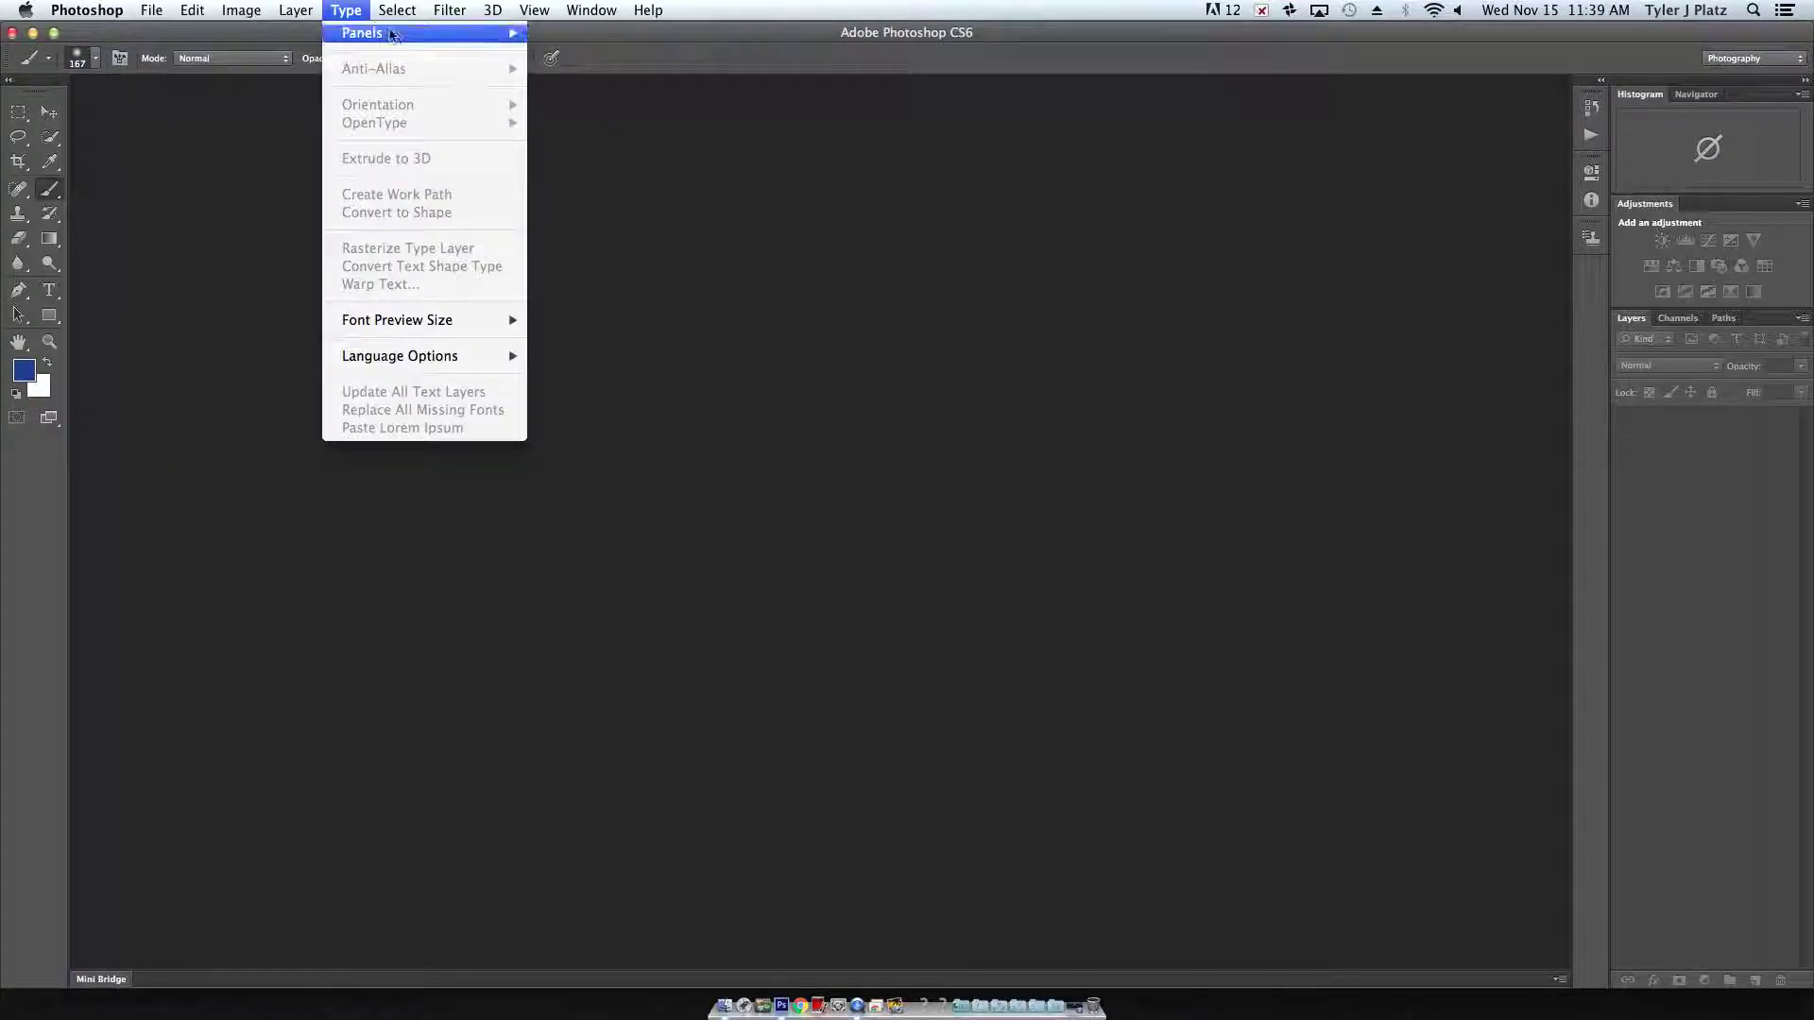
left_click(95, 41)
Start a new document and replace its default name with "[ophkdtr6g fewf nlksz dr"
key("super+n")
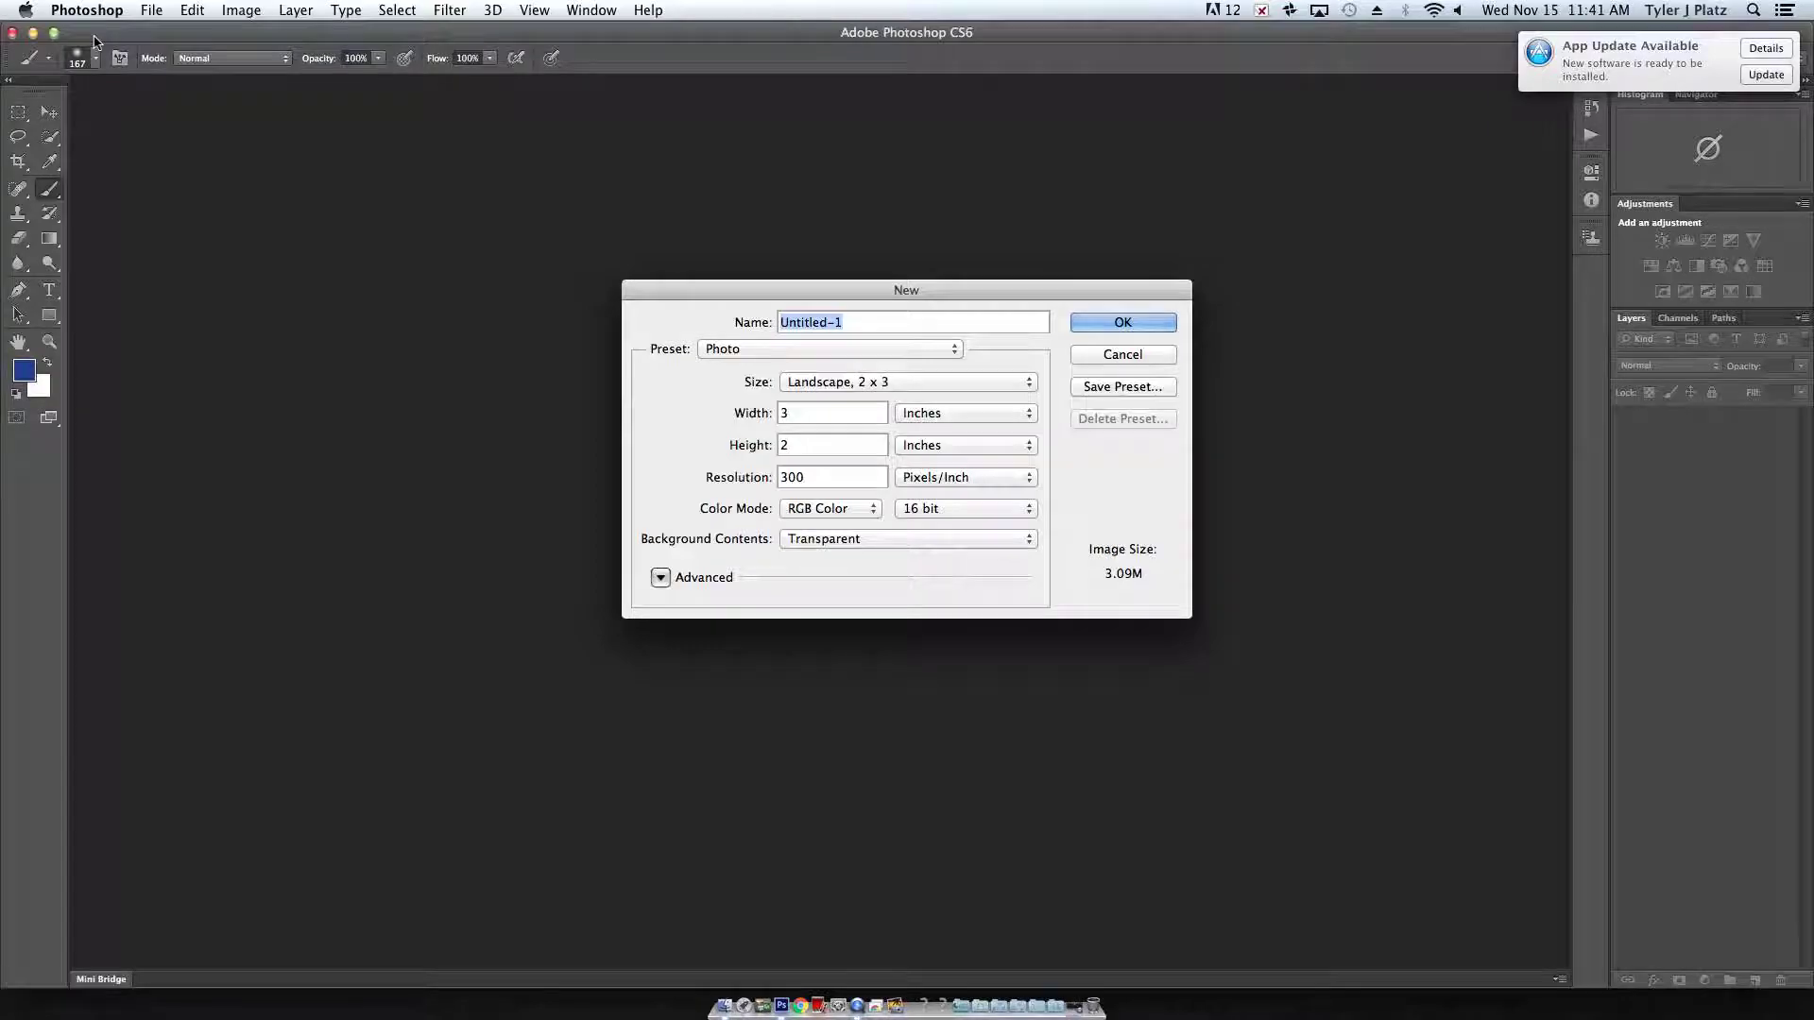
left_click_drag(897, 302, 865, 10)
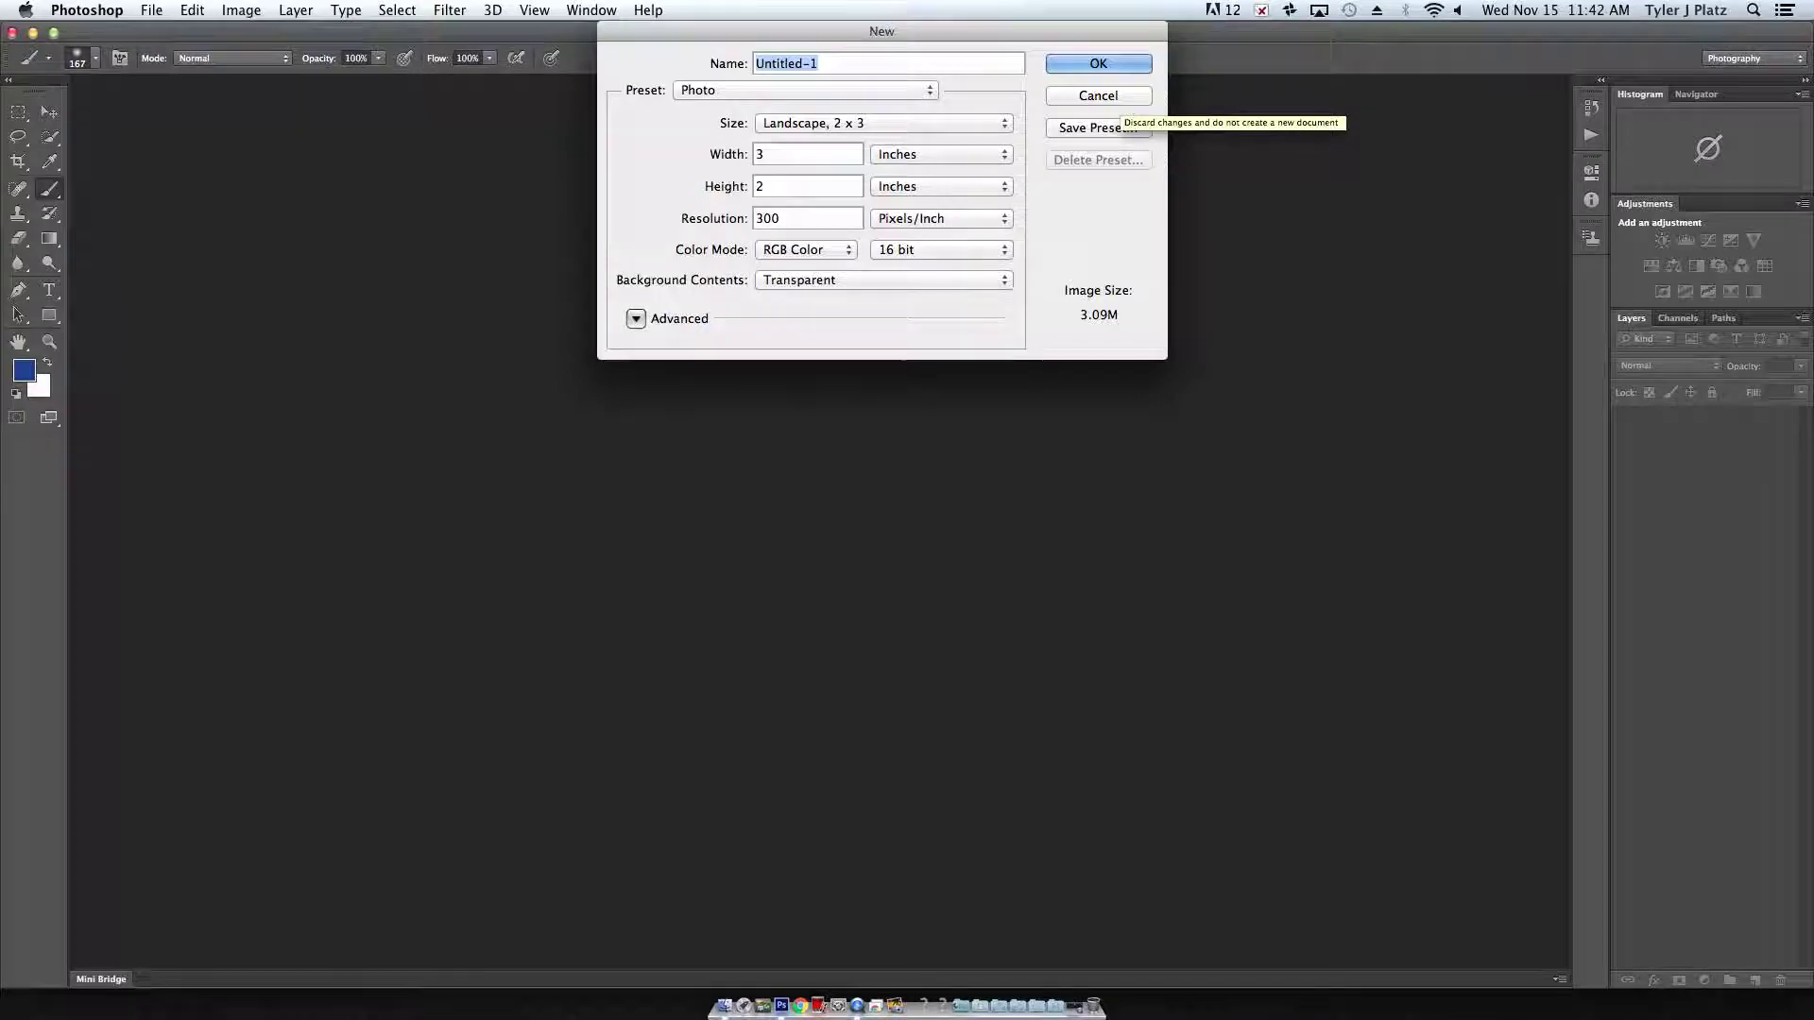
key("BackSpace")
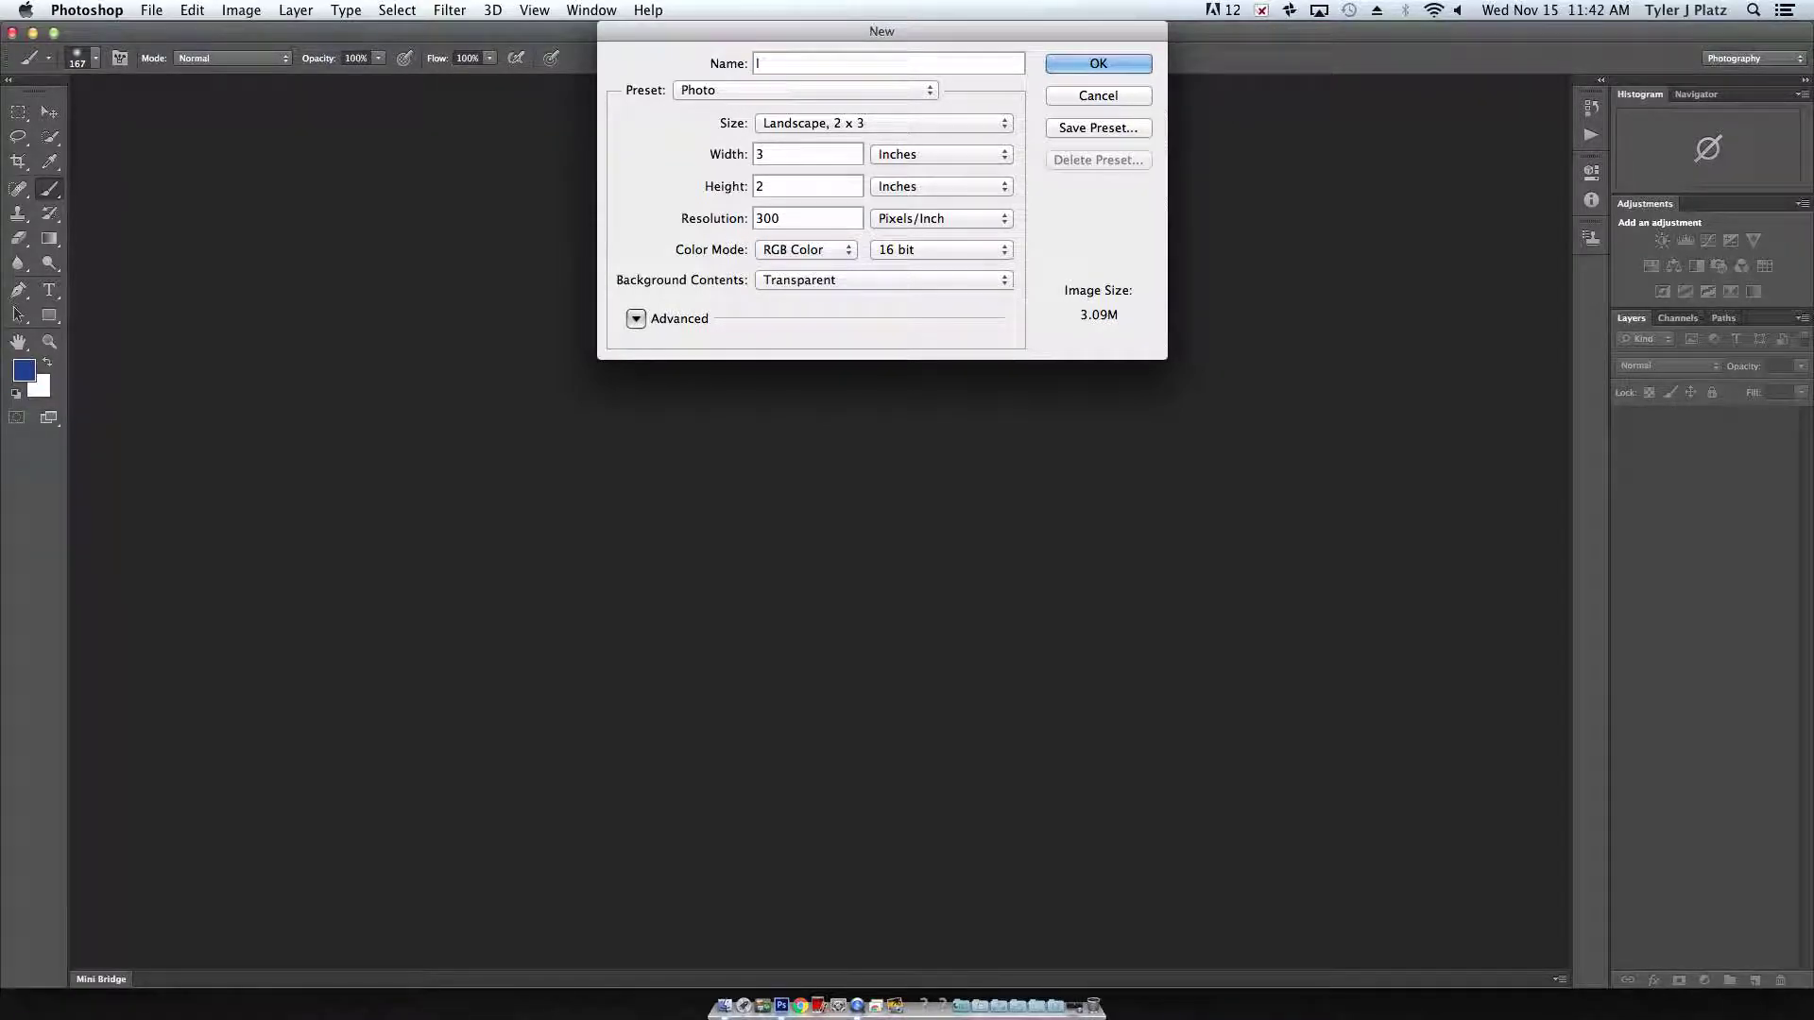
key("super+space")
key("Escape")
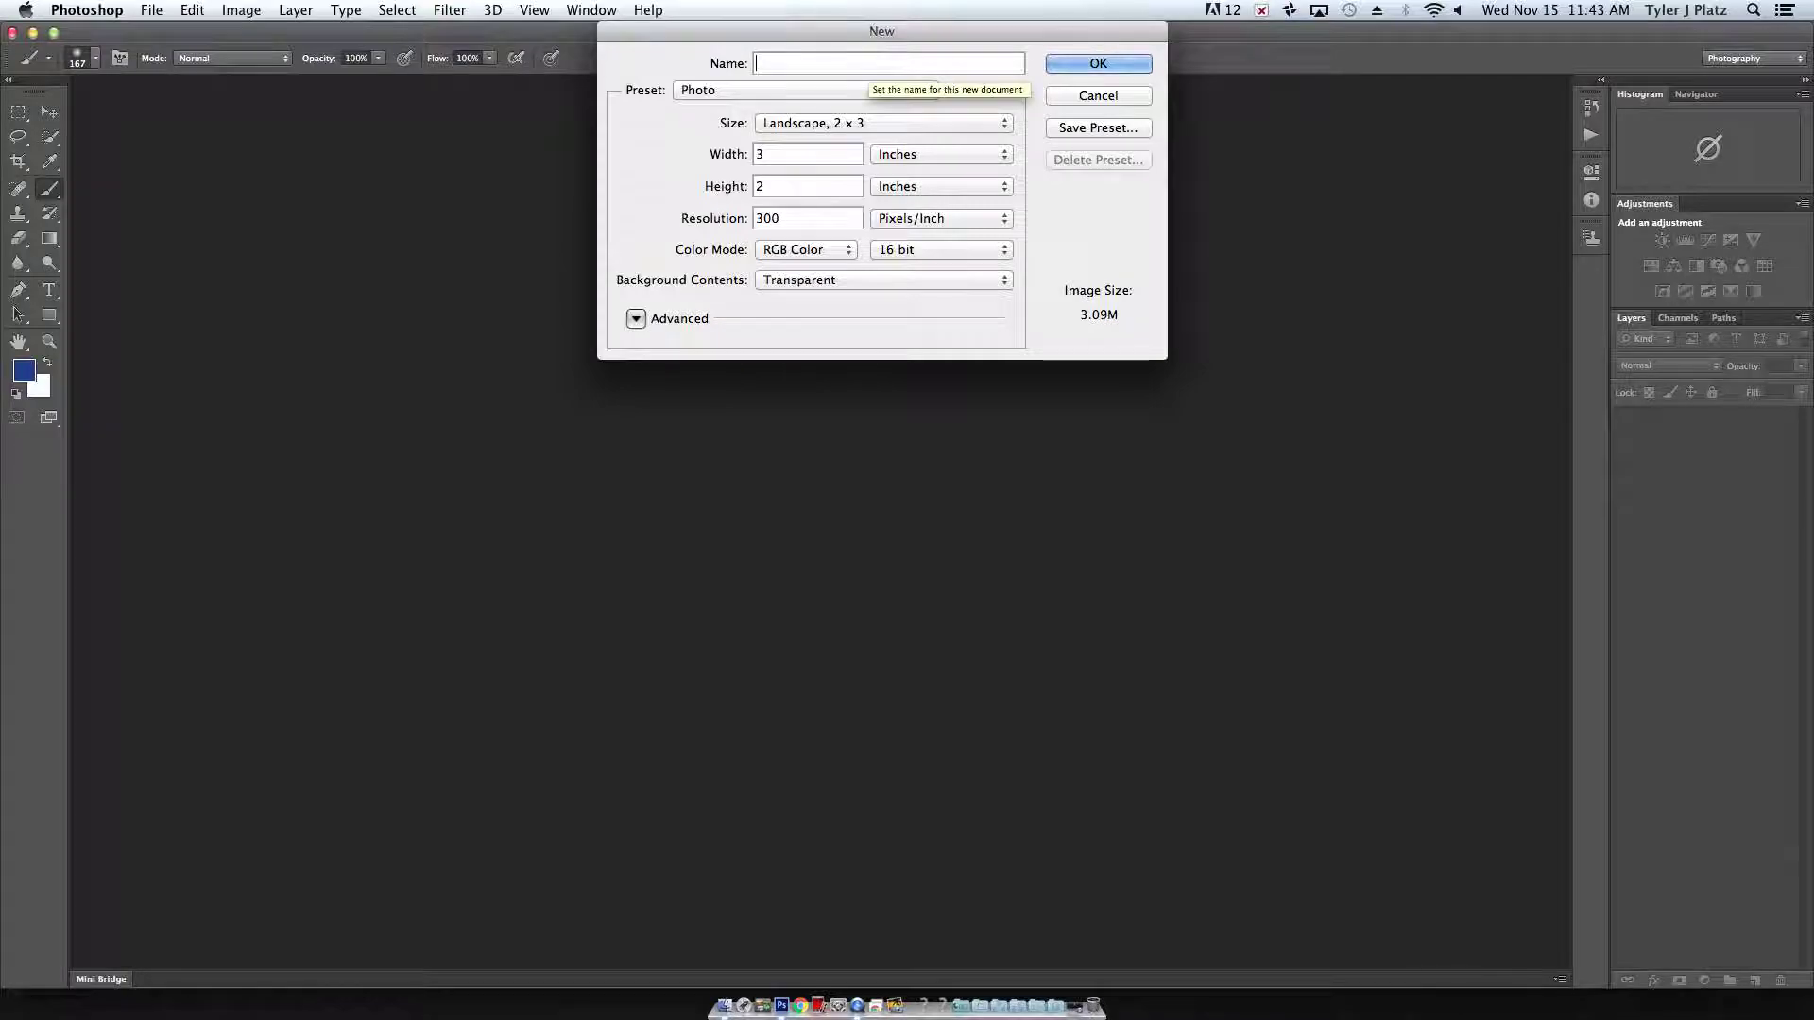
type("[ophkdtr6g fewf nlksz dr")
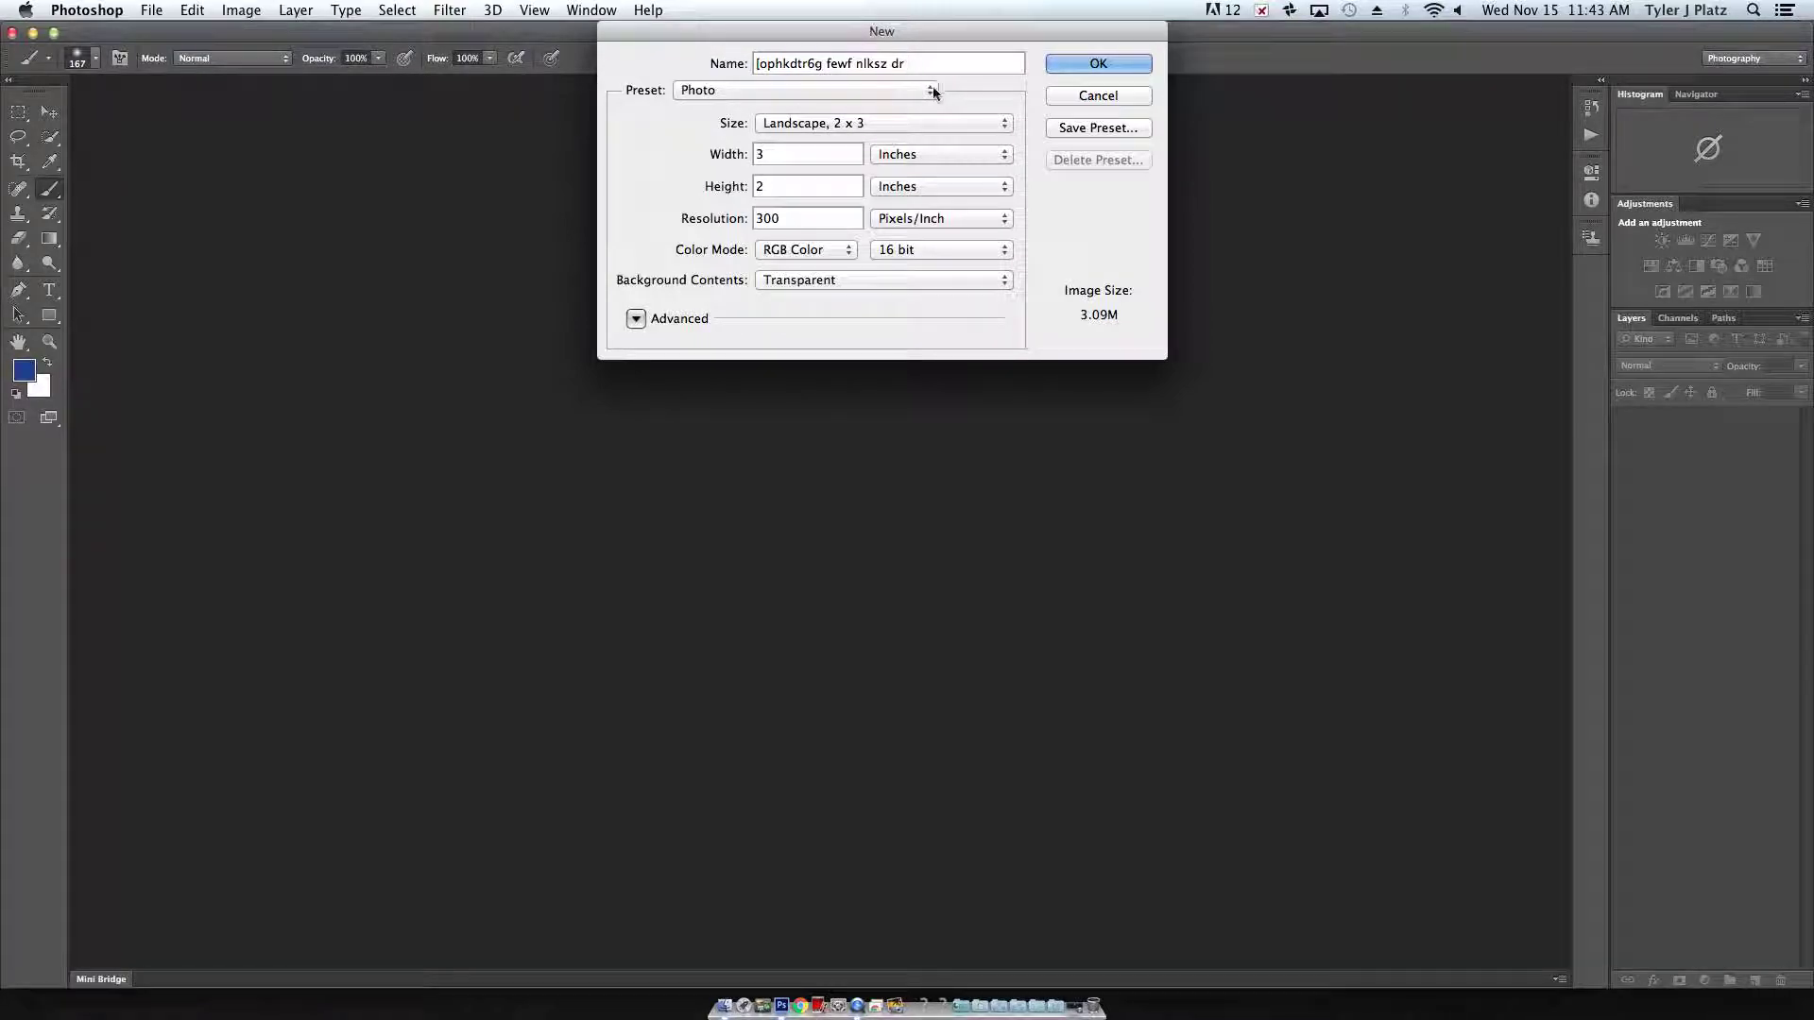
Apply the Default Photoshop Size preset and create the document
left_click(849, 98)
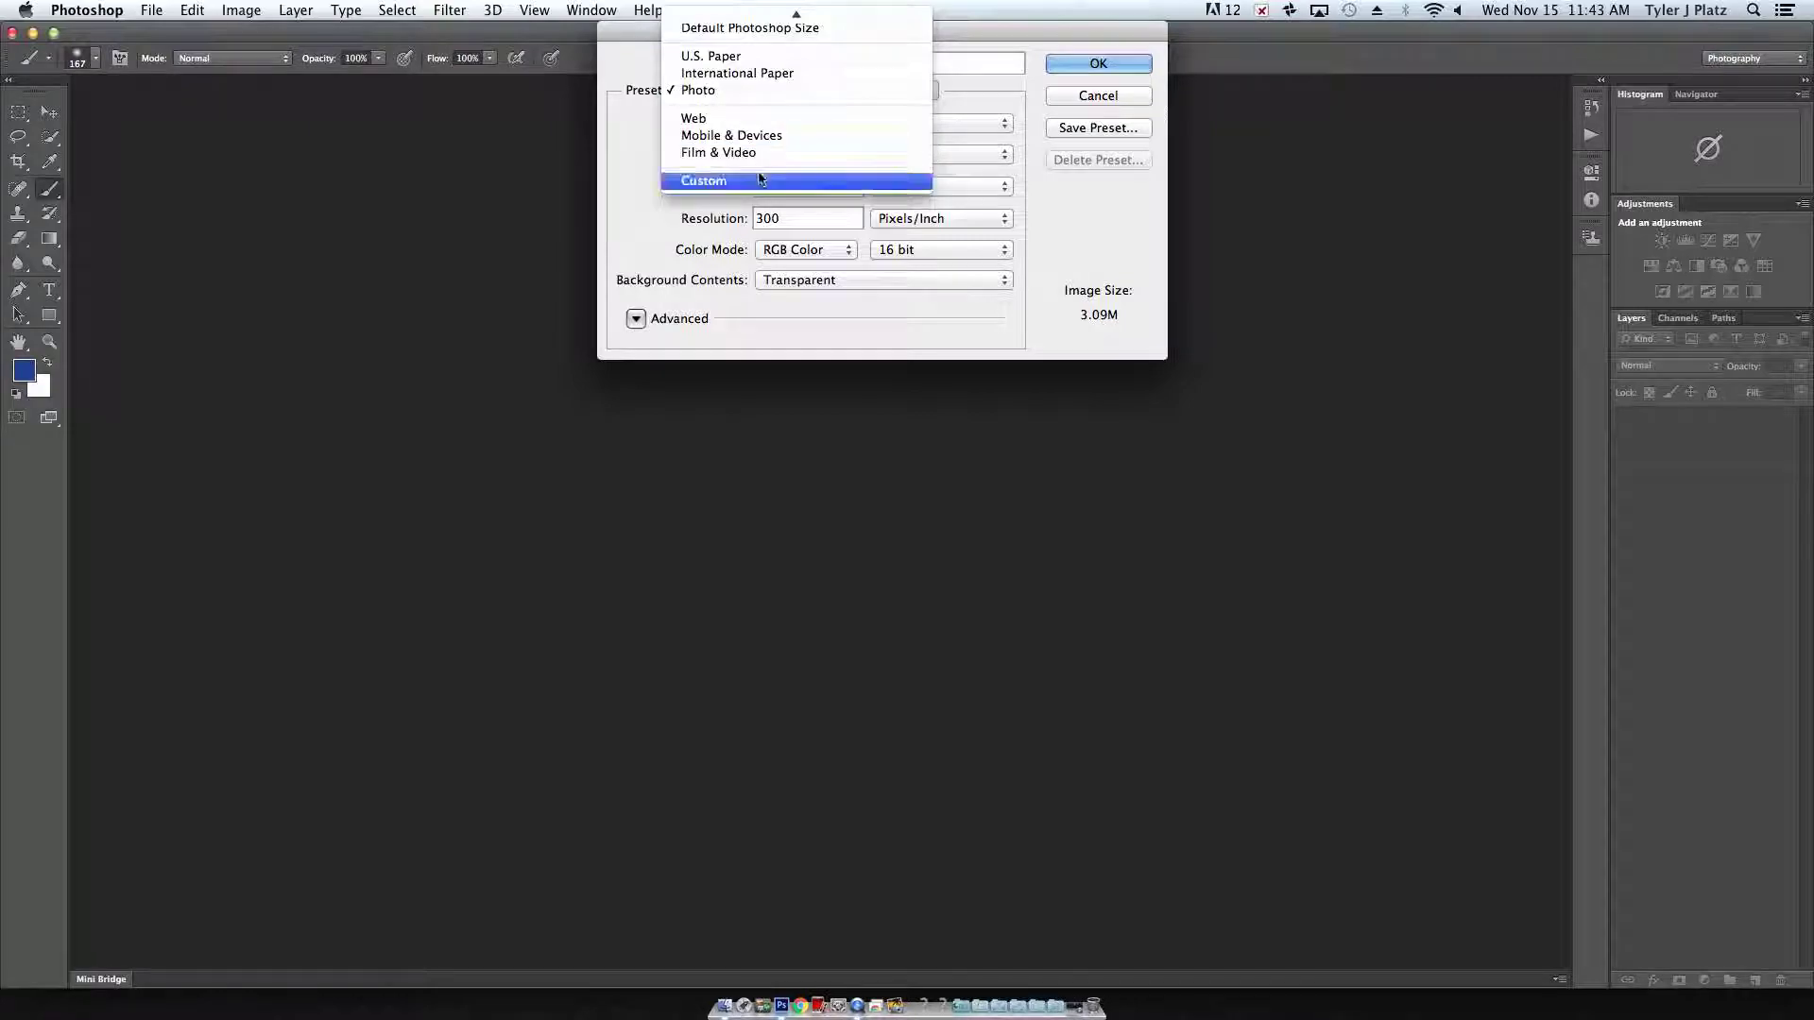
left_click(775, 30)
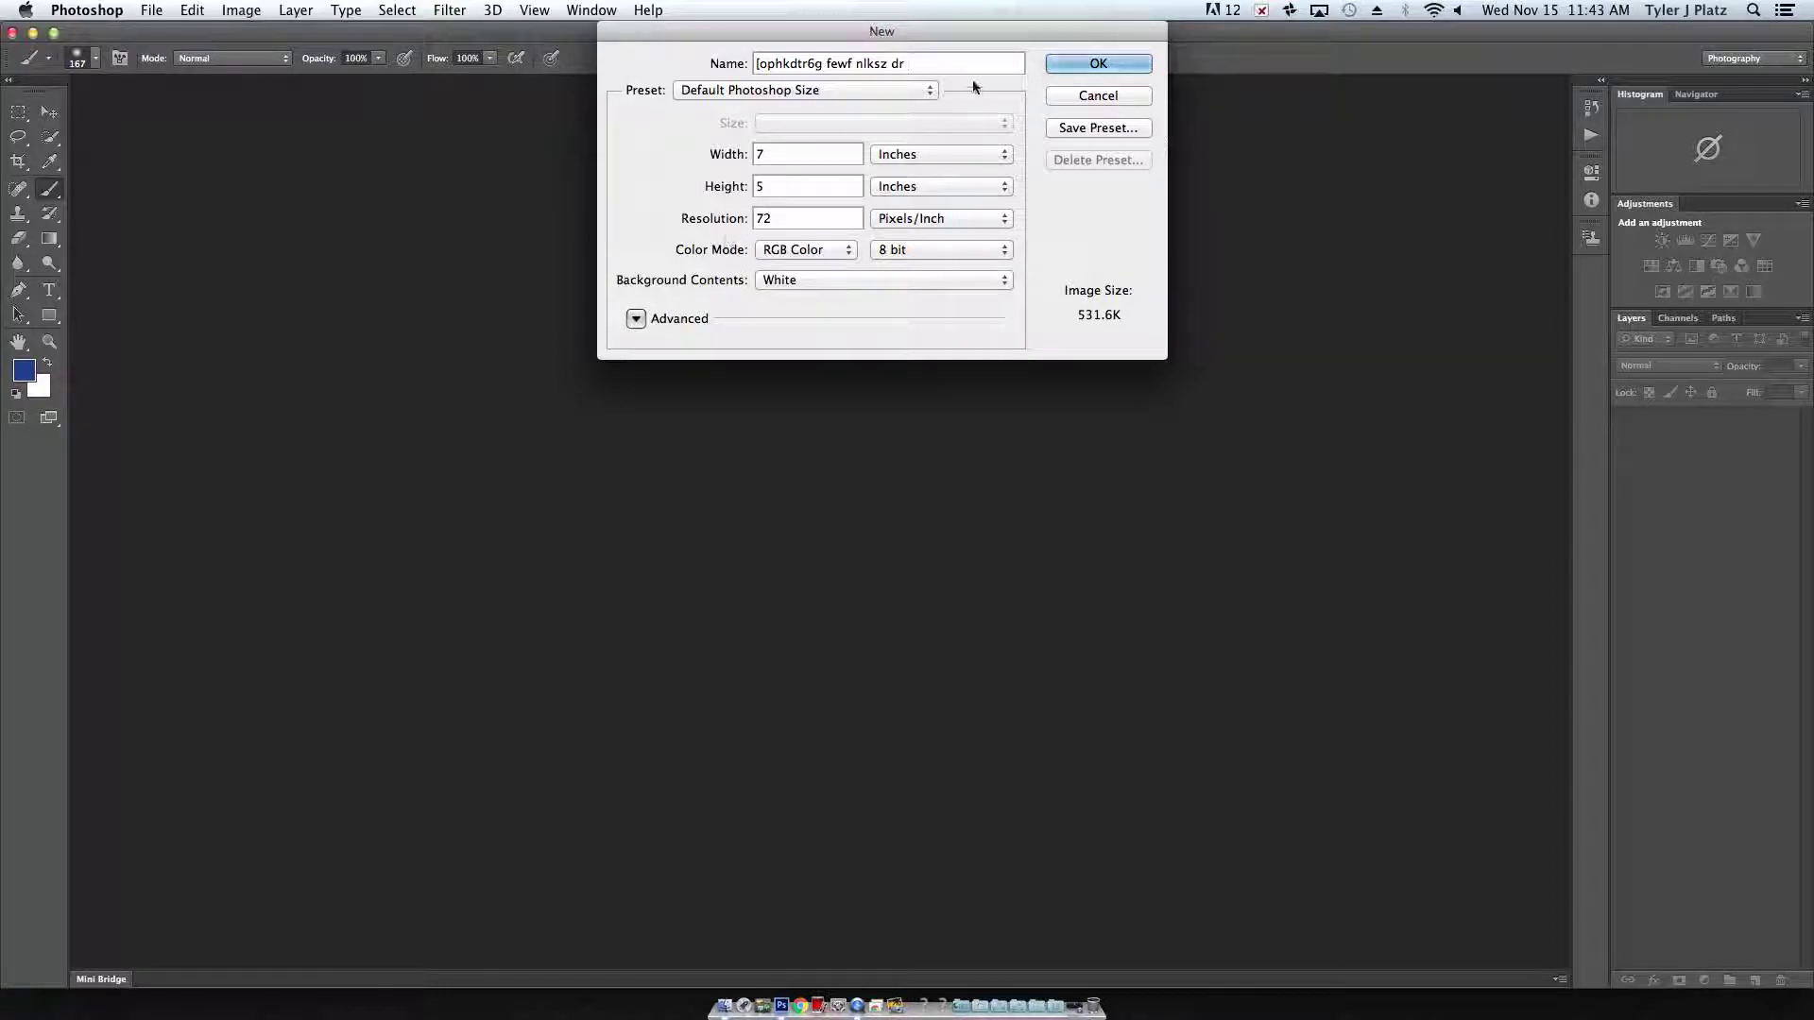
key("Return")
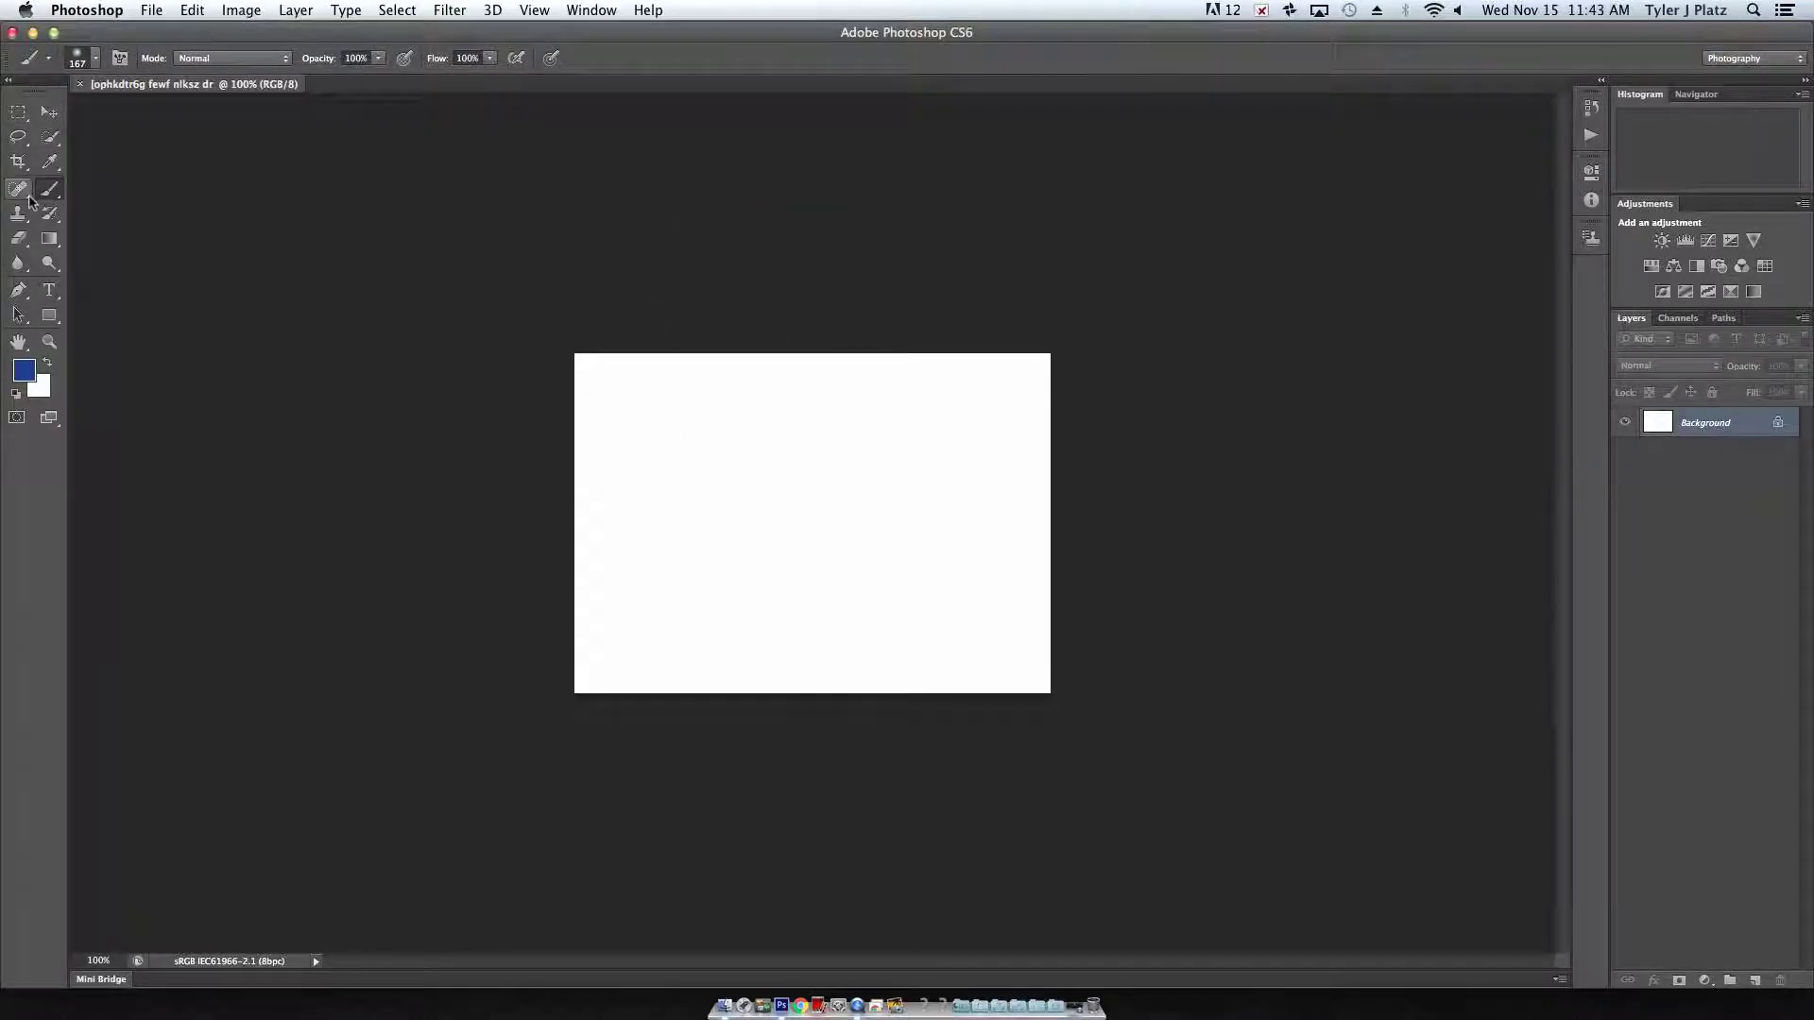
Try to place the desktop file Screen Shot 2017-11-01 at 1.58.30 PM into the blank document
left_click(23, 372)
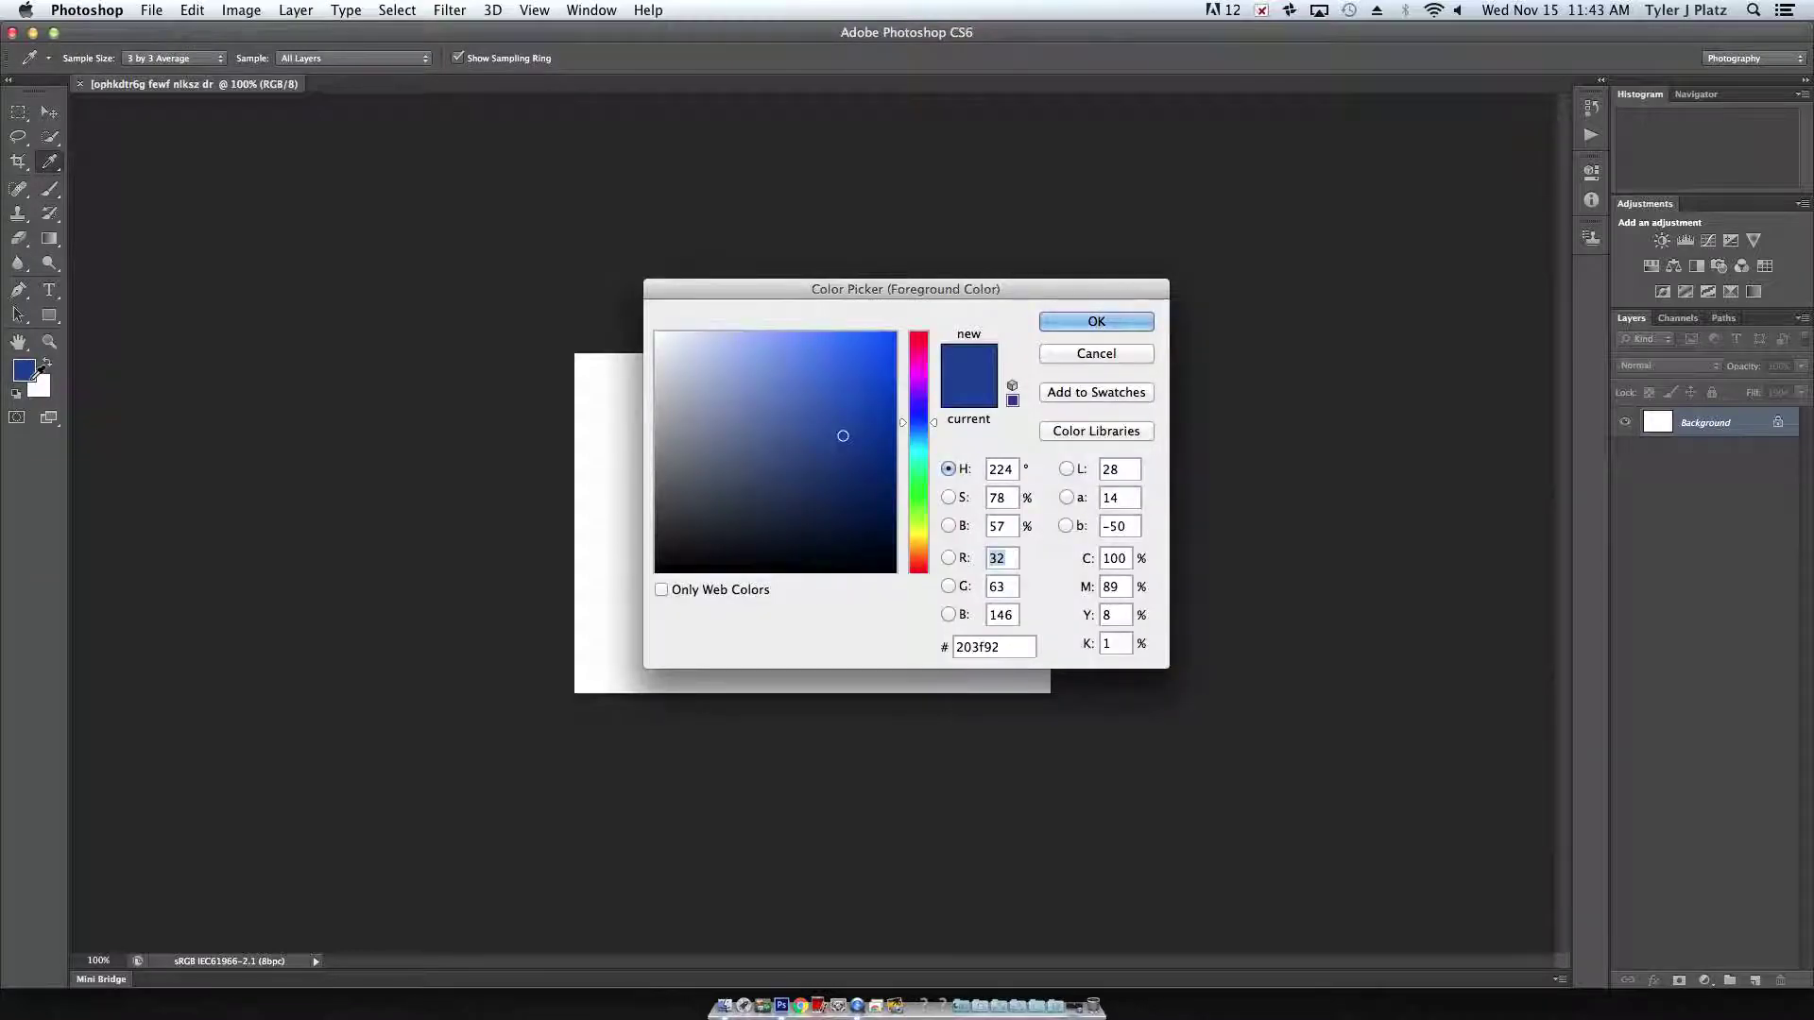
left_click(1058, 354)
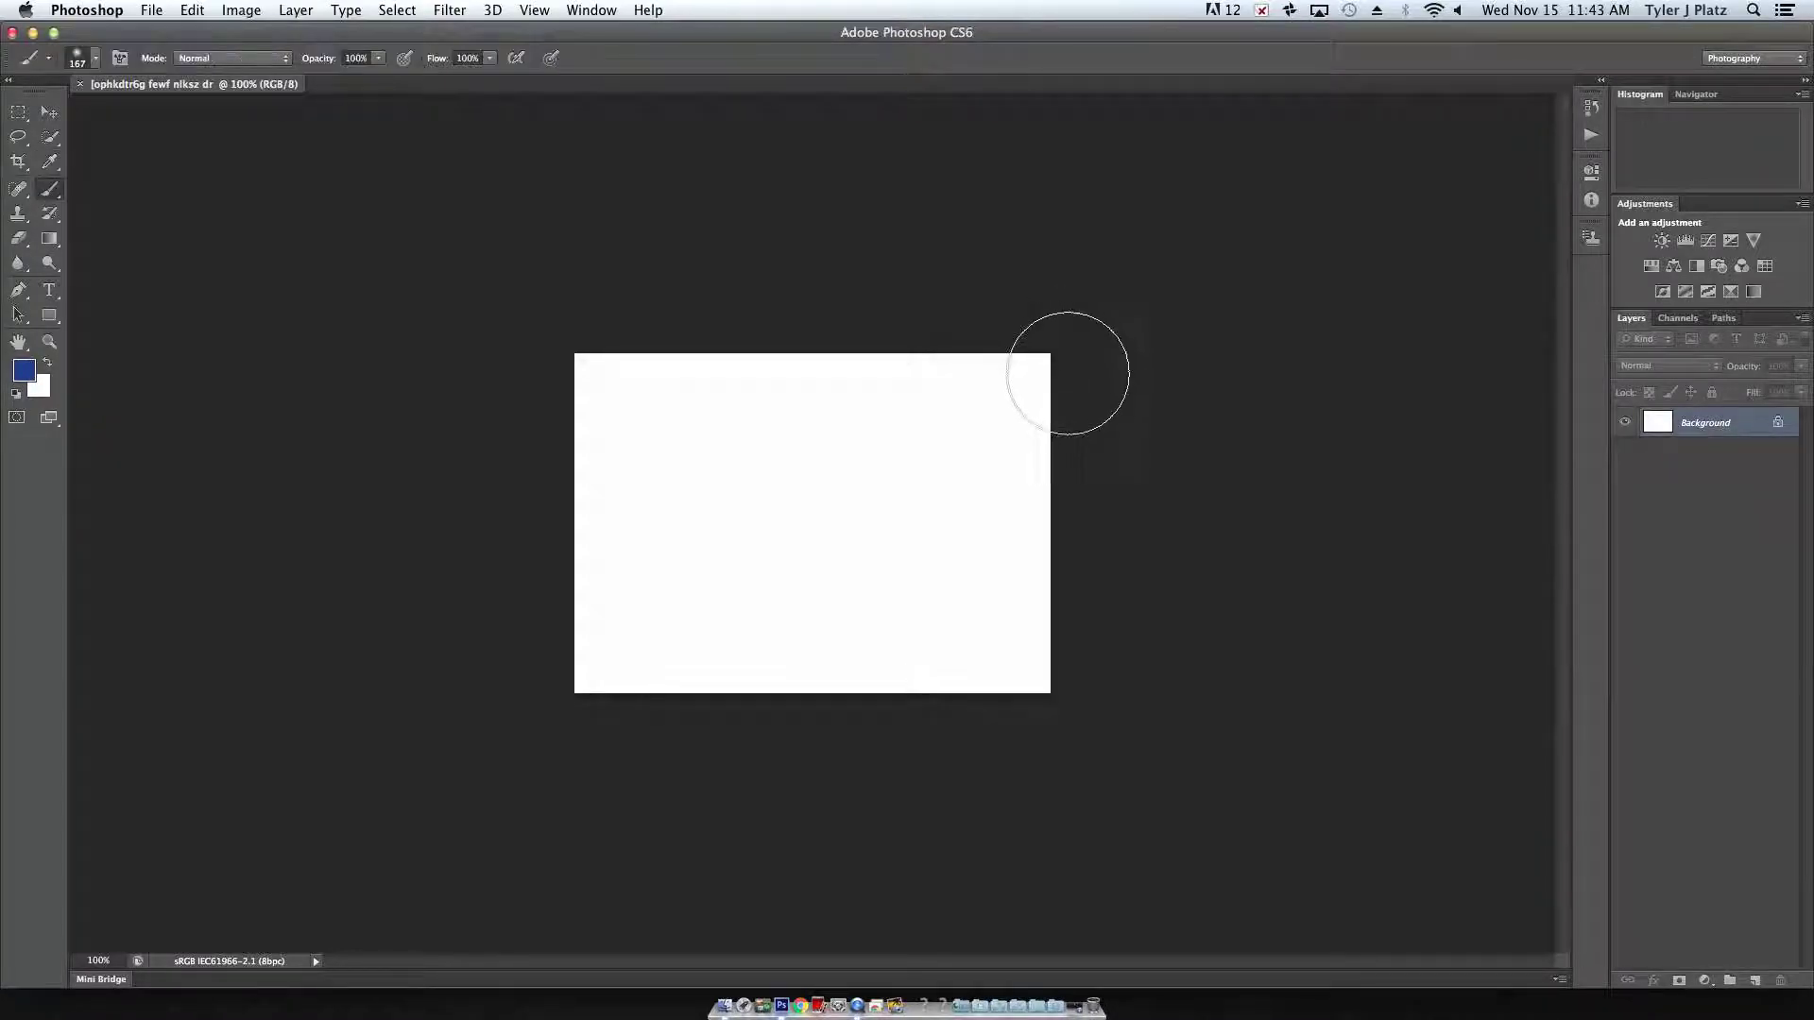
left_click_drag(1137, 41, 346, 48)
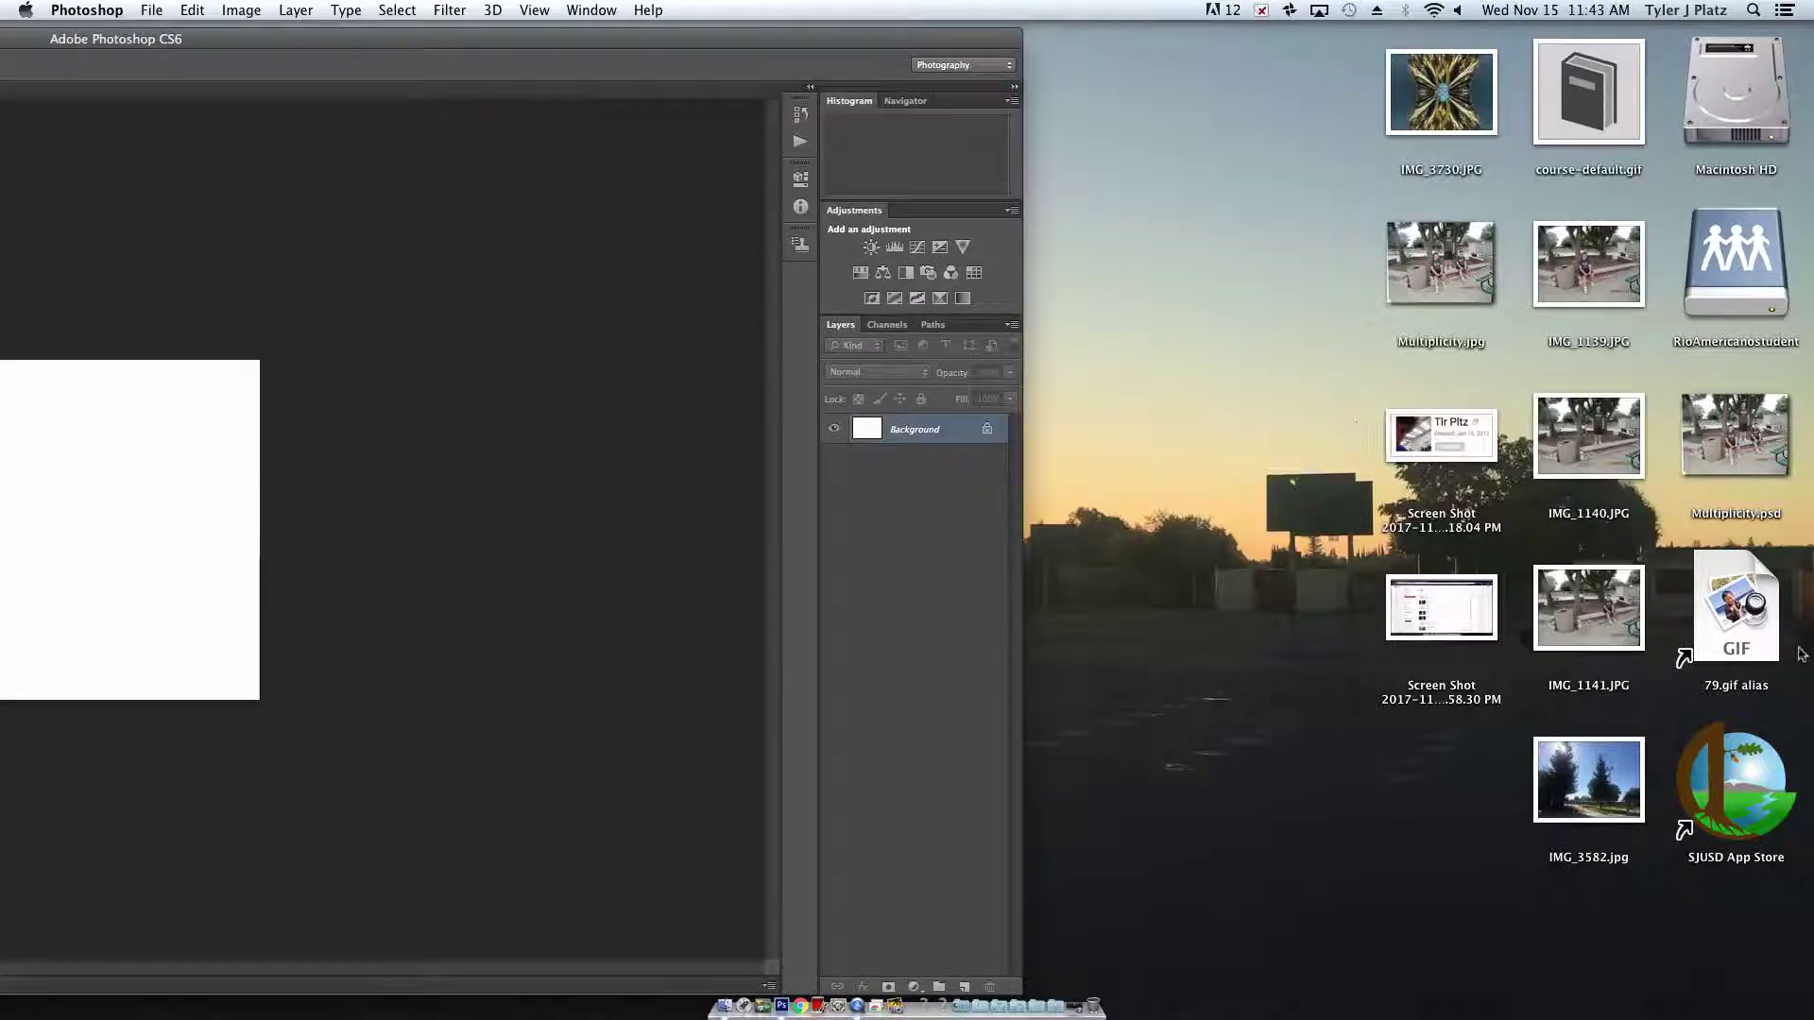
left_click_drag(1416, 655, 57, 491)
left_click_drag(258, 51, 891, 5)
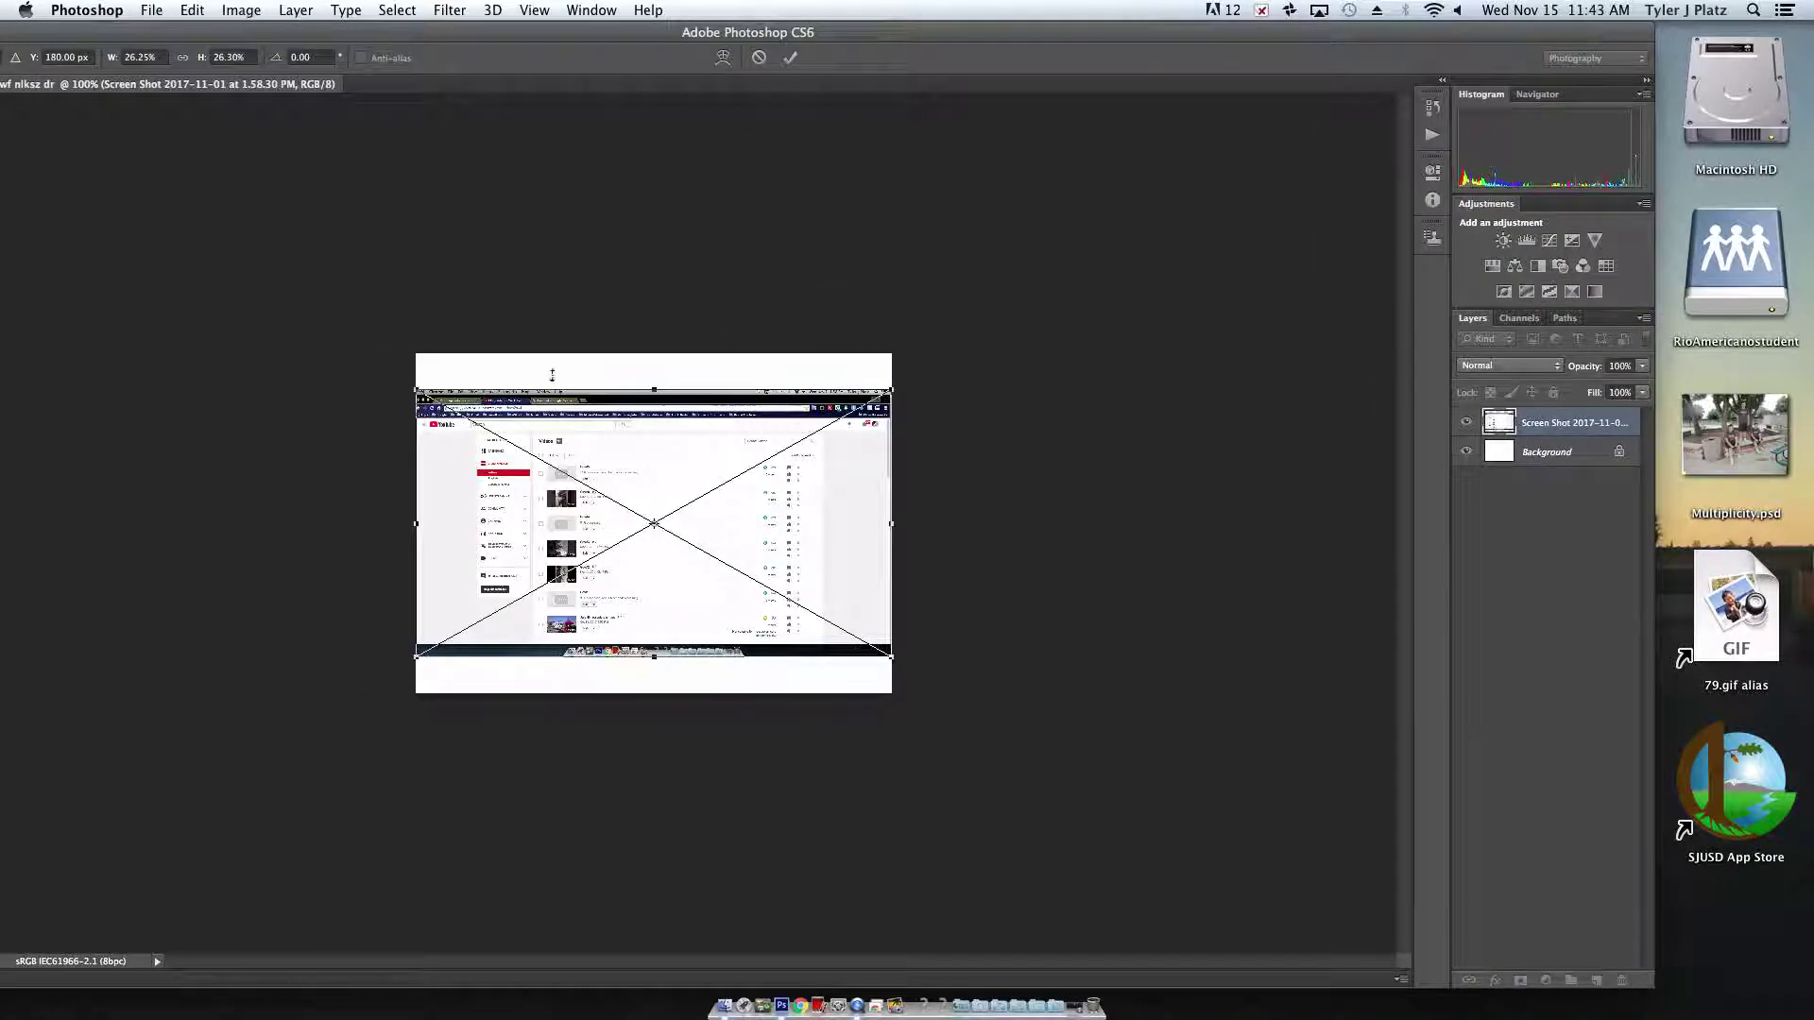
key("Escape")
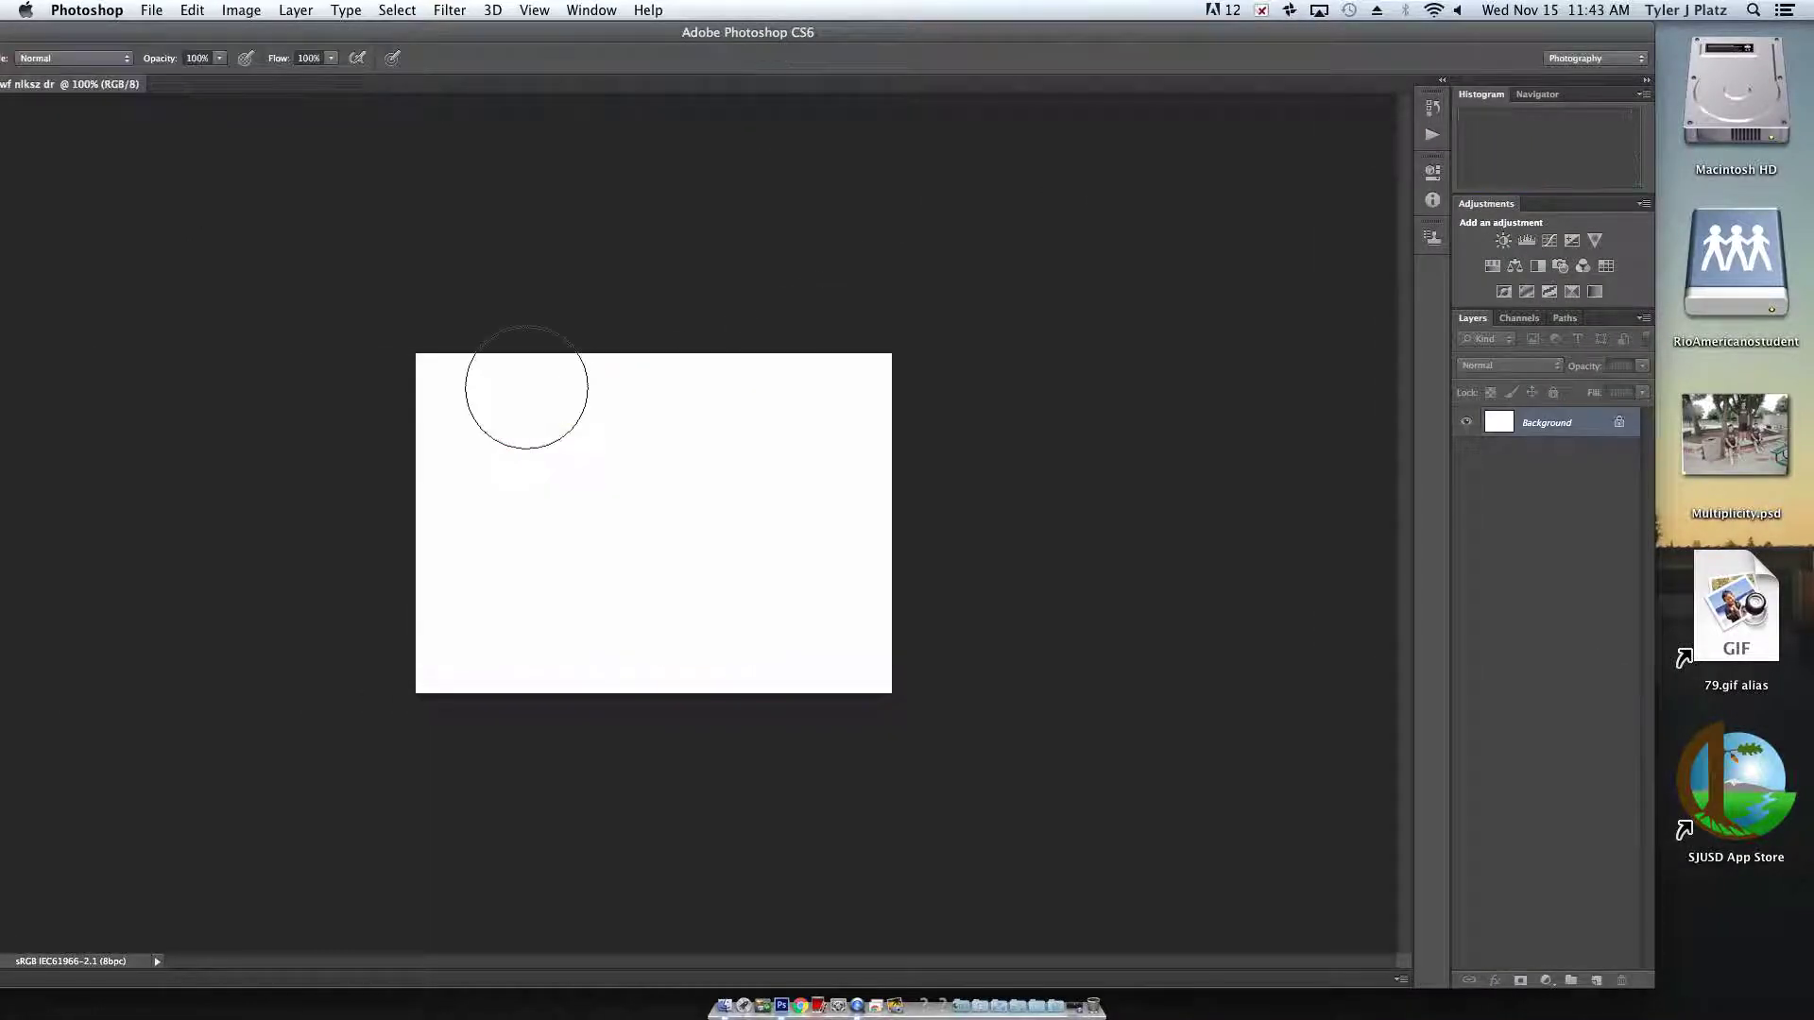
Move the Screen Shot 2017-11-01 at 1.58.30 PM file from the desktop to the Trash and empty the Trash
left_click_drag(582, 35, 109, 10)
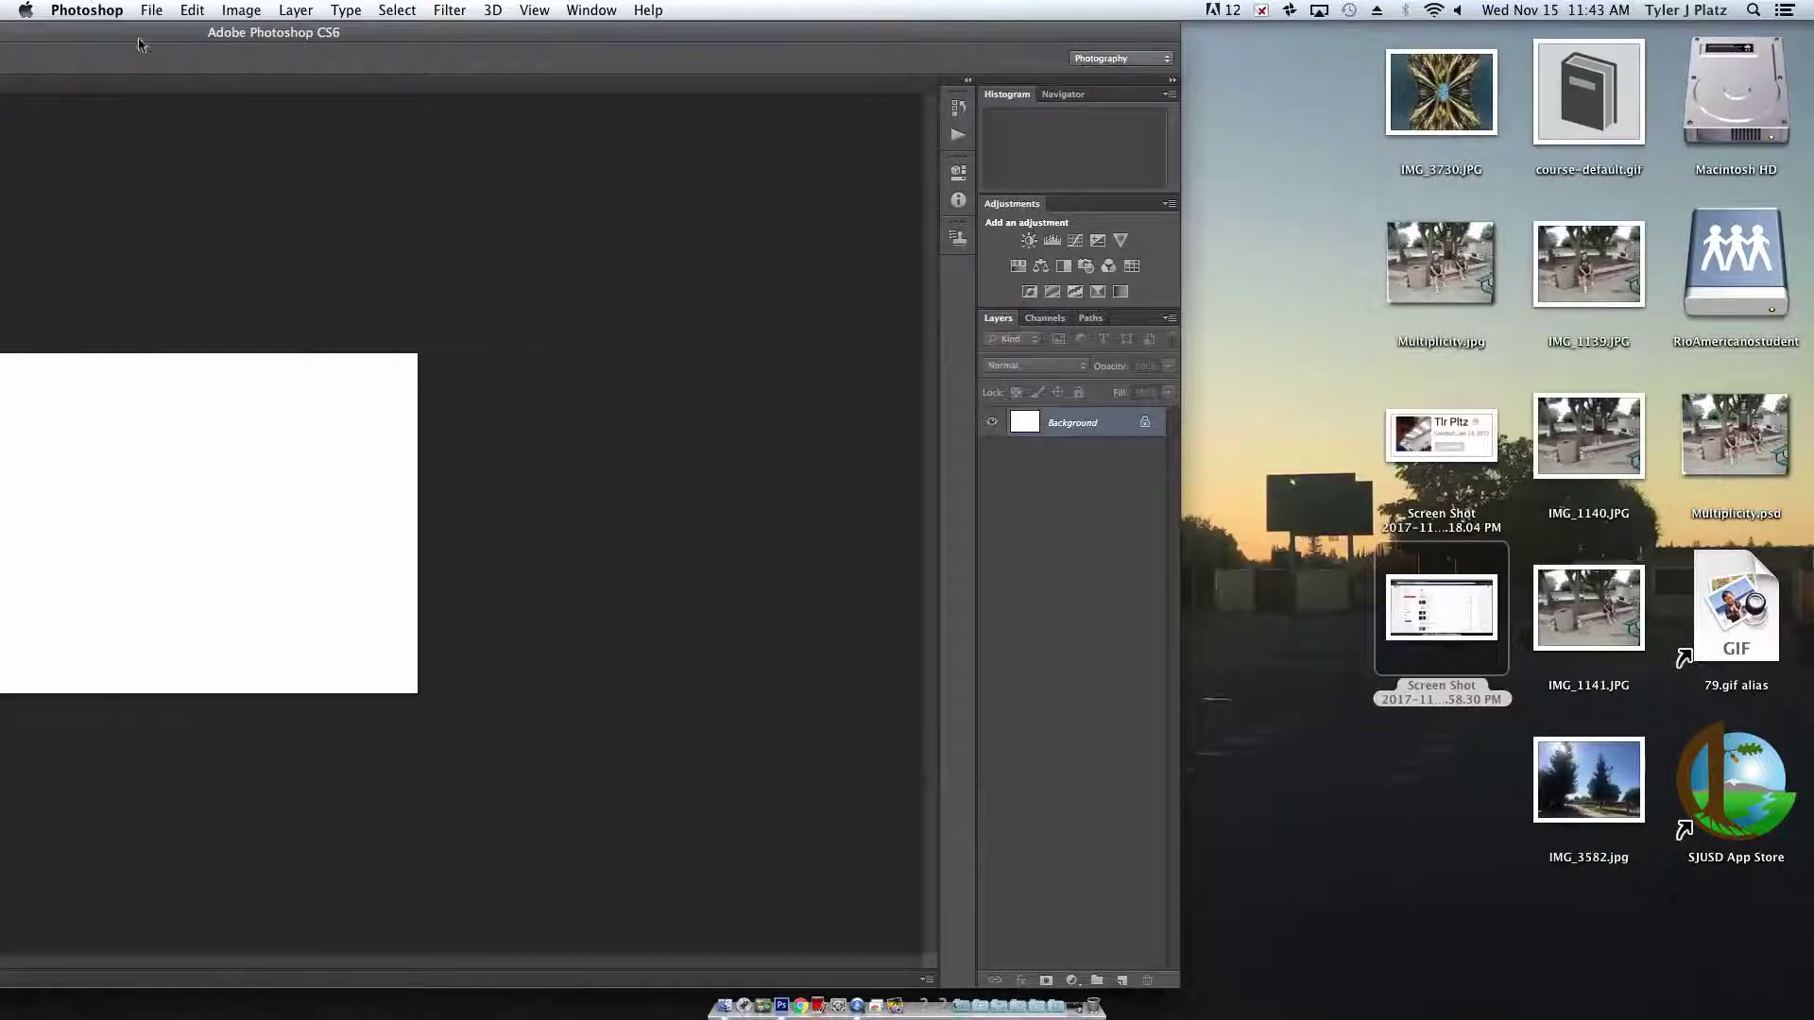
left_click_drag(1414, 626, 1096, 1009)
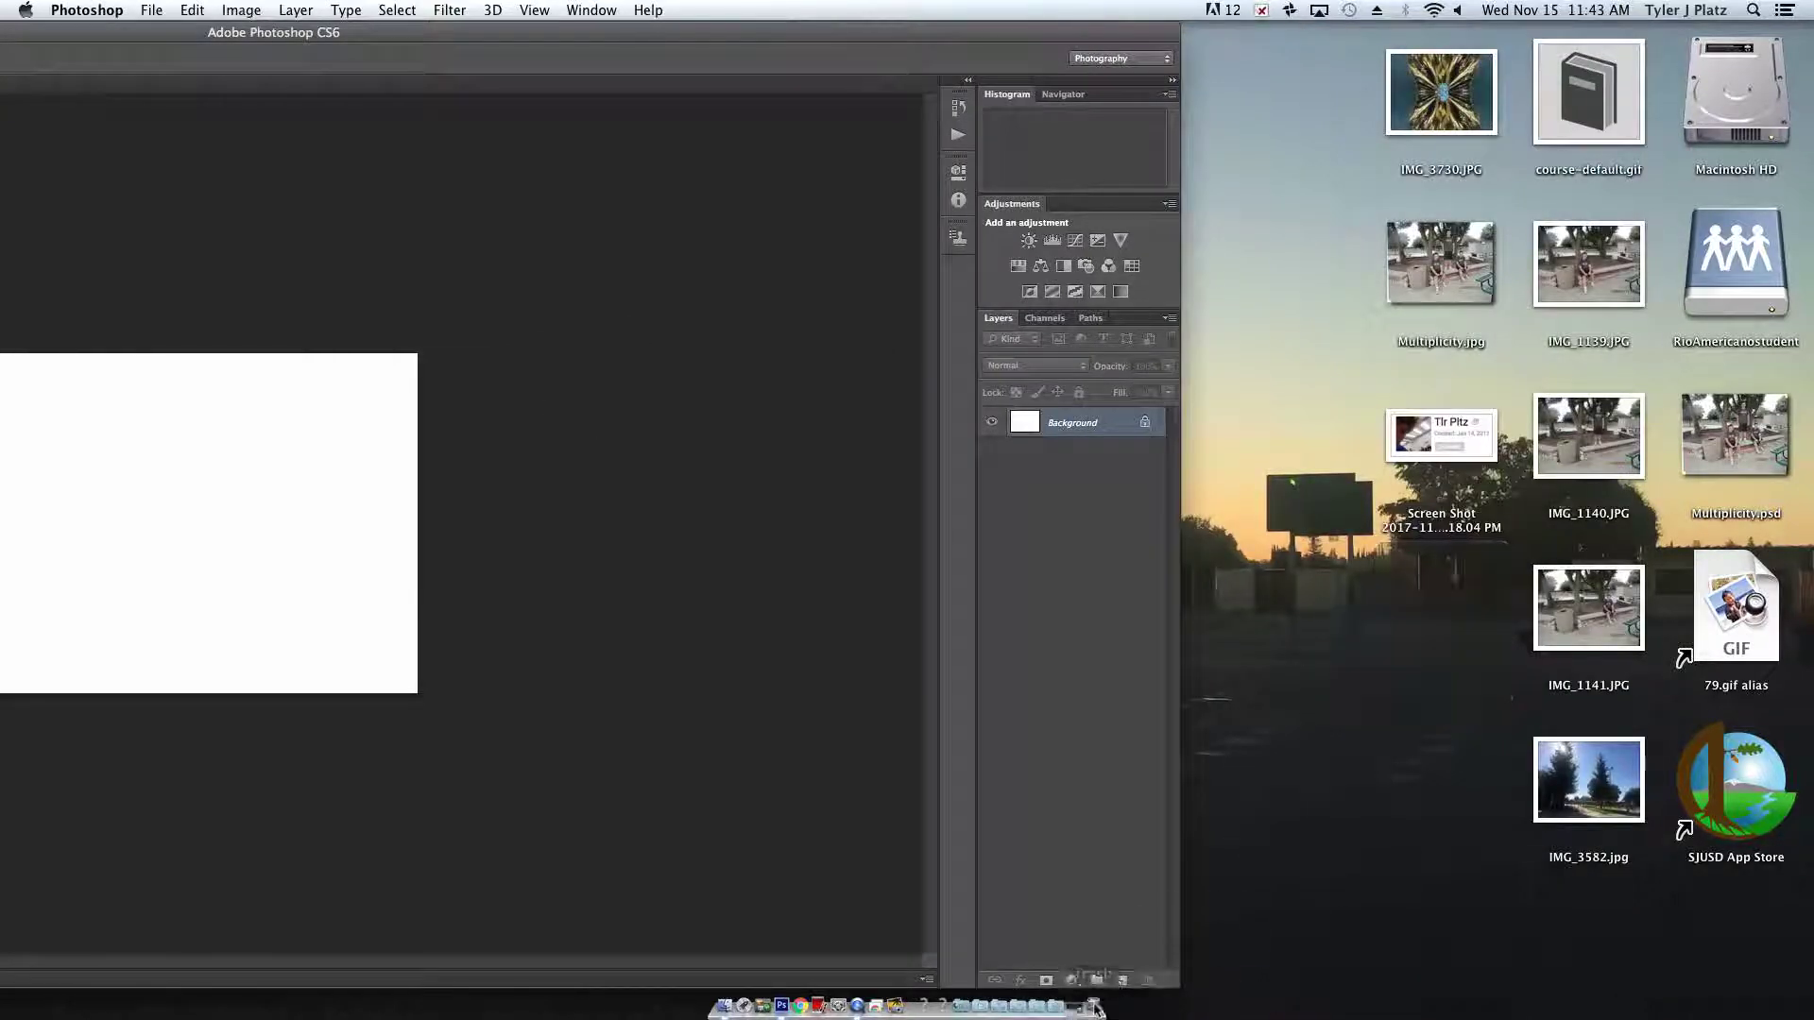
right_click(1096, 1009)
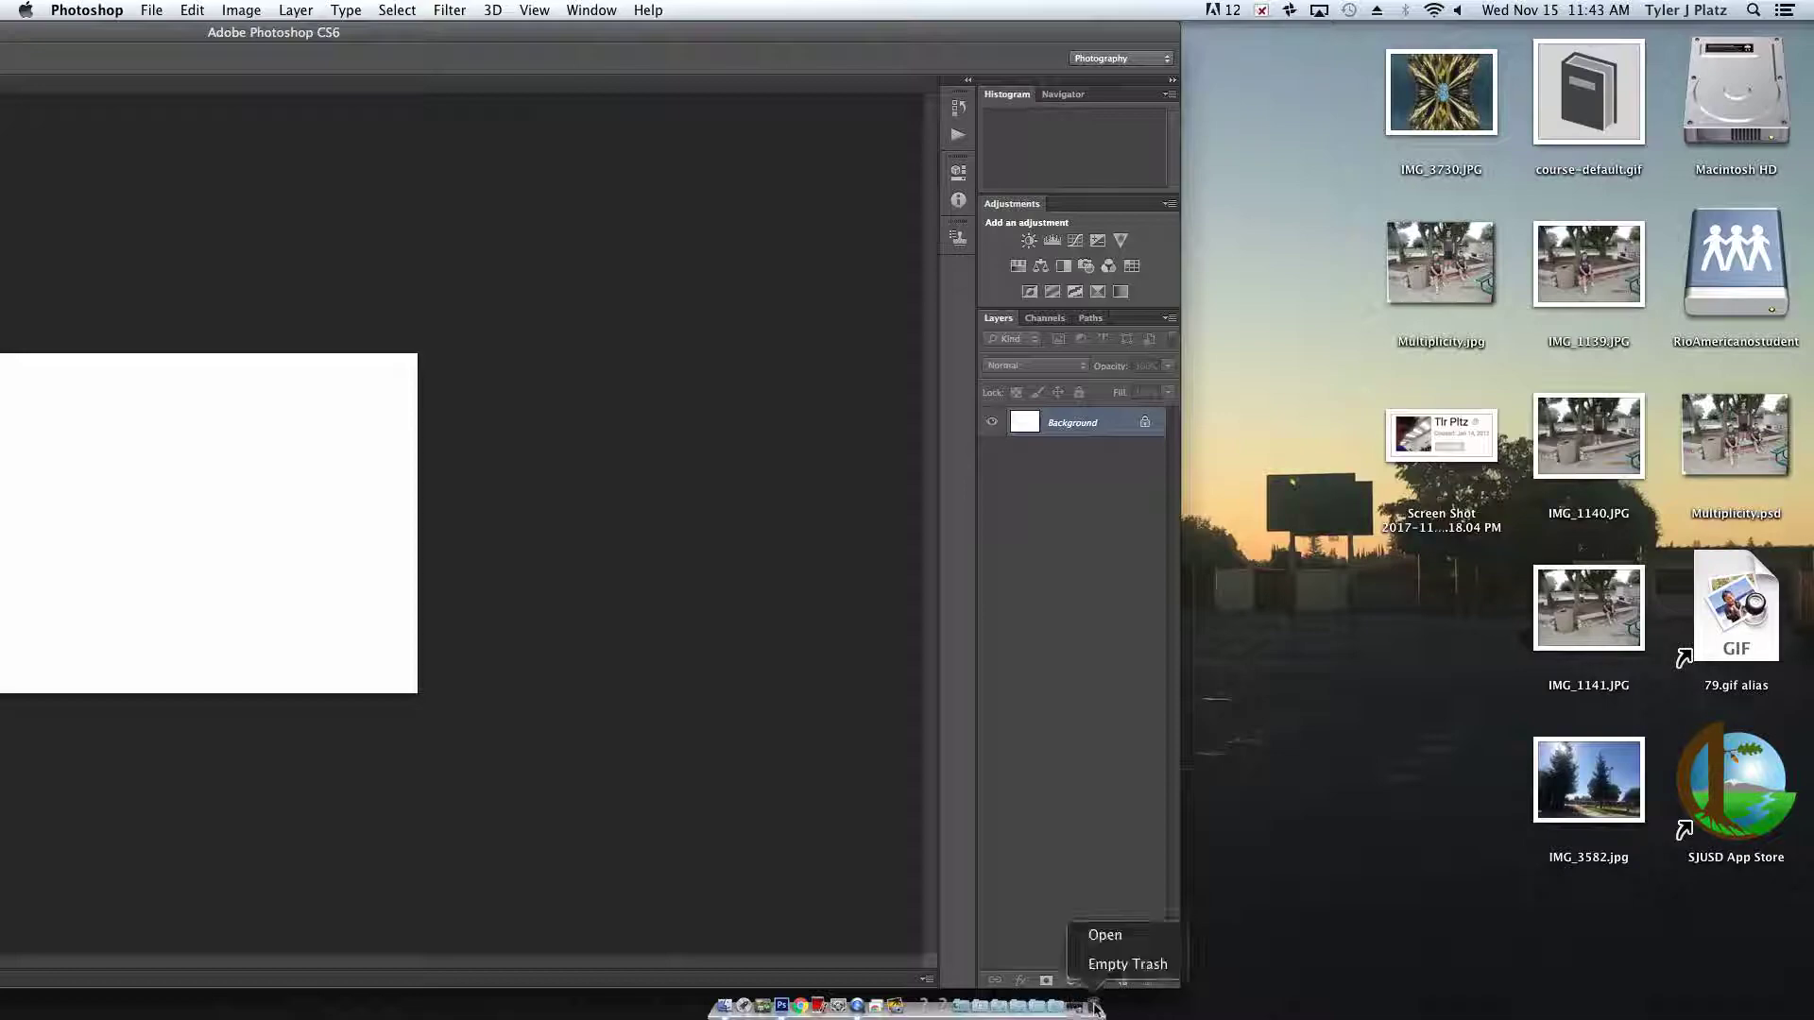
left_click(1120, 962)
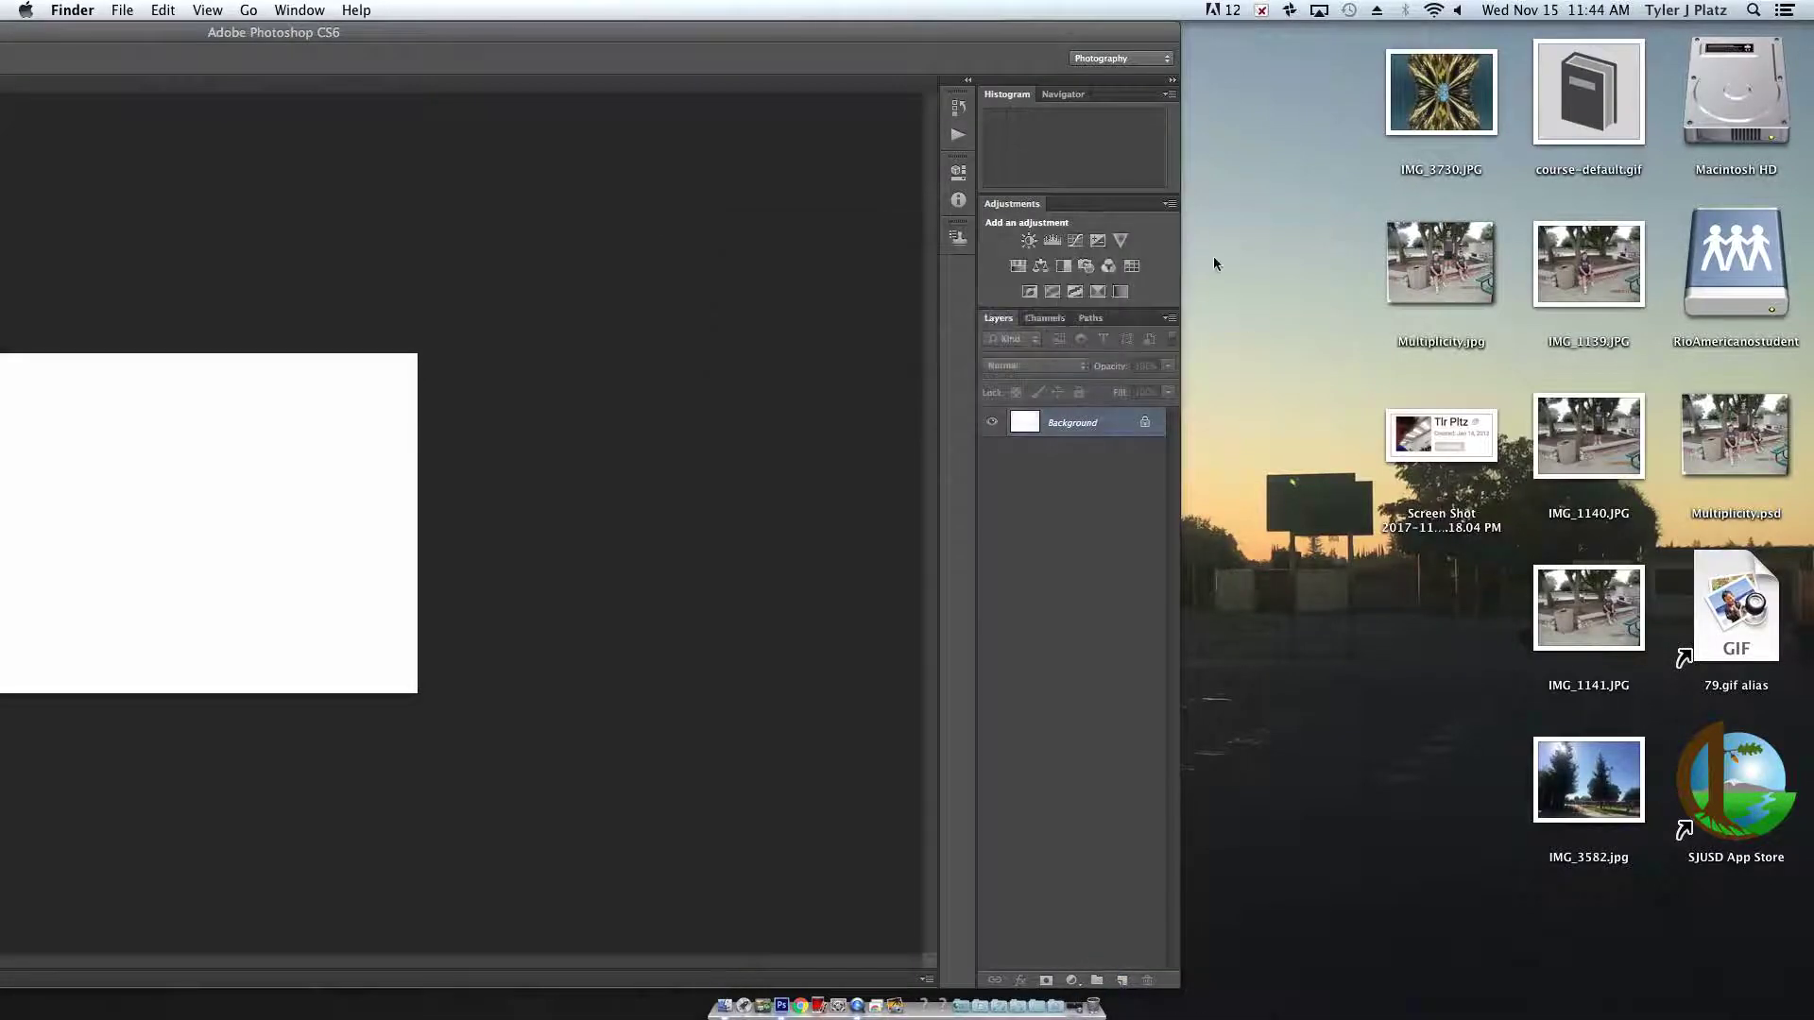
Return the Photoshop window to fill the screen and capture a screenshot of the whole screen
left_click(808, 29)
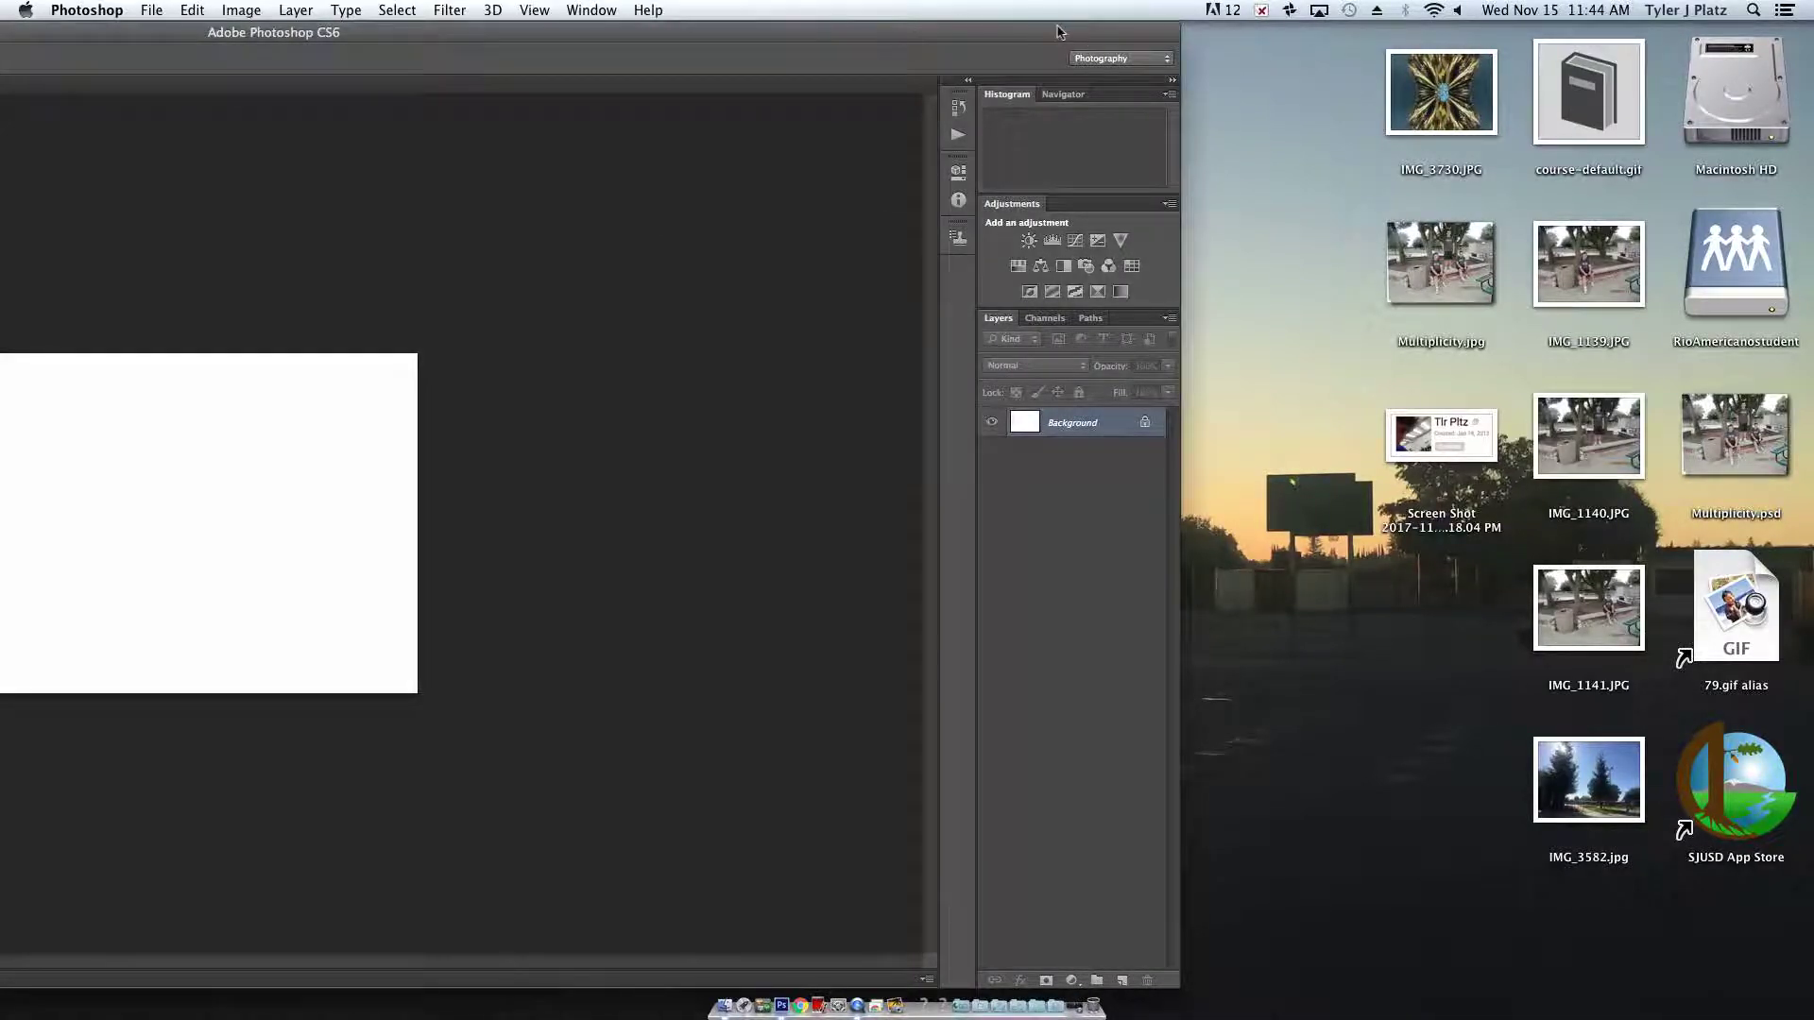
left_click_drag(1058, 28, 1290, 24)
double_click(1290, 26)
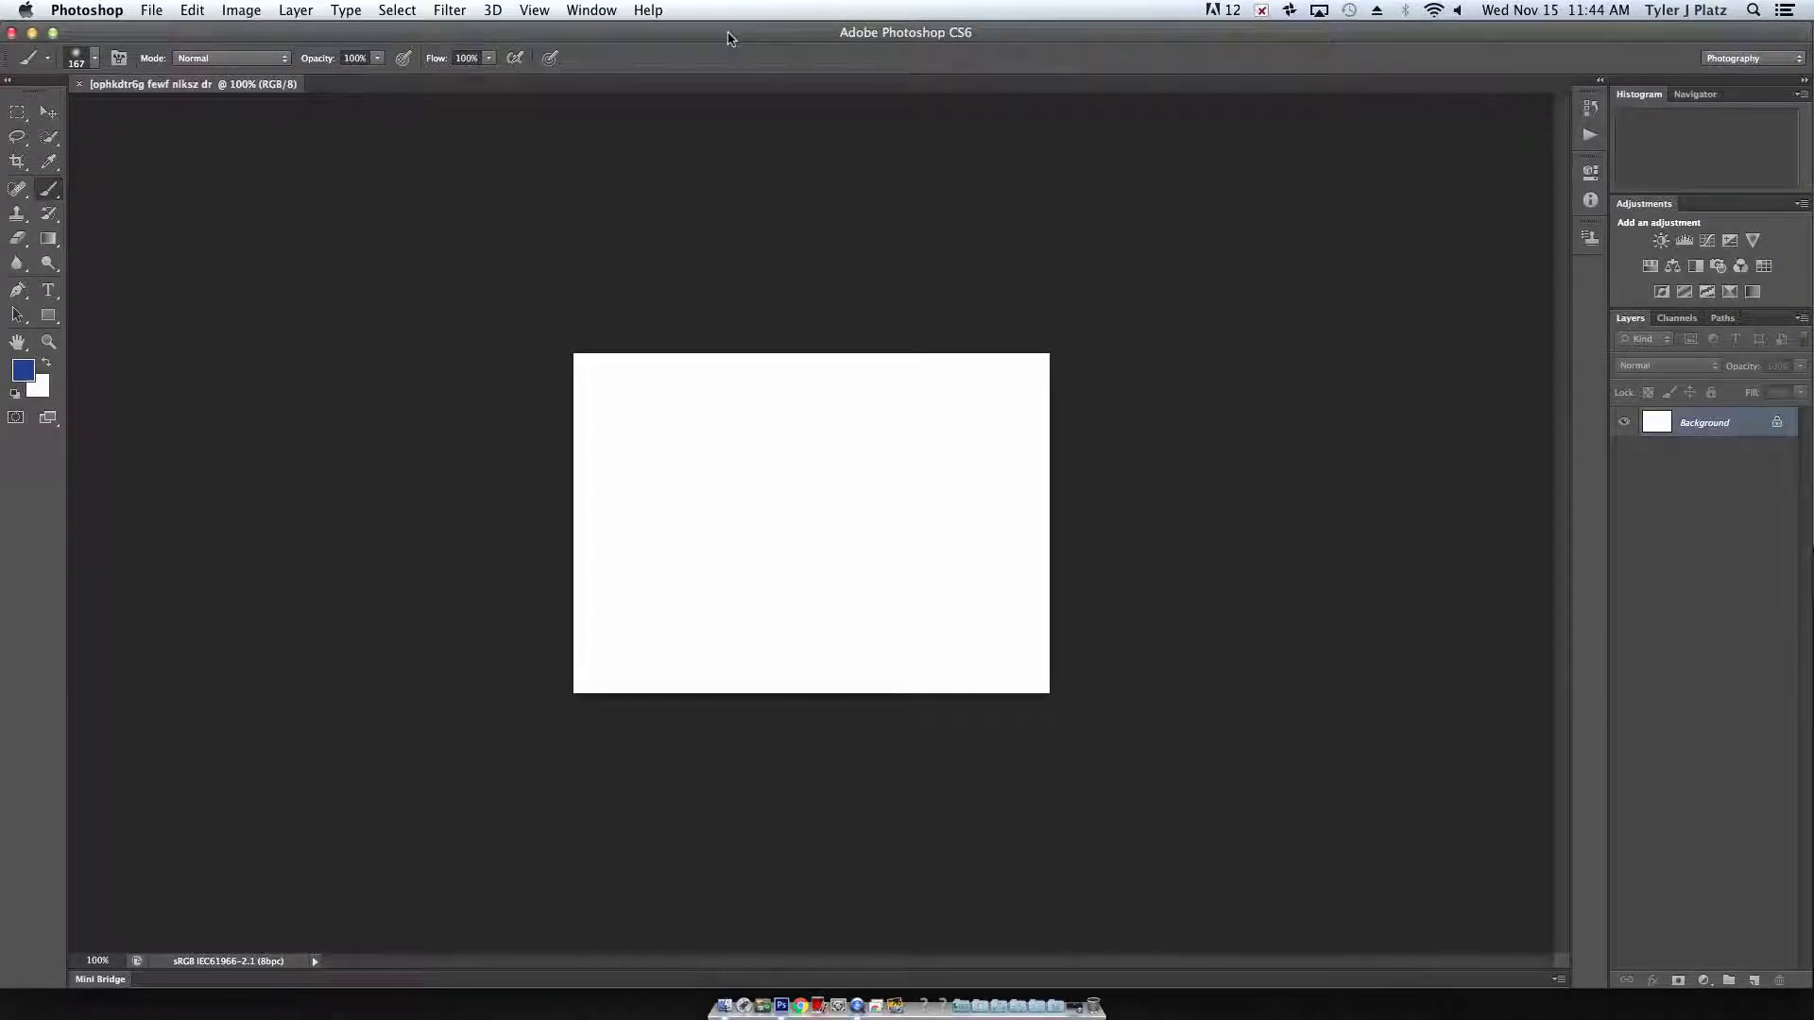
key("F11")
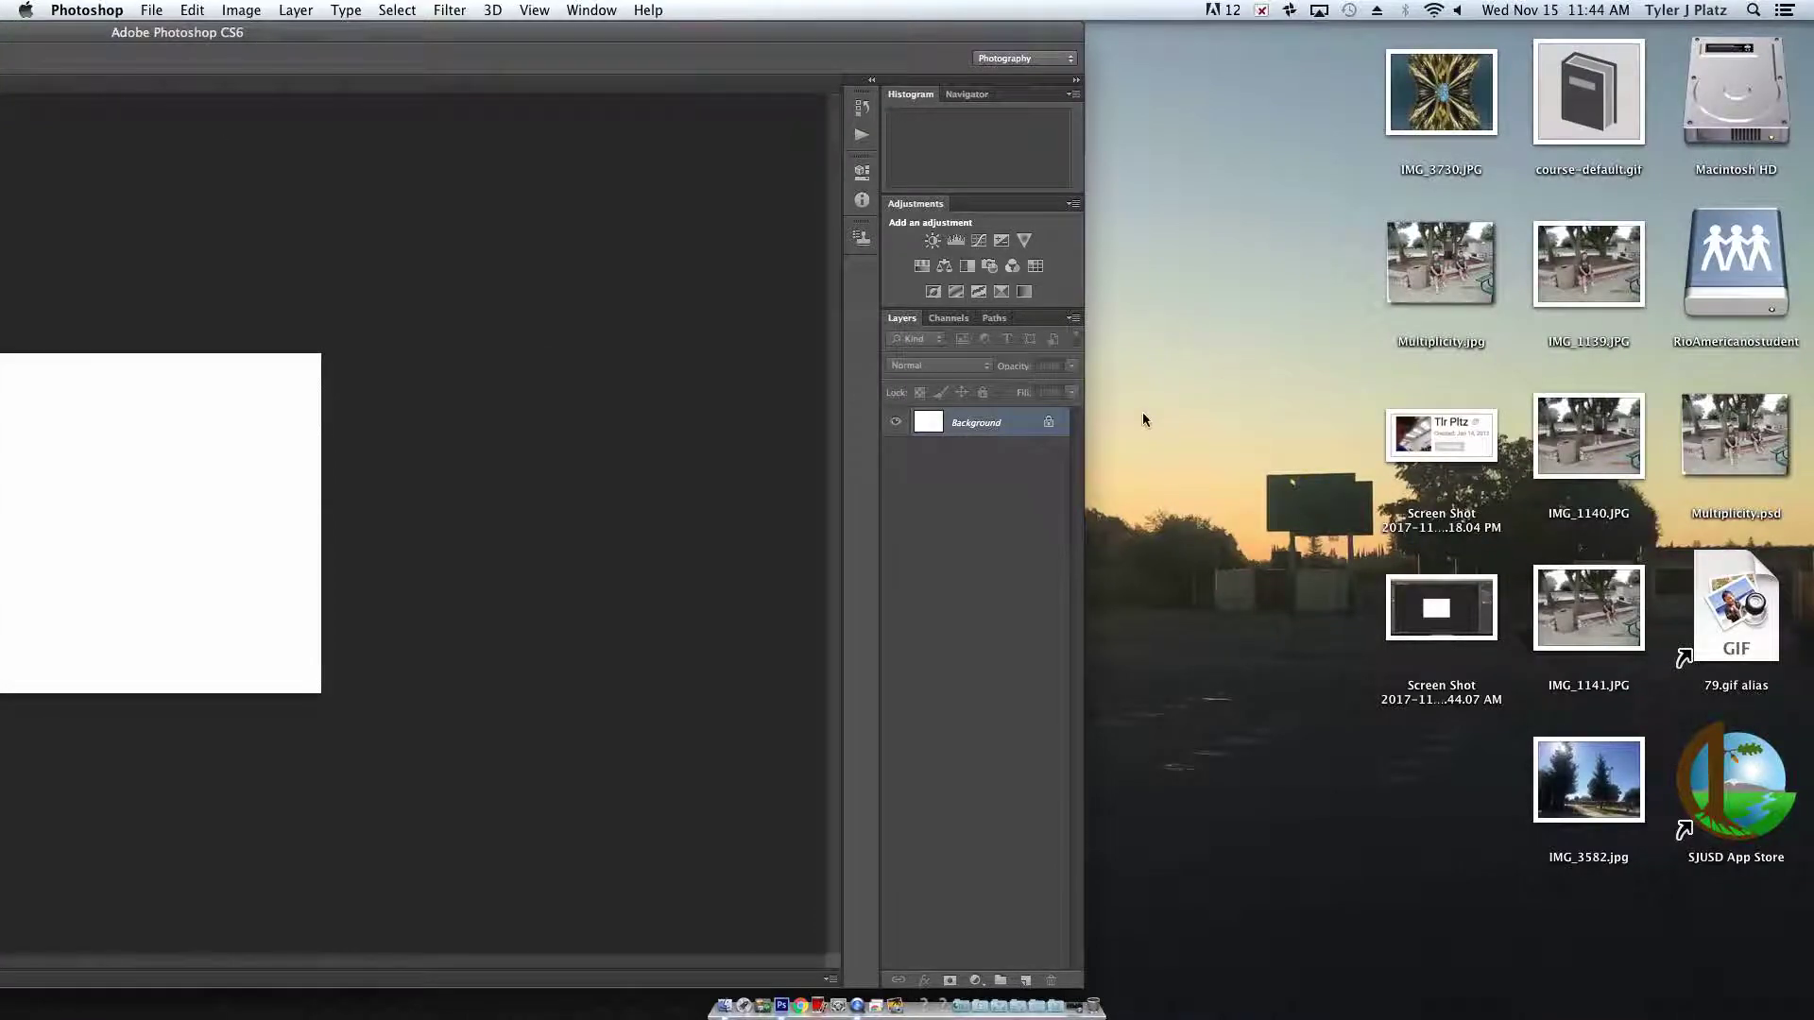
left_click(1181, 452)
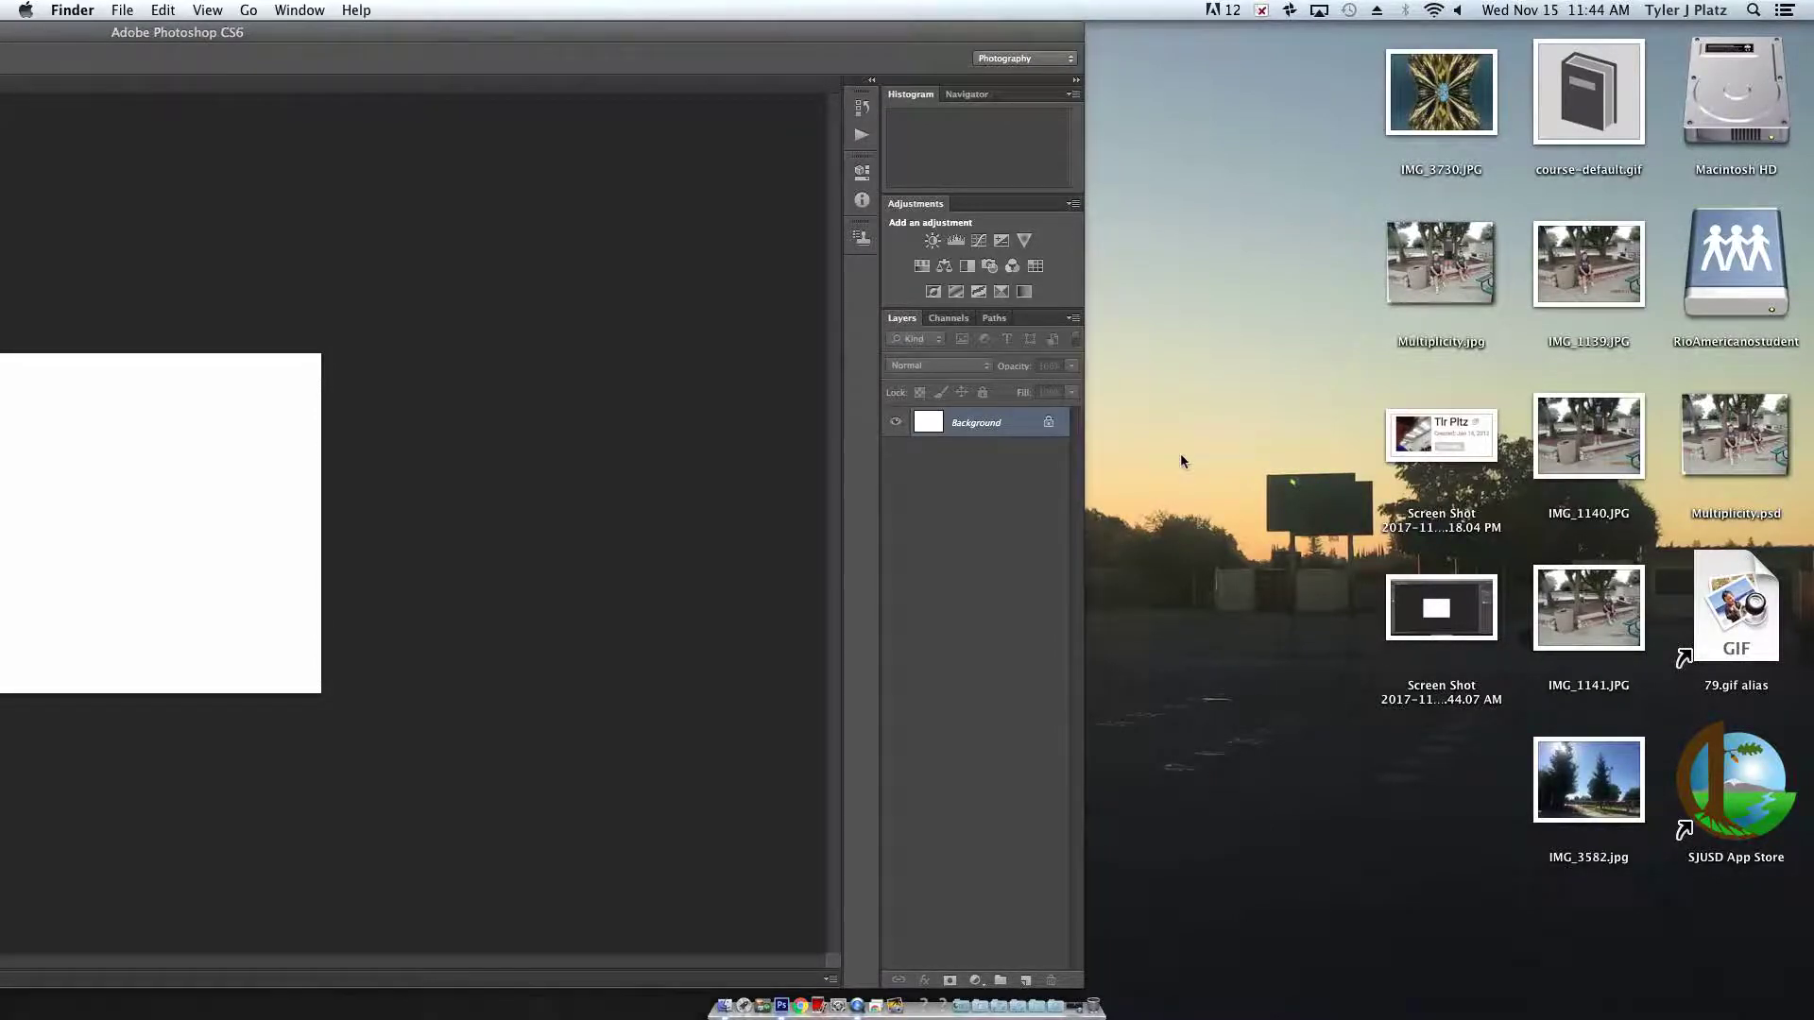
left_click(208, 10)
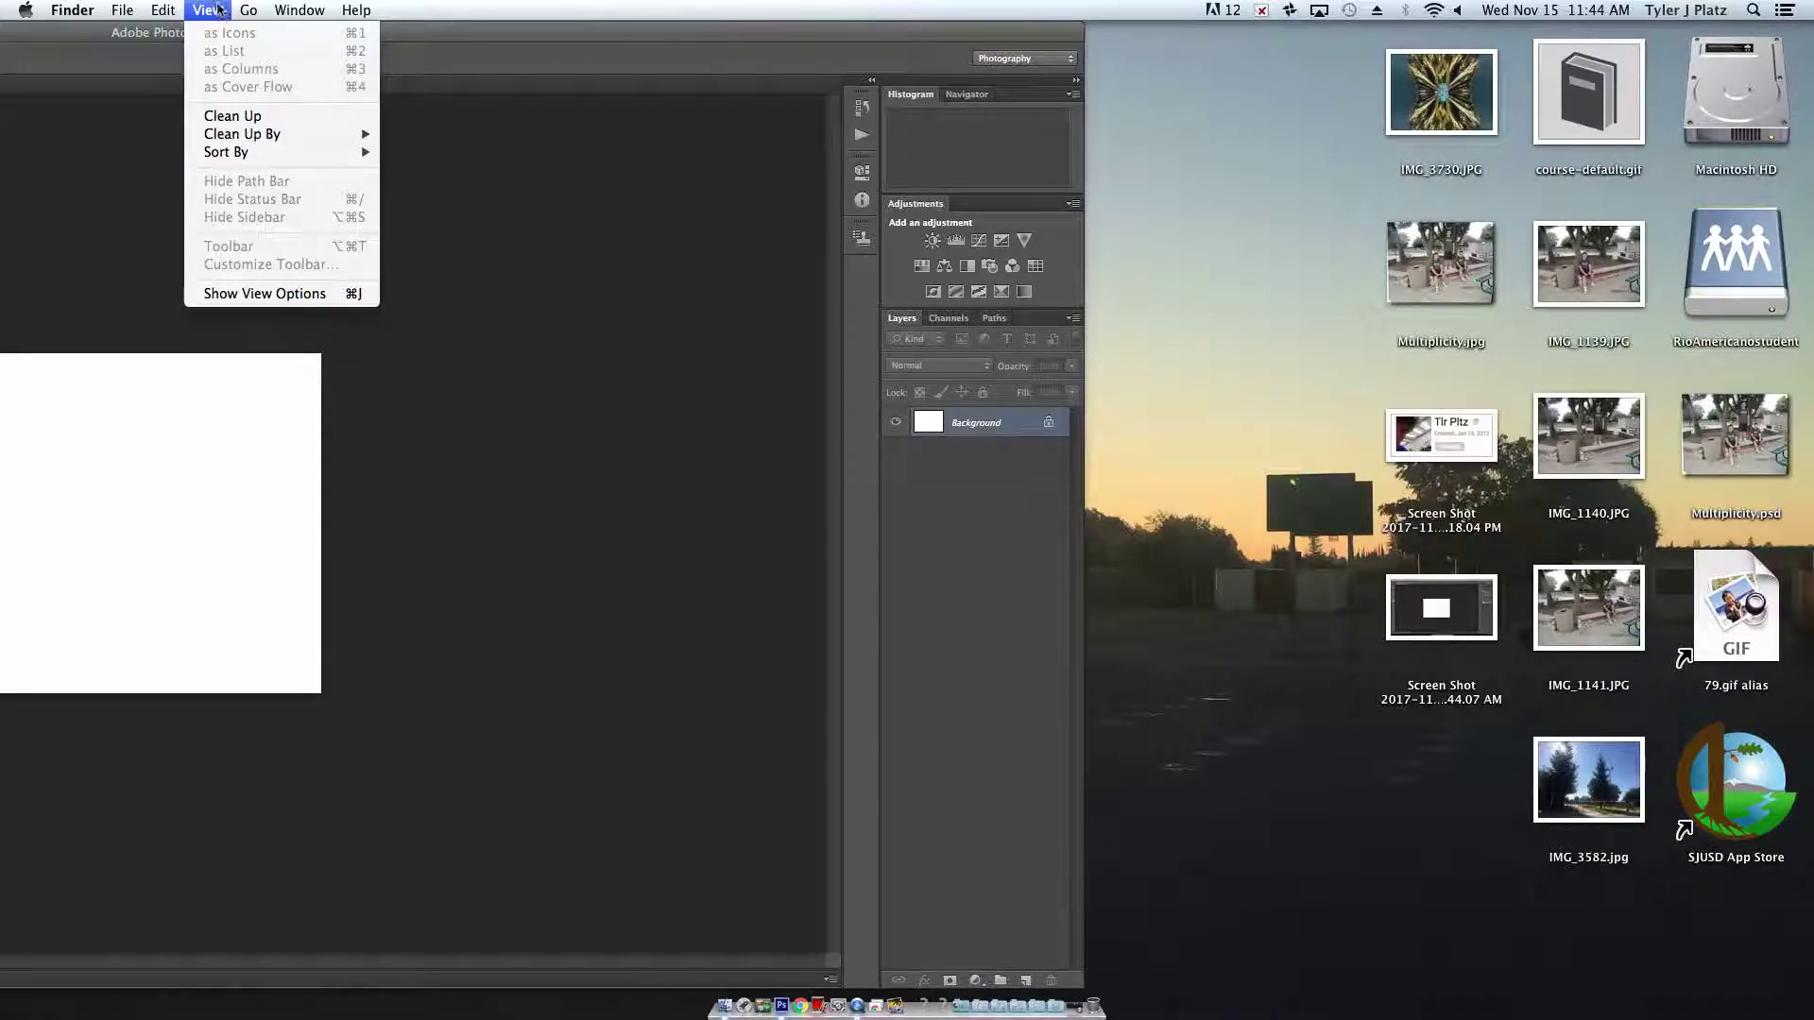
mouse_move(146, 10)
mouse_move(284, 5)
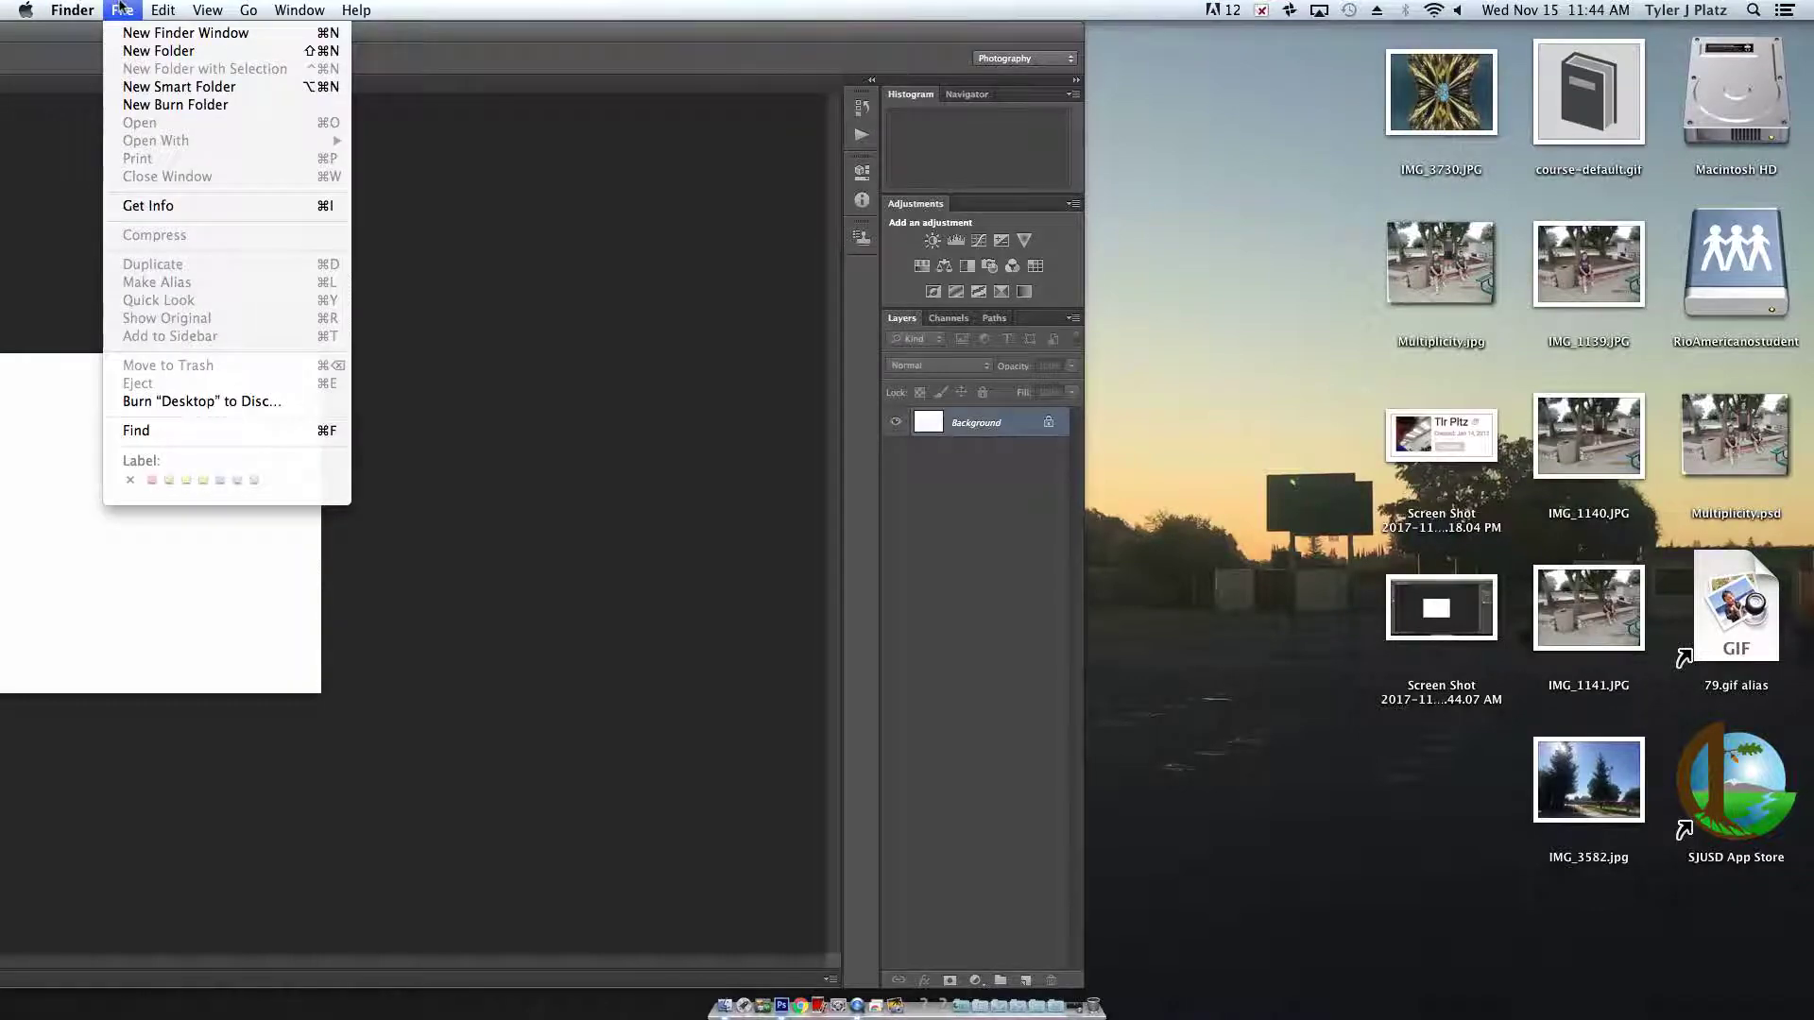
left_click(761, 28)
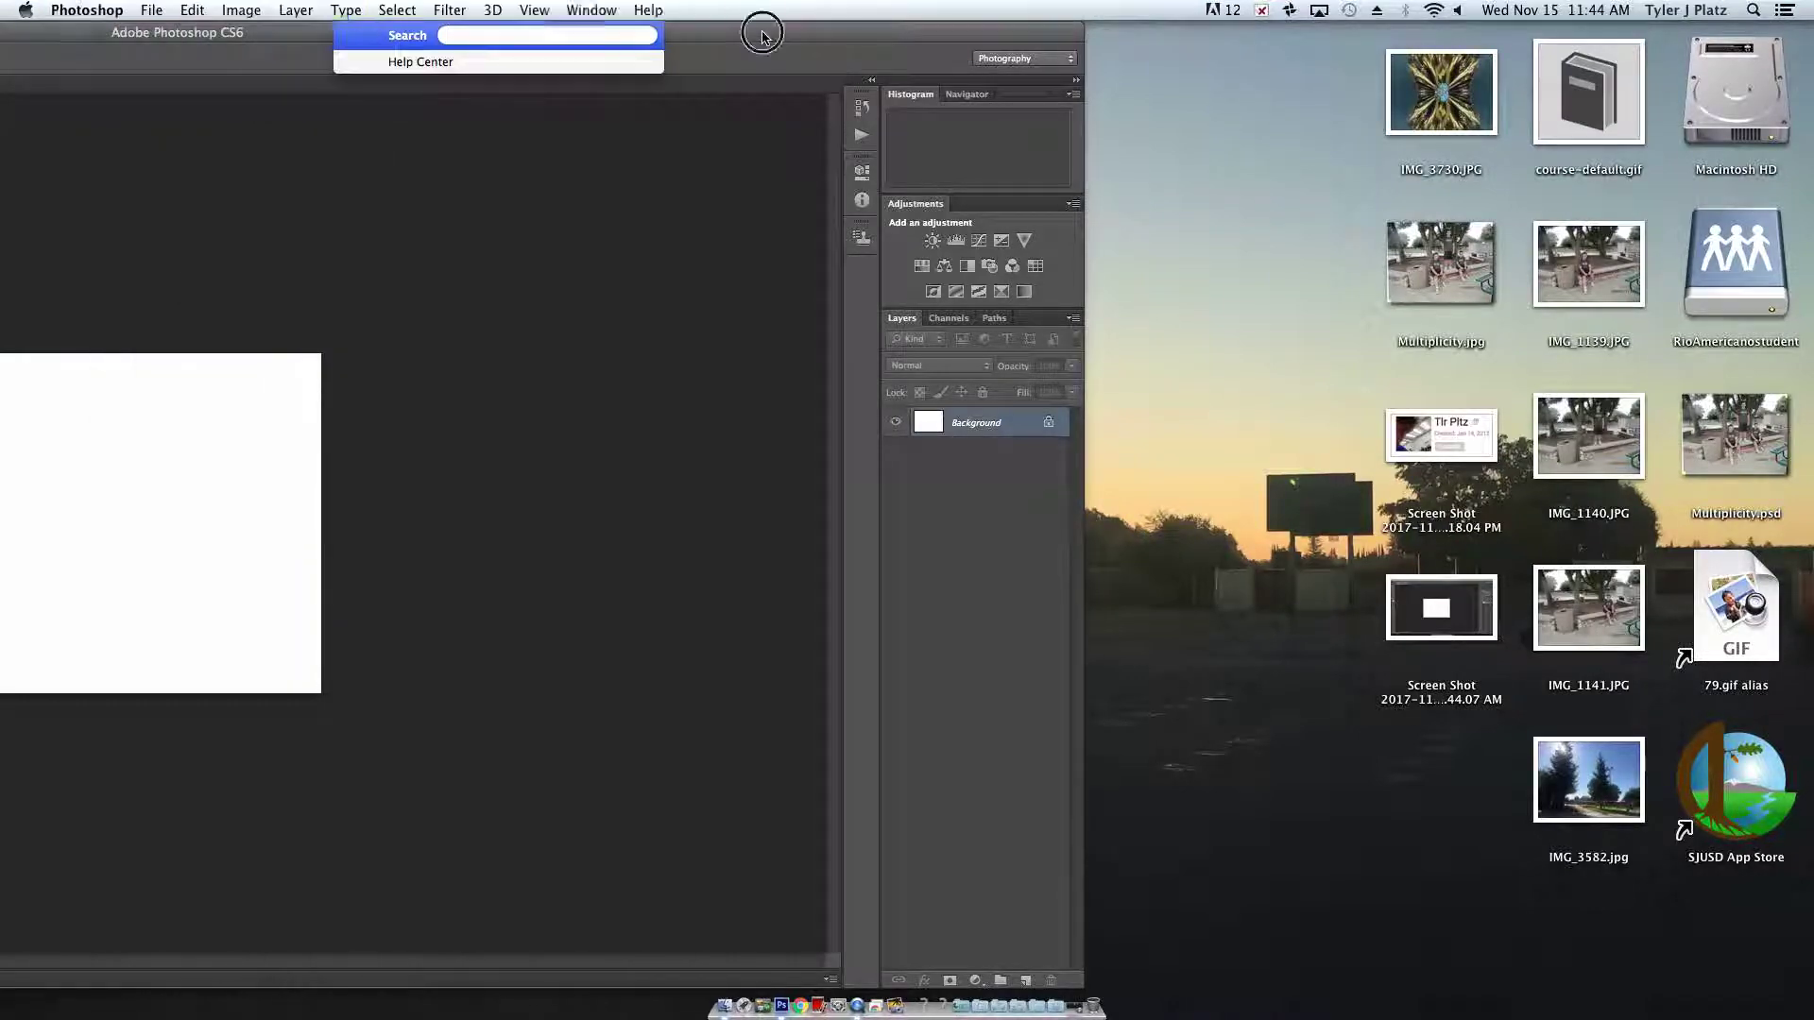
left_click(781, 25)
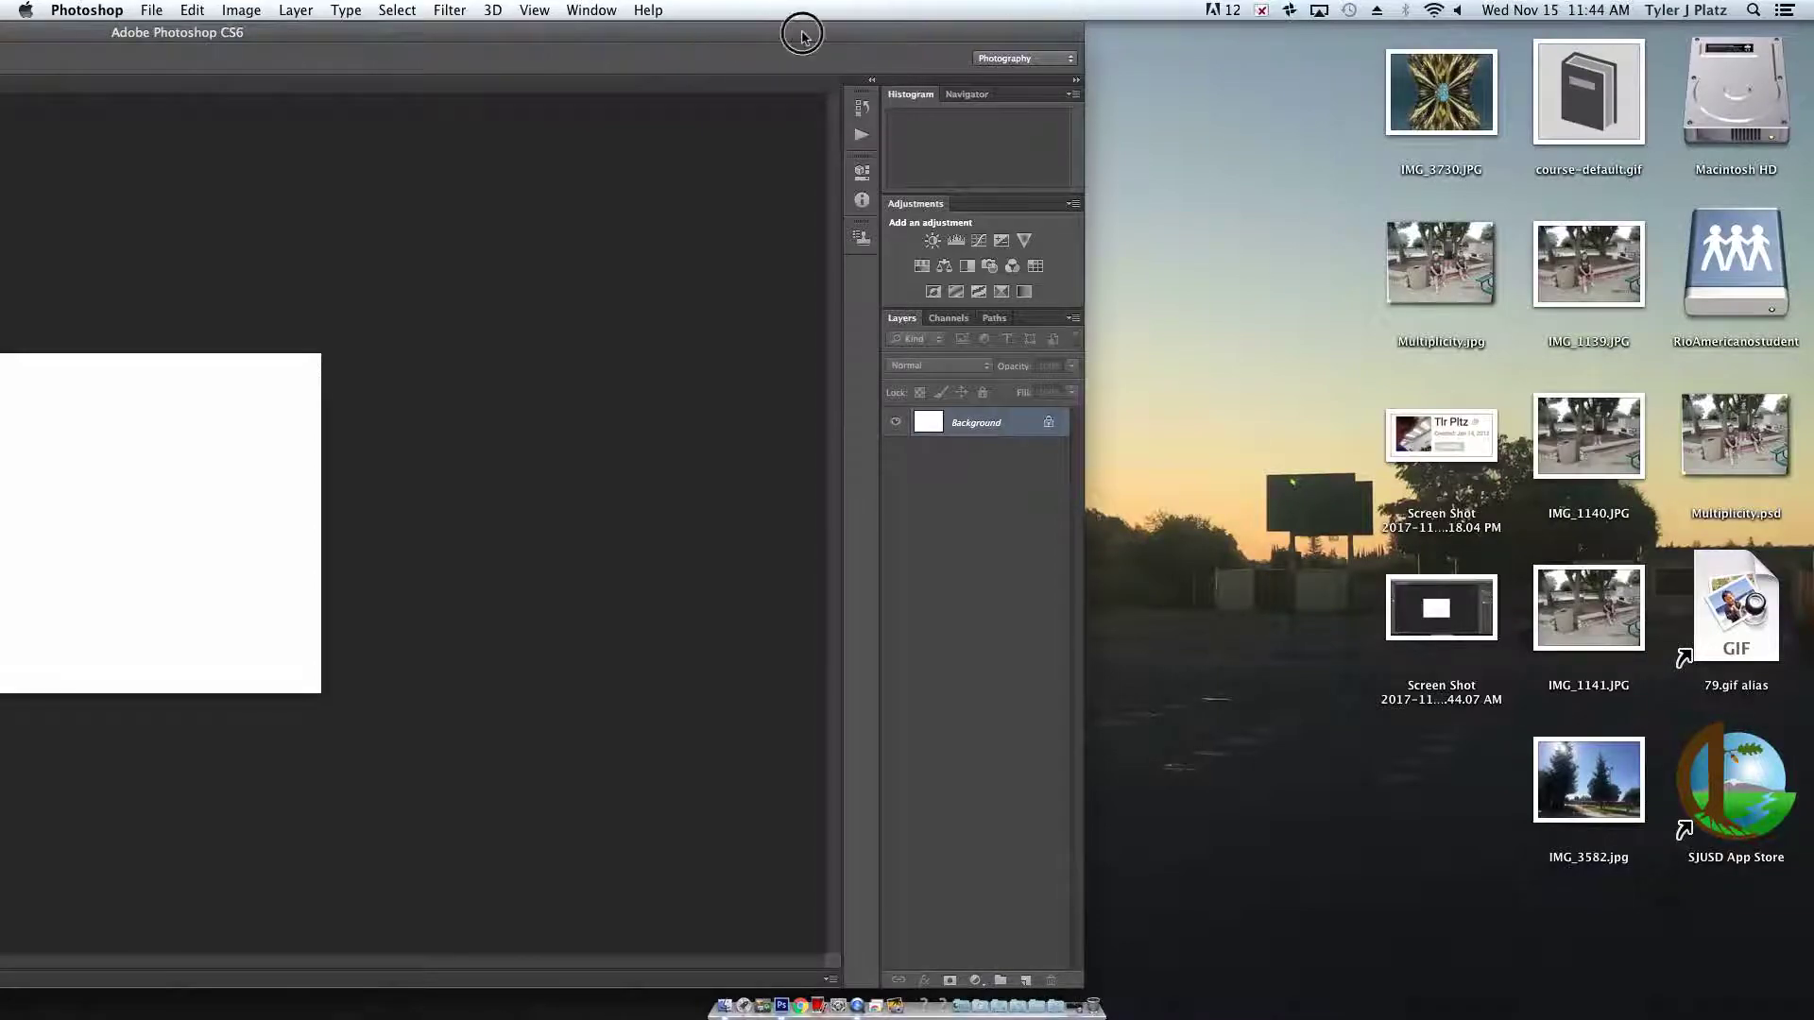
Place the desktop file Screen Shot 2017-11-15 at 11.44.07 AM into the document and stretch it vertically to fill the canvas
double_click(801, 37)
left_click_drag(1442, 630, 371, 578)
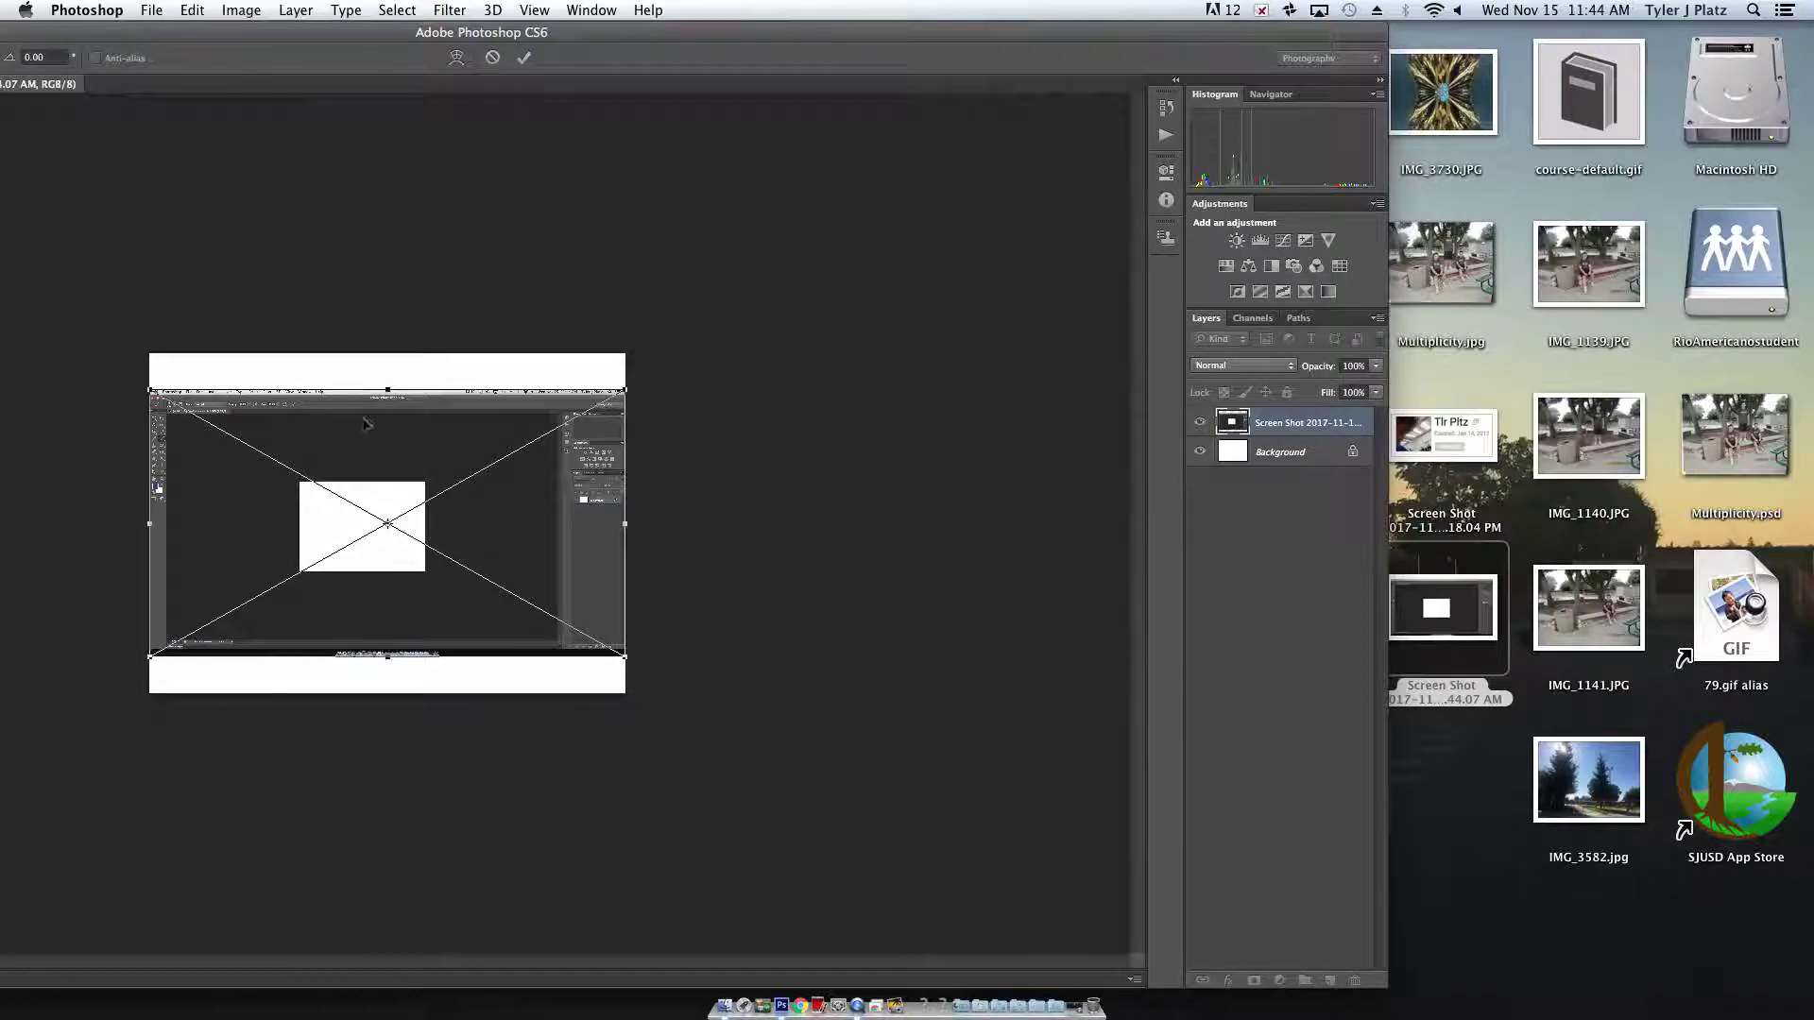
left_click_drag(388, 388, 387, 353)
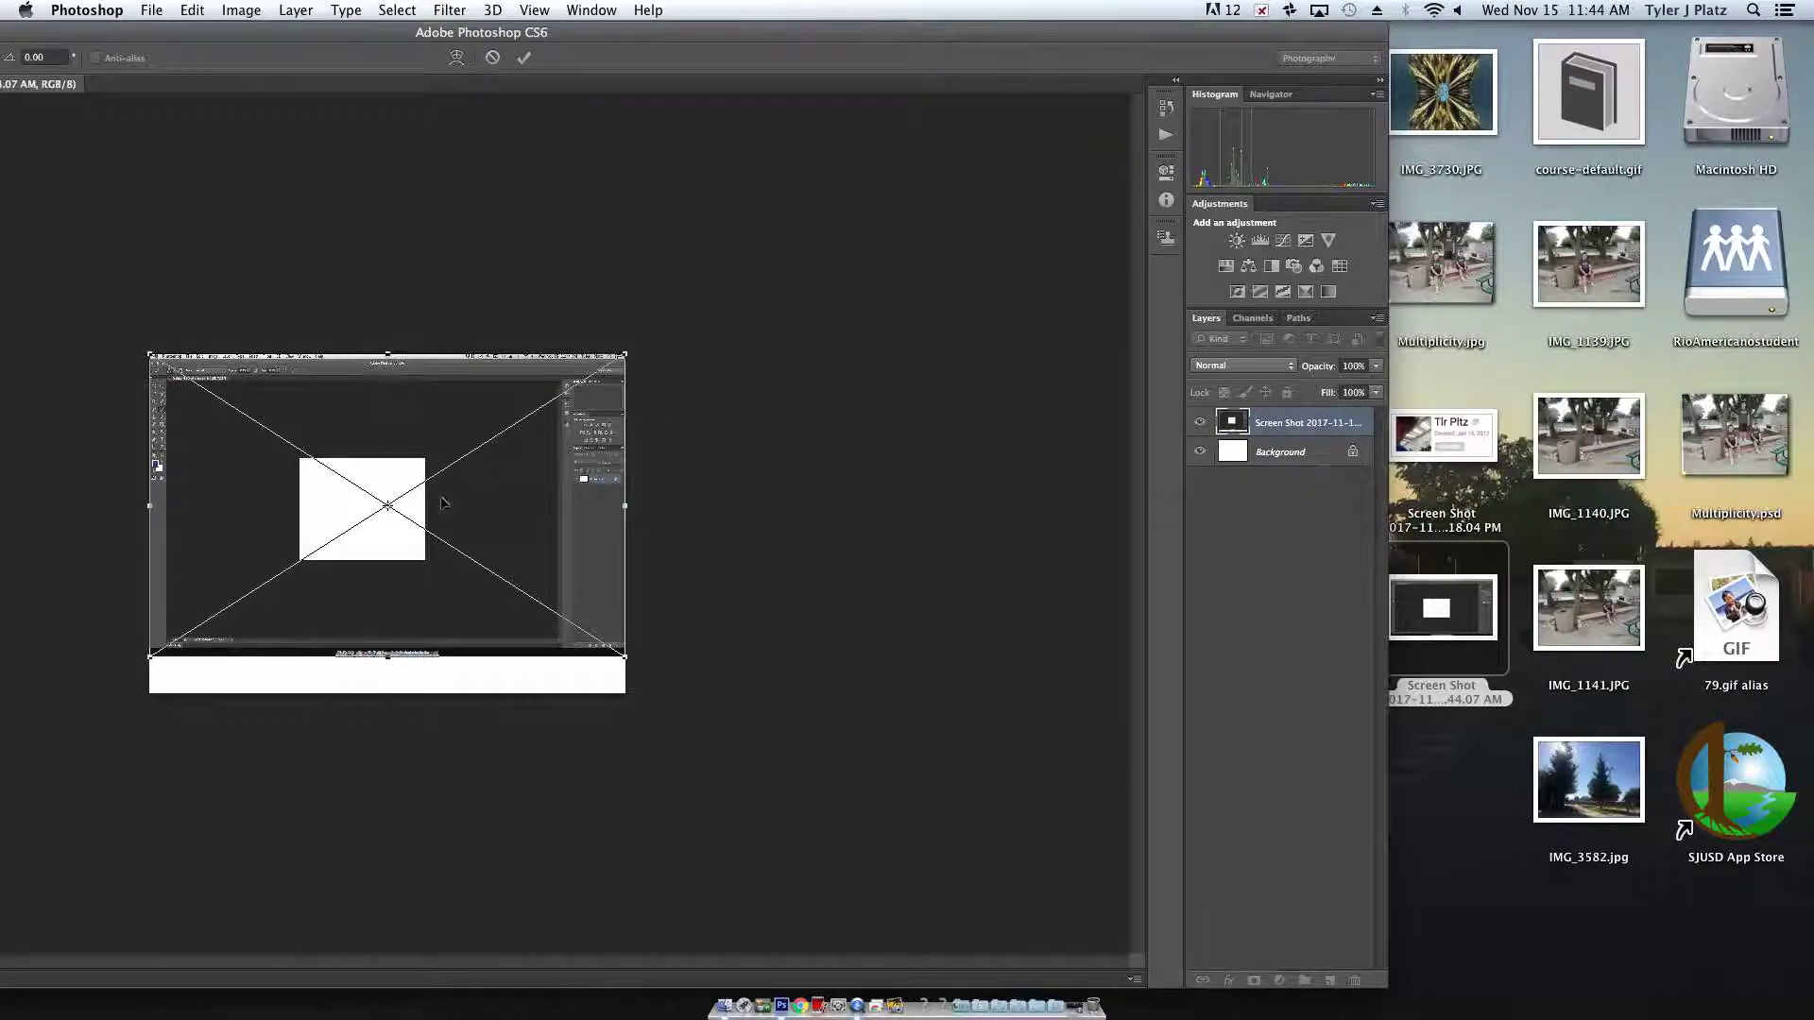
left_click_drag(394, 659, 395, 694)
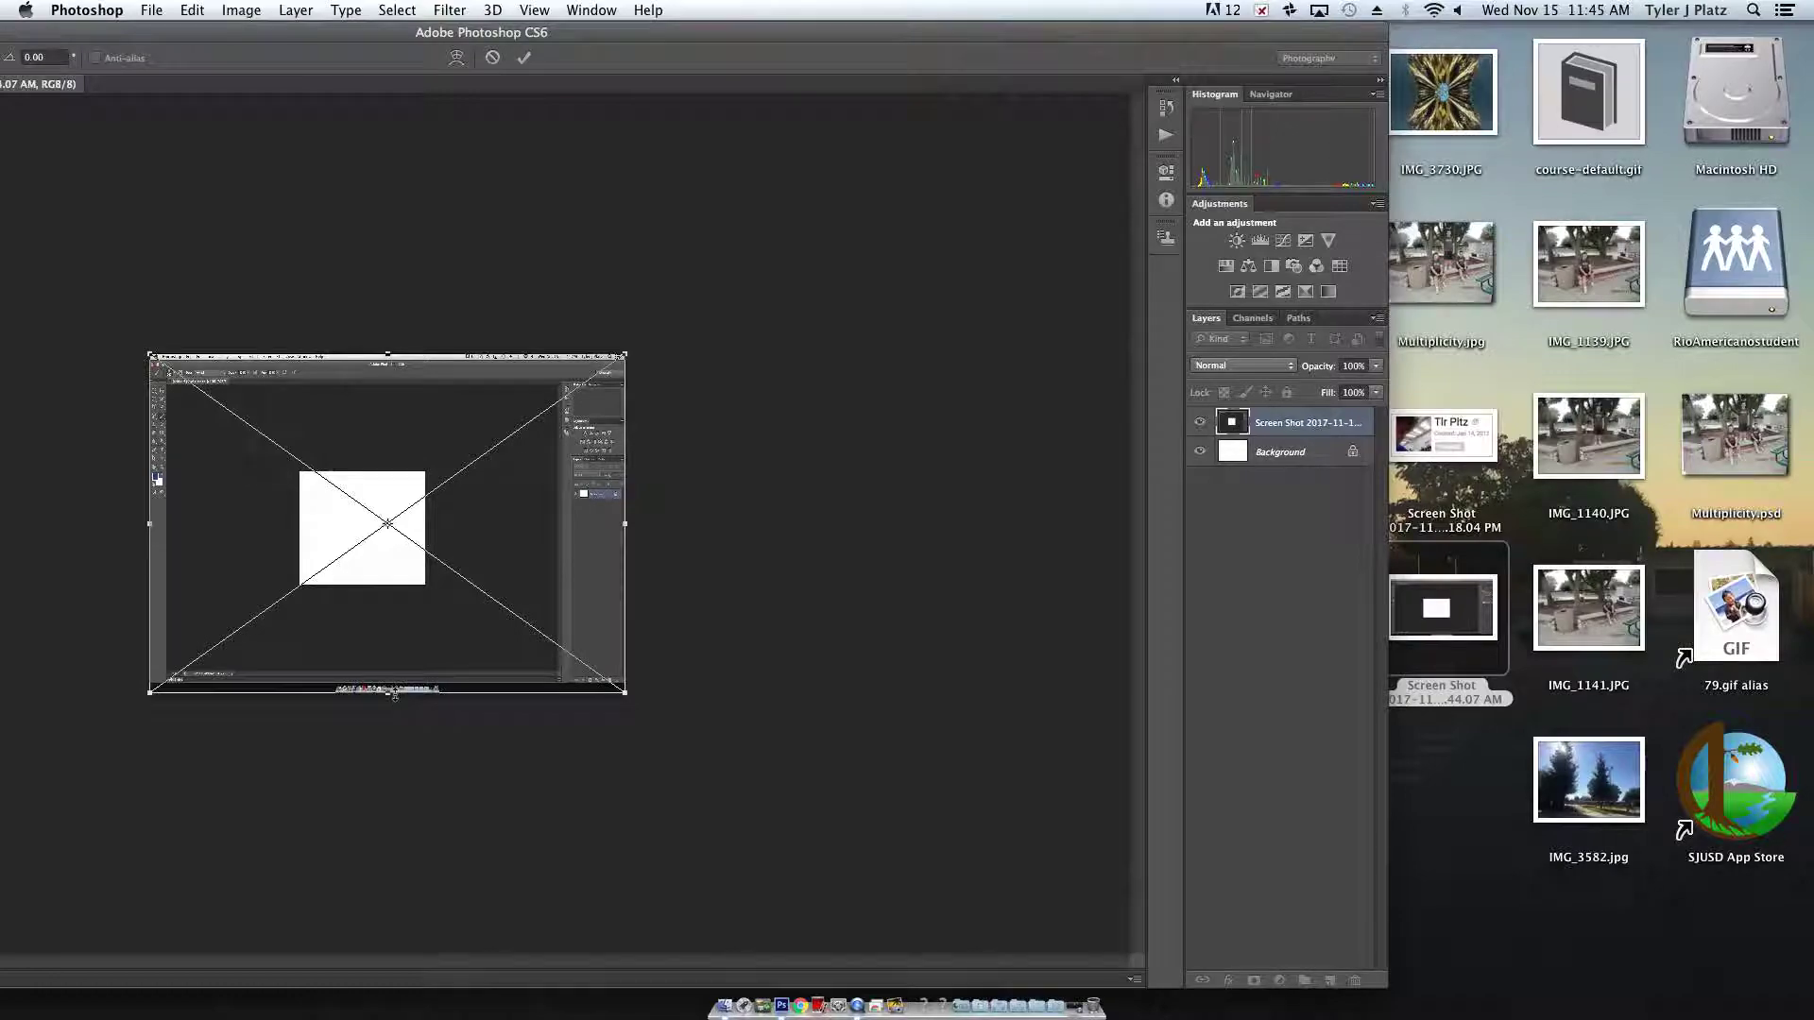
Bring the whole Photoshop window into view and shrink it so the desktop files stay visible beside it
left_click_drag(304, 32, 735, 36)
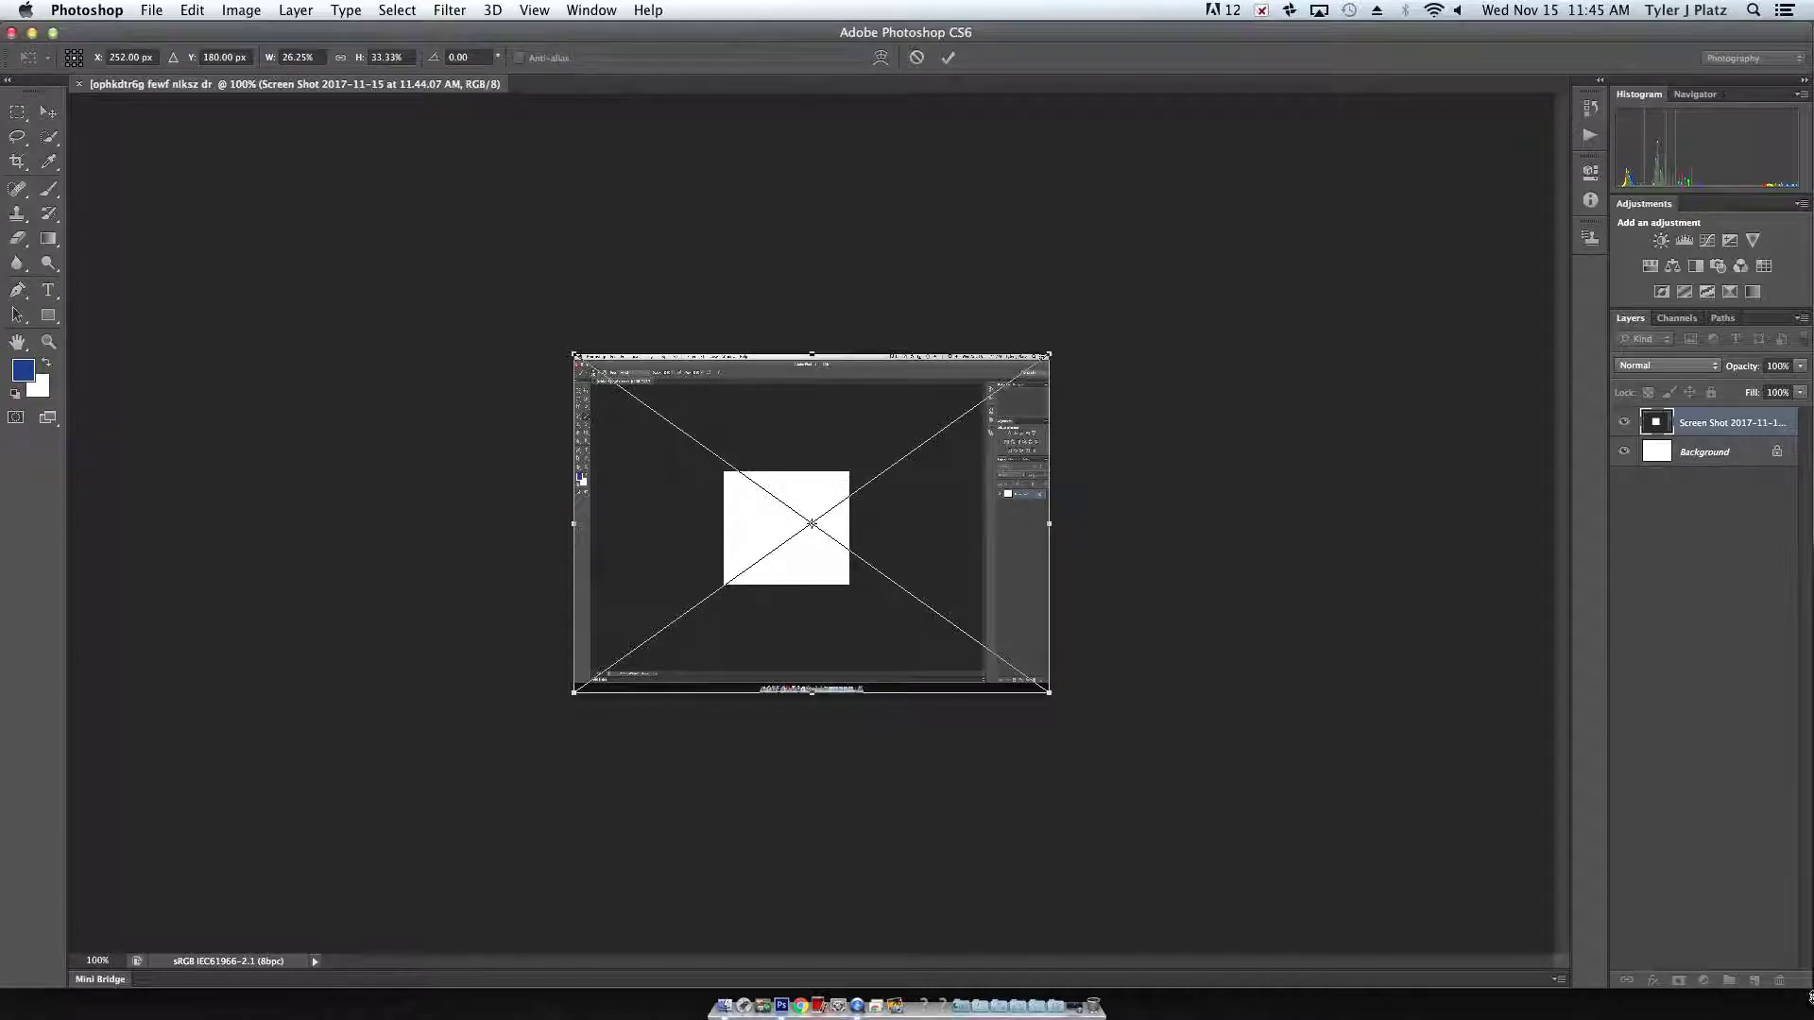
left_click_drag(1807, 994, 1075, 702)
Try rotating the placed screenshot by -116.75 degrees, undo the rotation, and commit the placement with the Brush tool active
left_click_drag(614, 142, 298, 6)
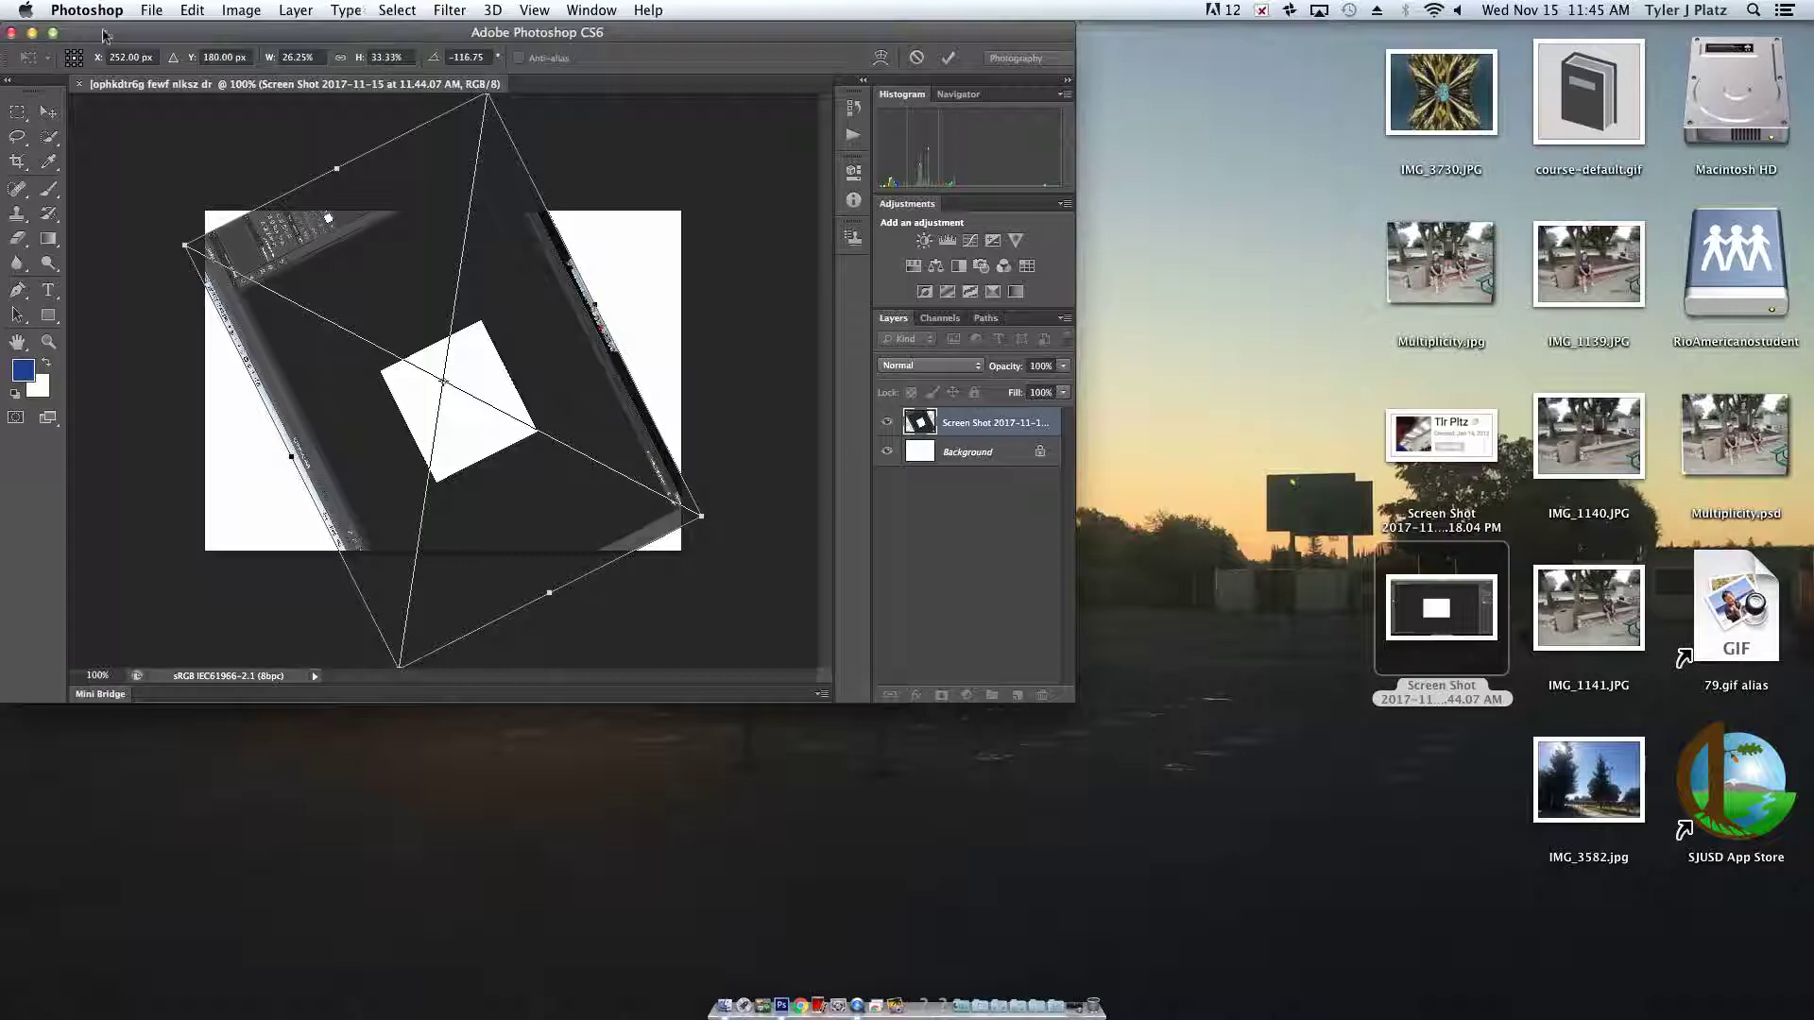
left_click(140, 12)
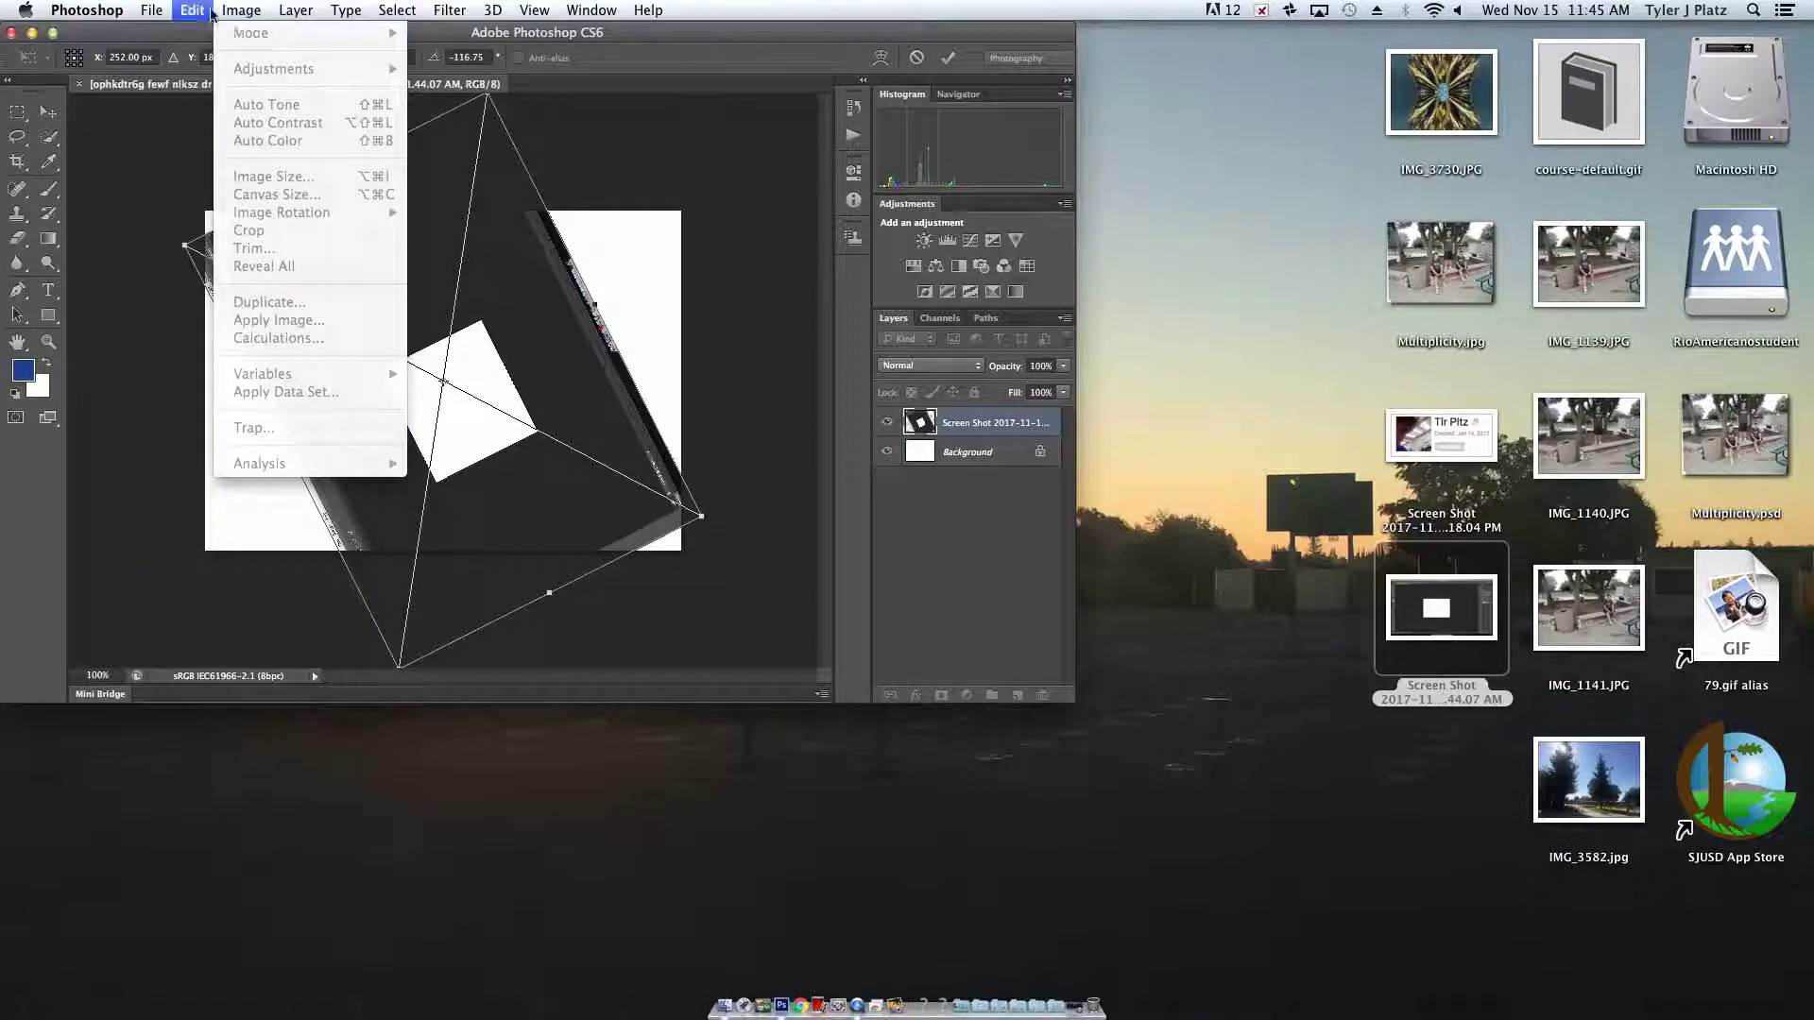
left_click(199, 31)
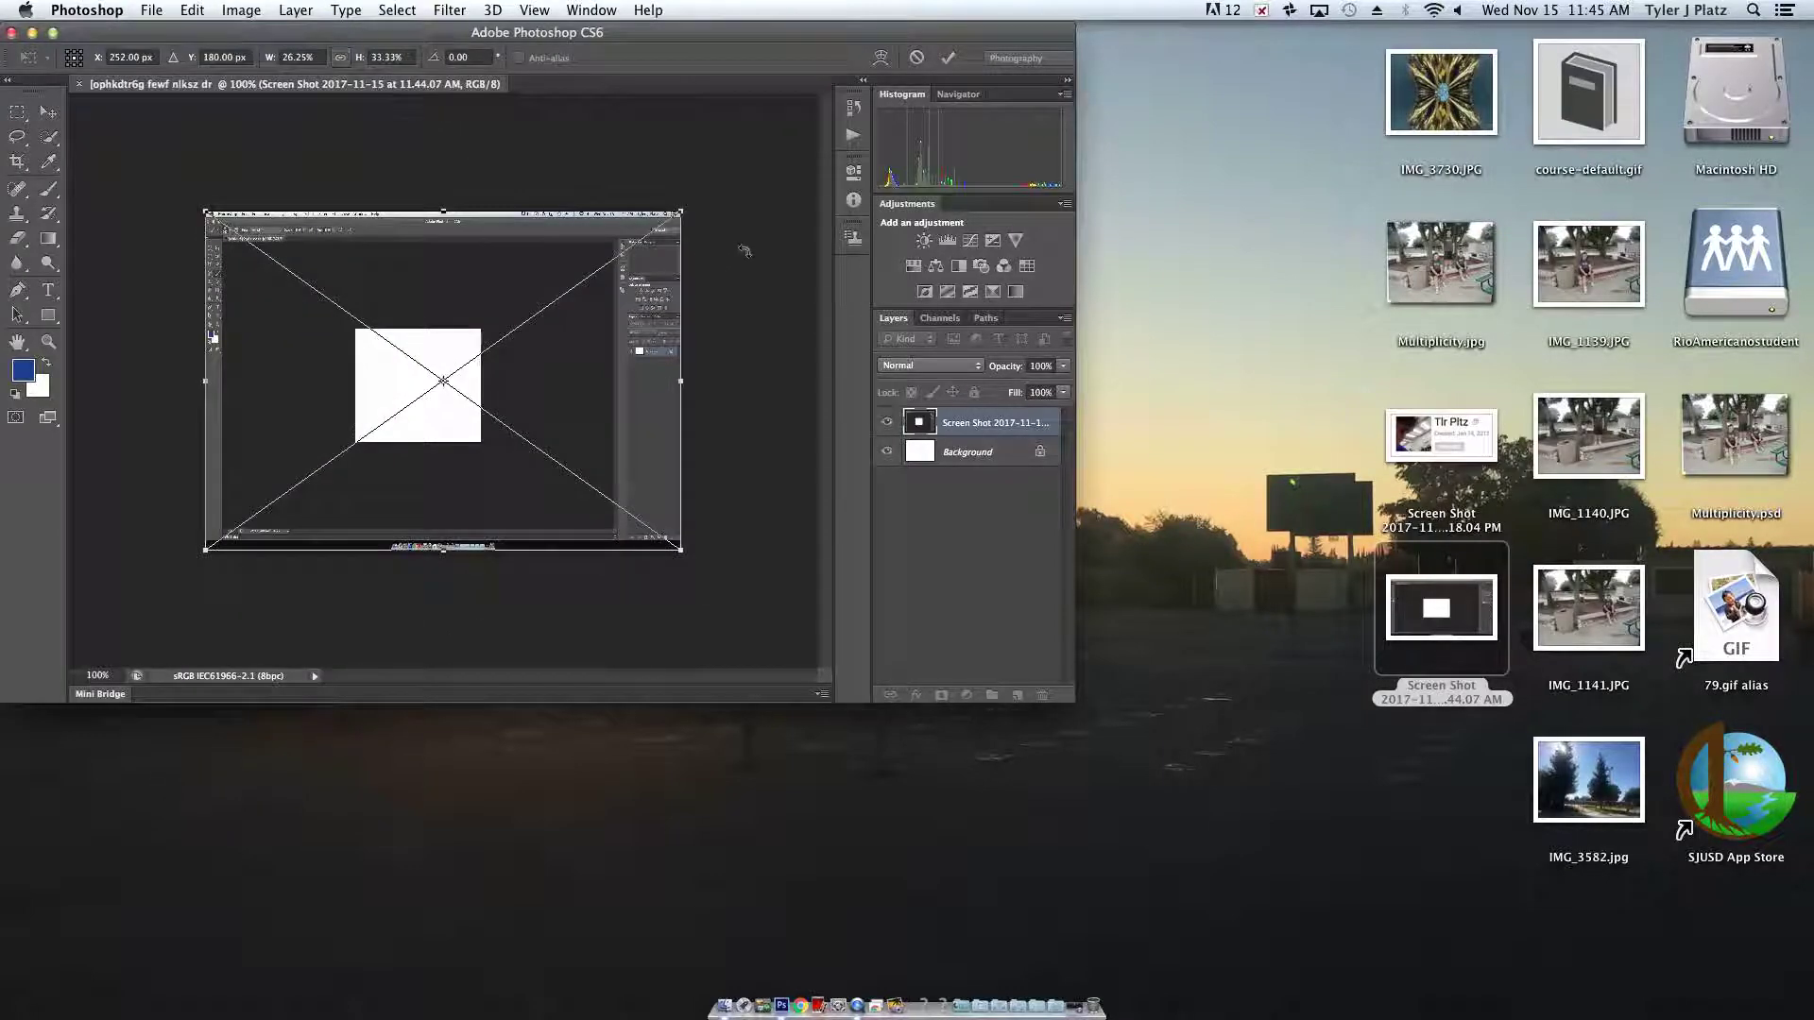
key("b")
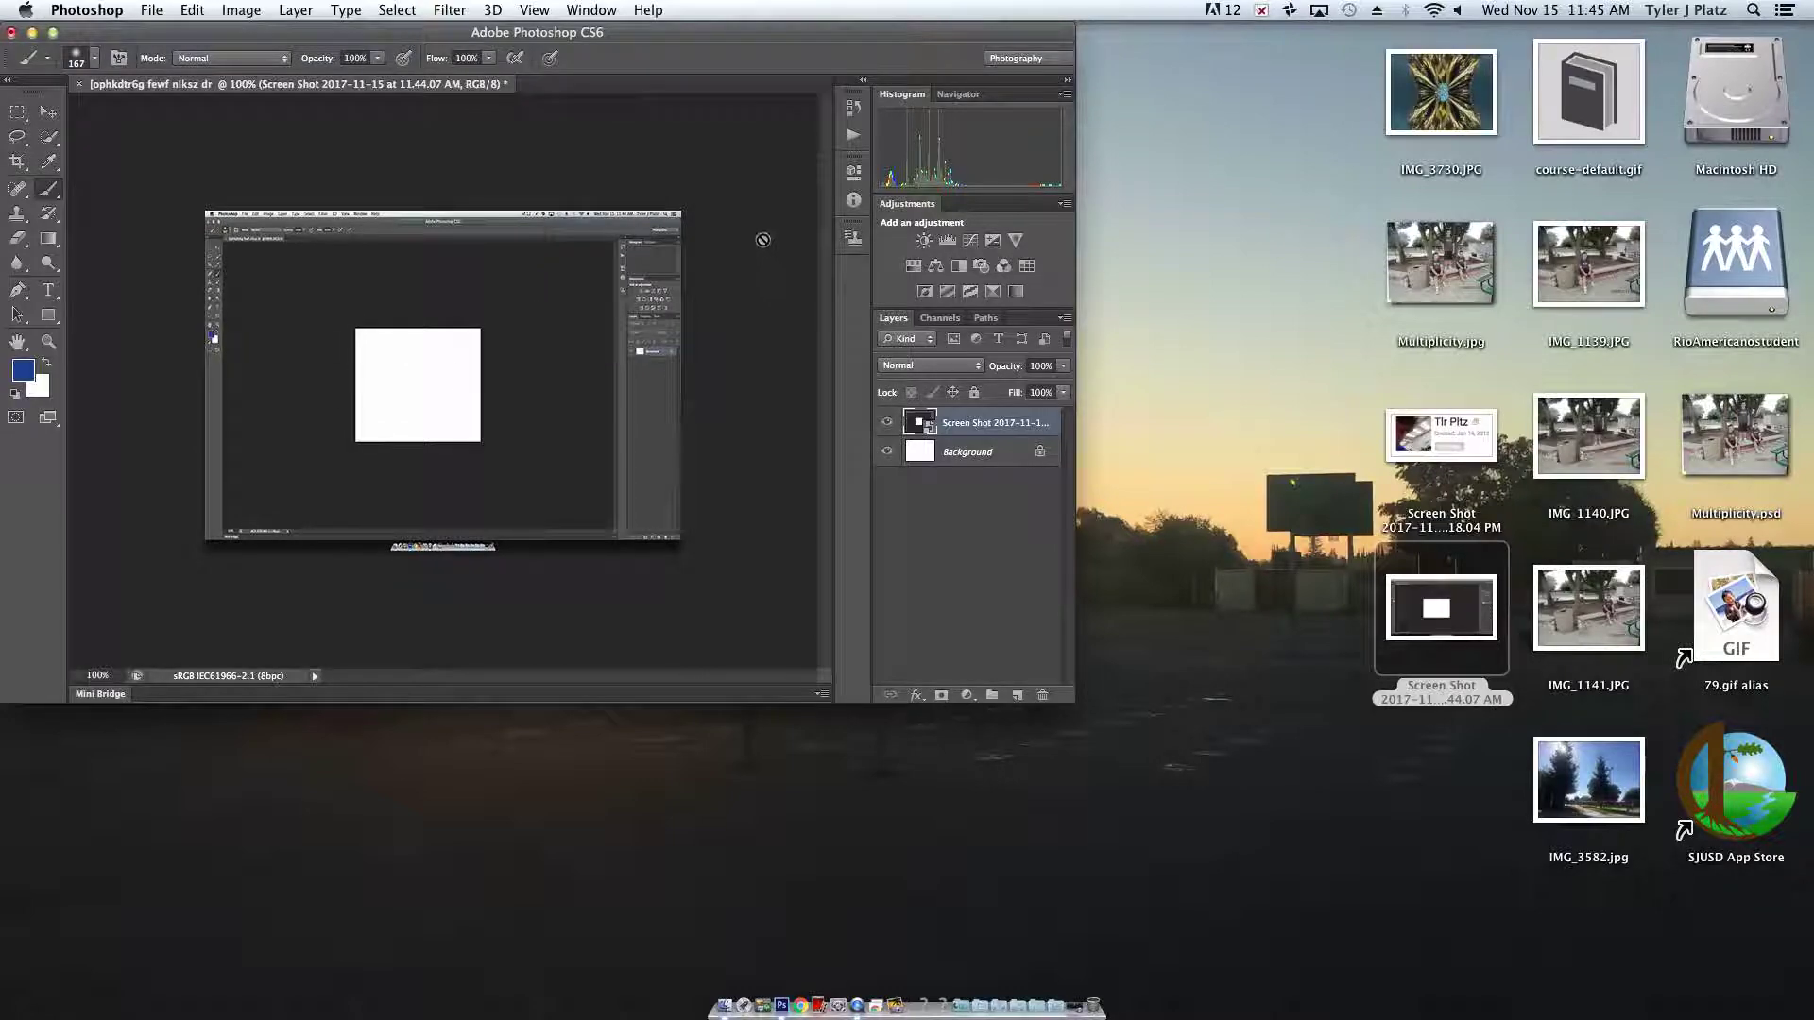
Examine the layer blend modes and the options offered for layers, adjustments and the histogram
left_click(962, 366)
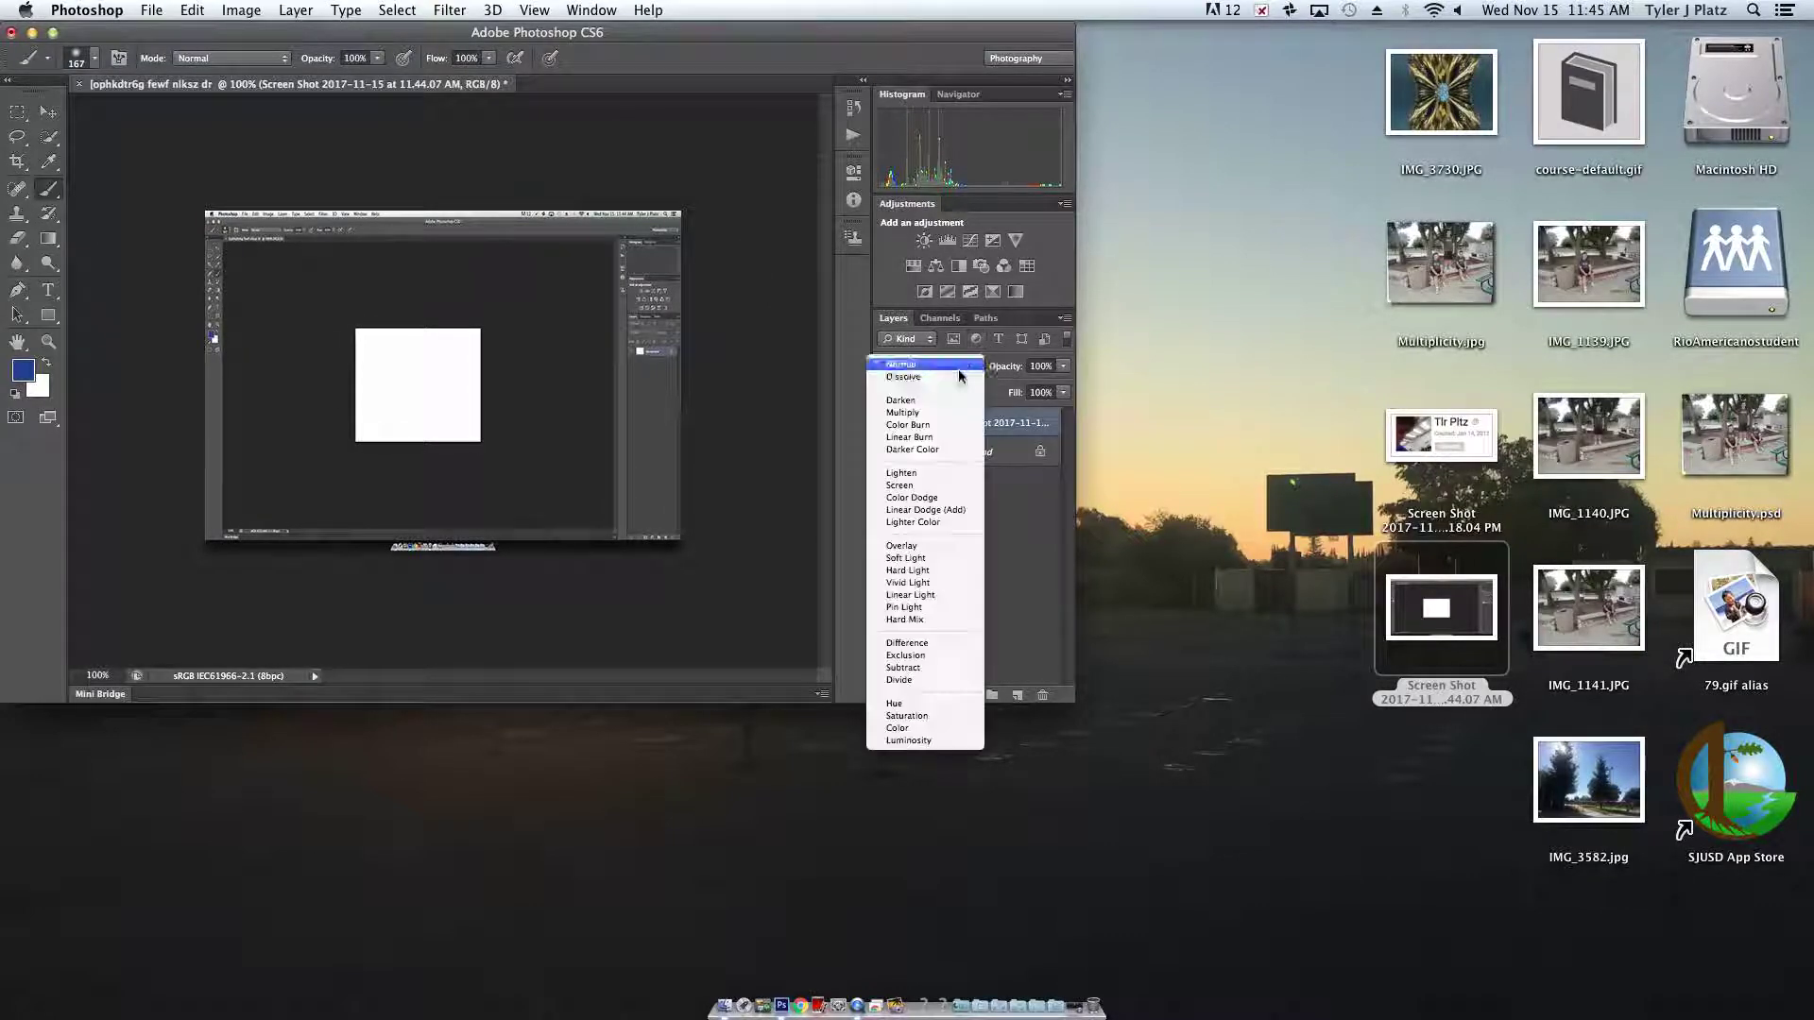
left_click(1011, 365)
left_click(1066, 320)
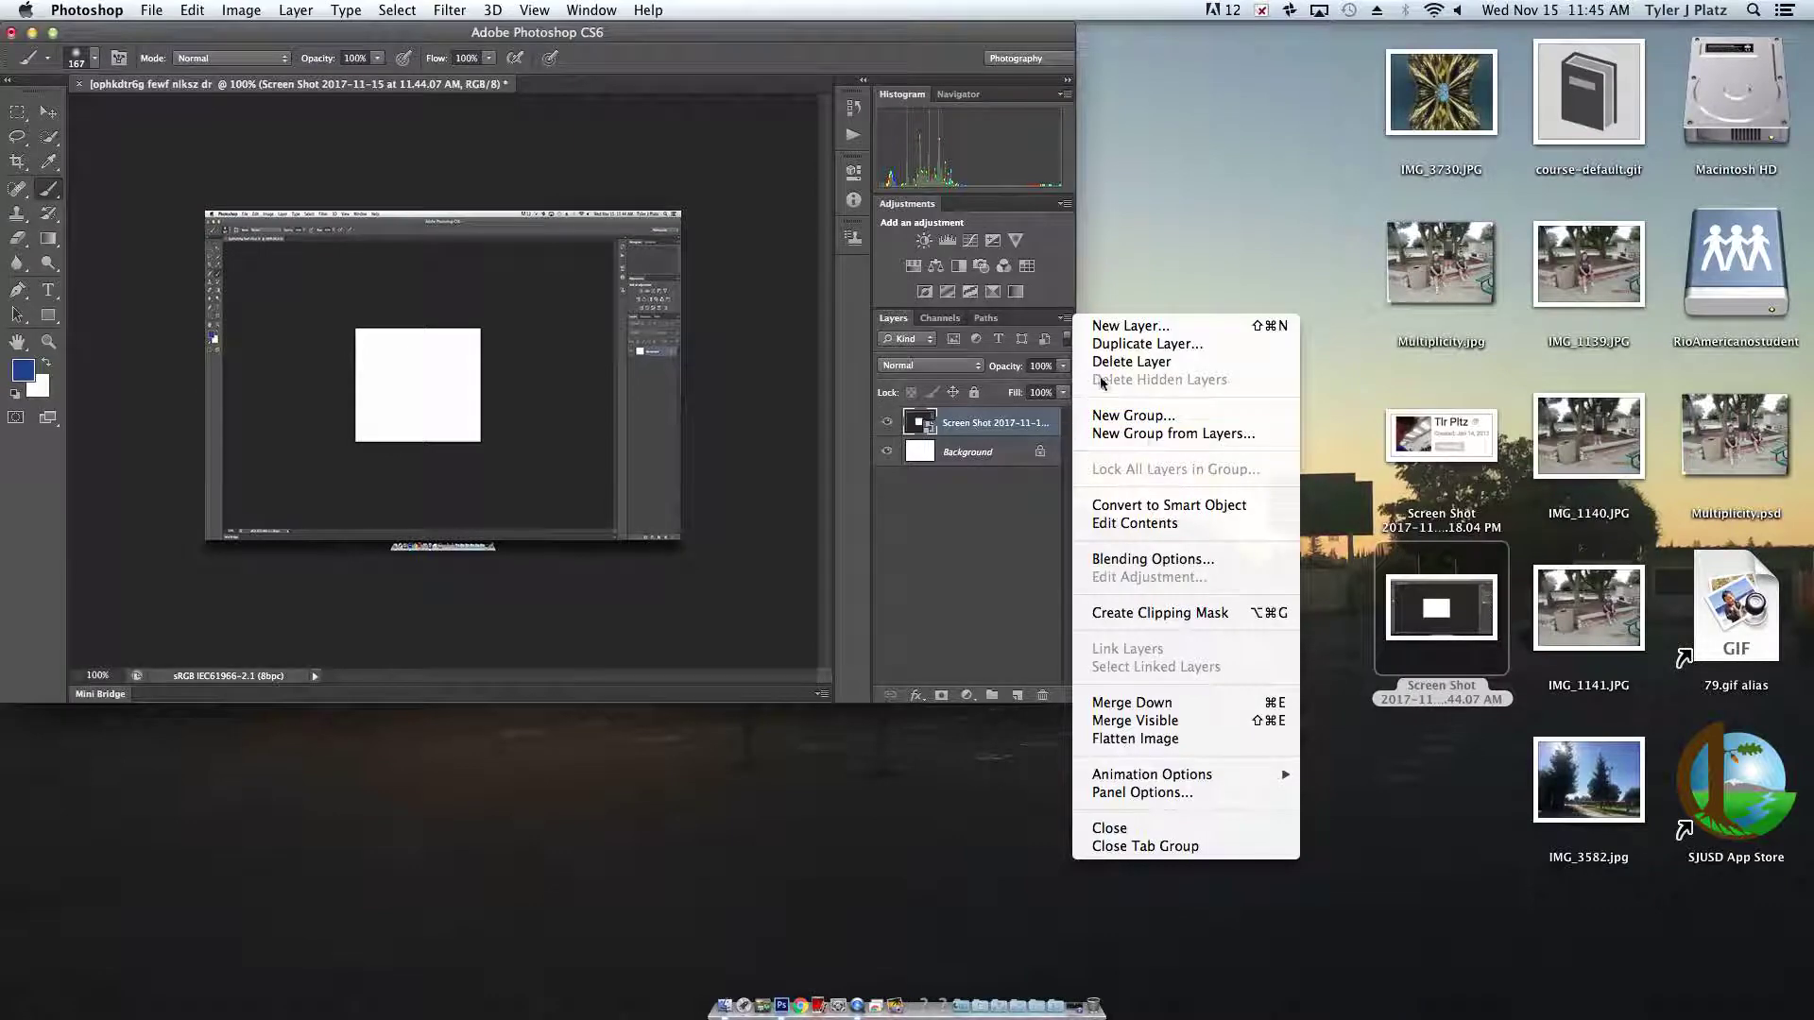
left_click(969, 365)
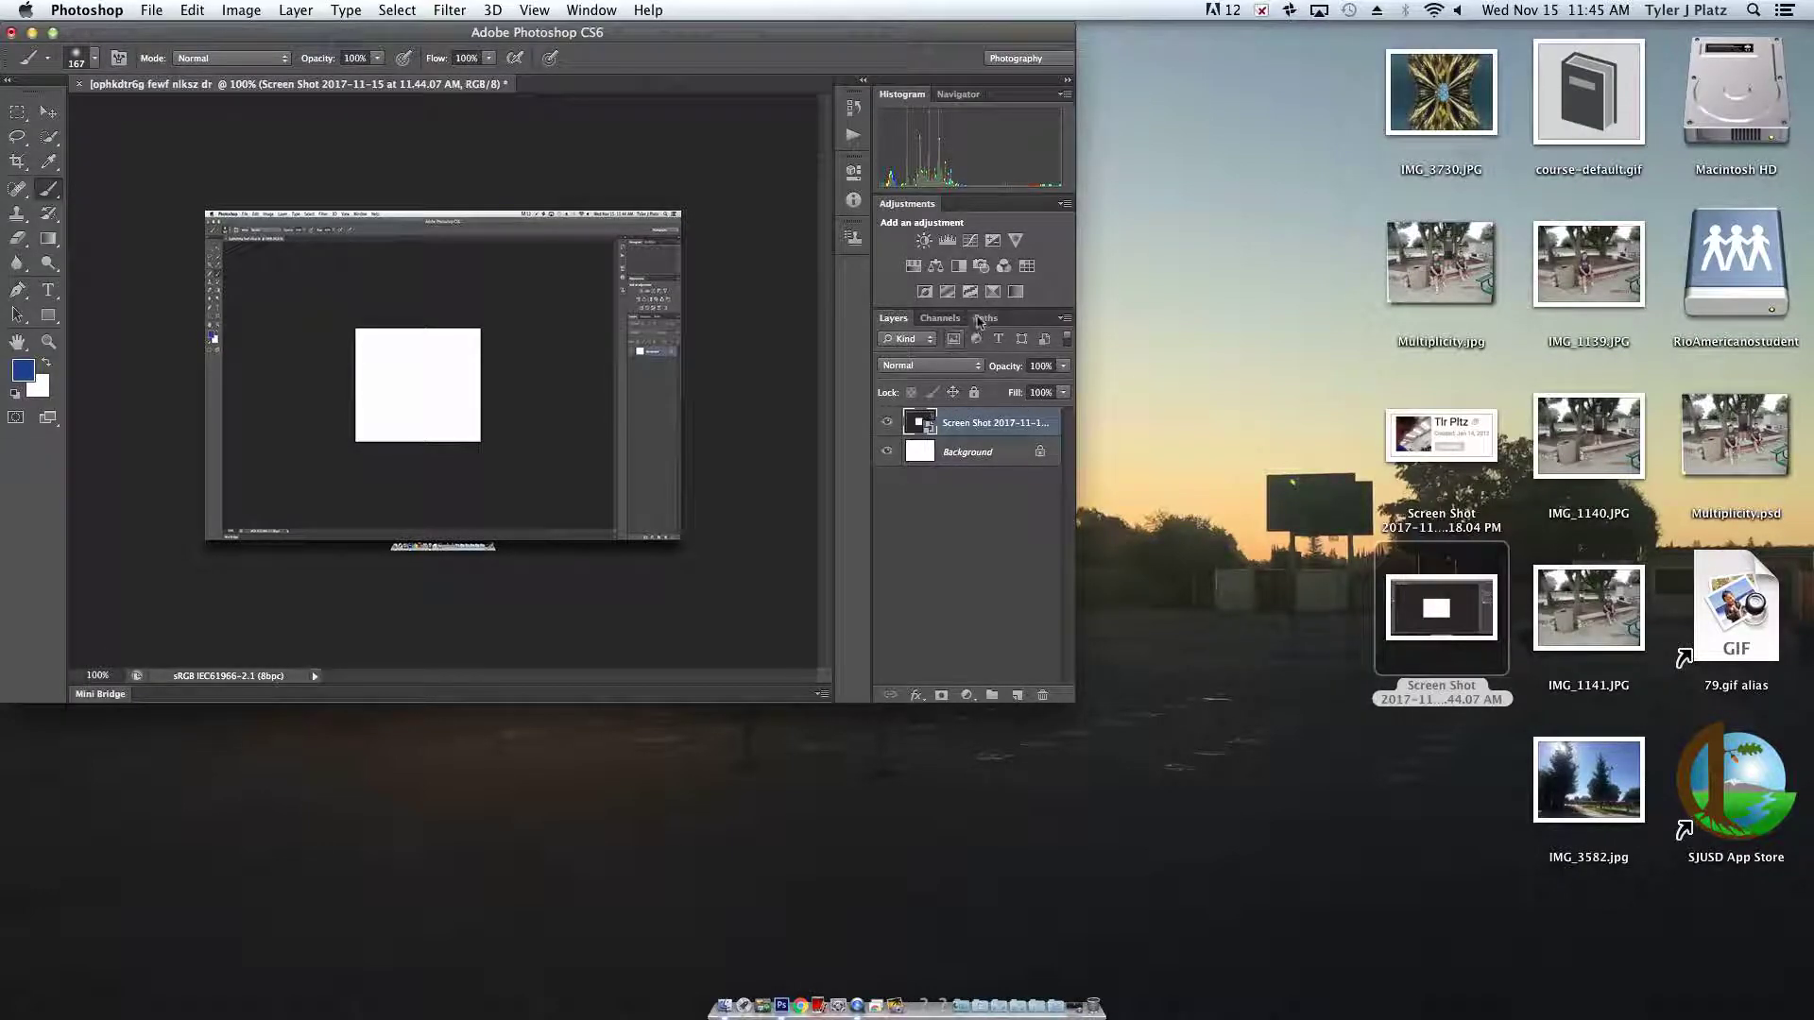
left_click(1064, 204)
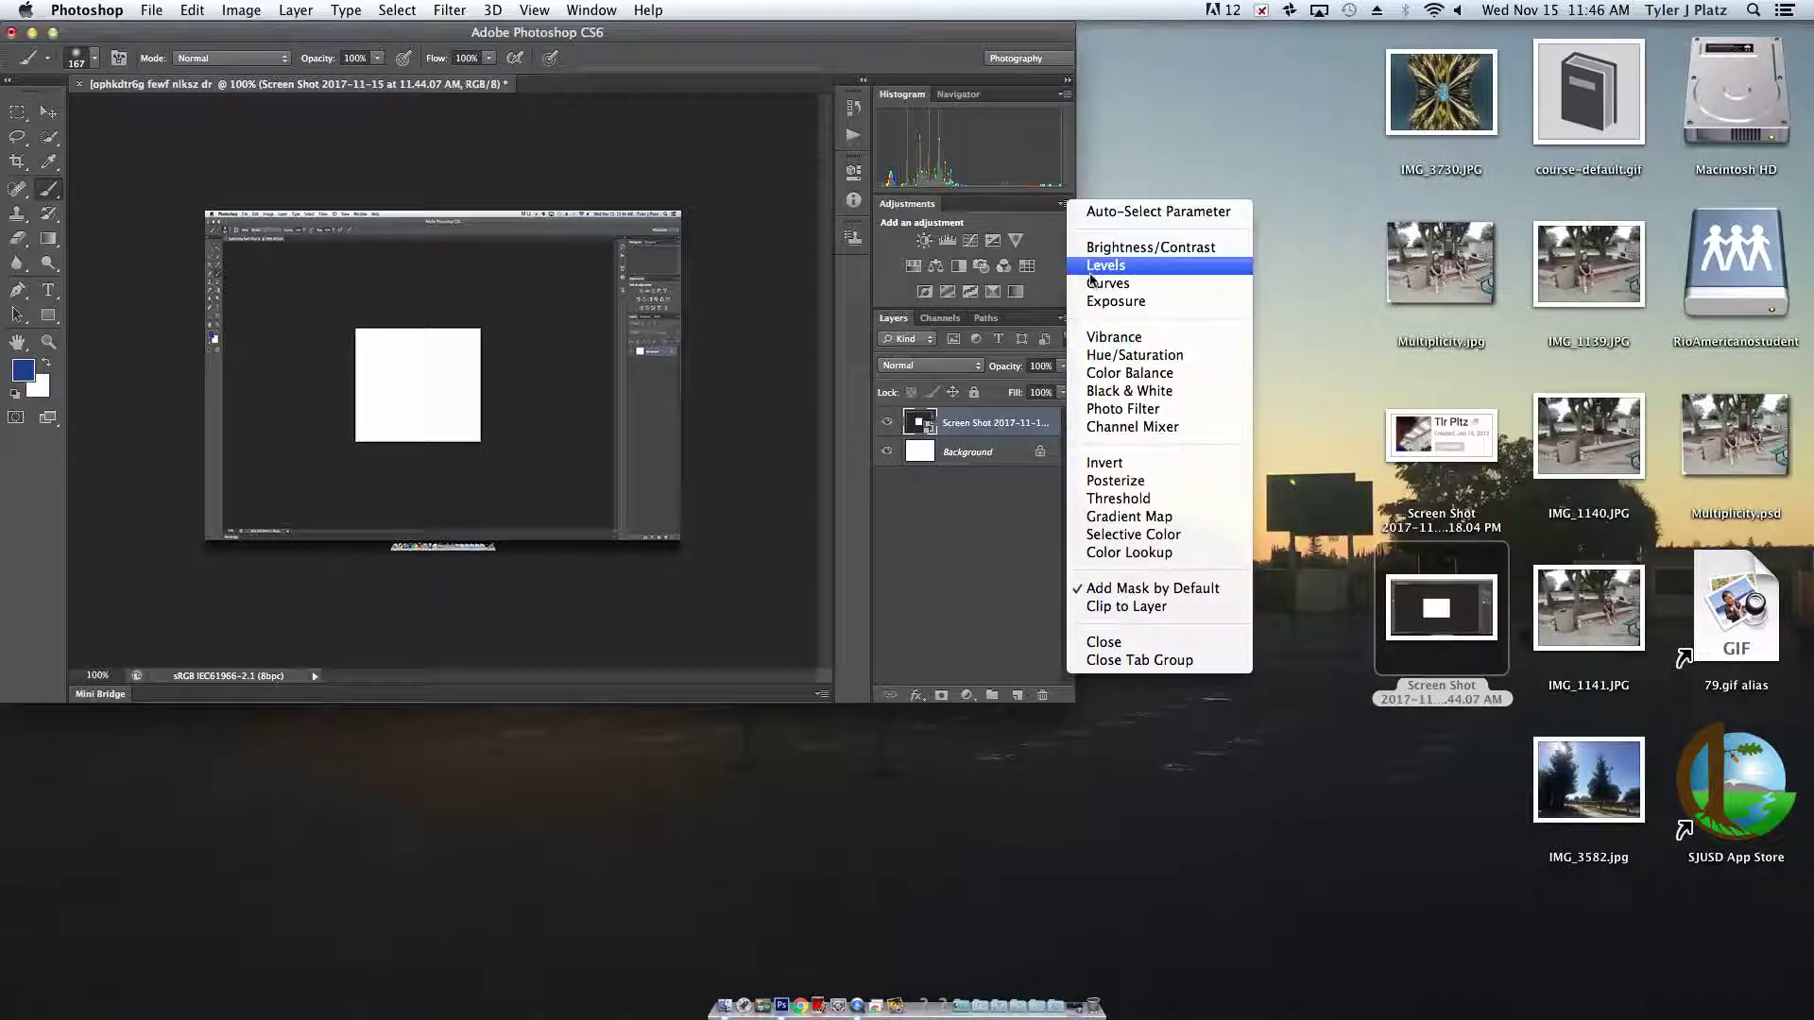
left_click(1037, 225)
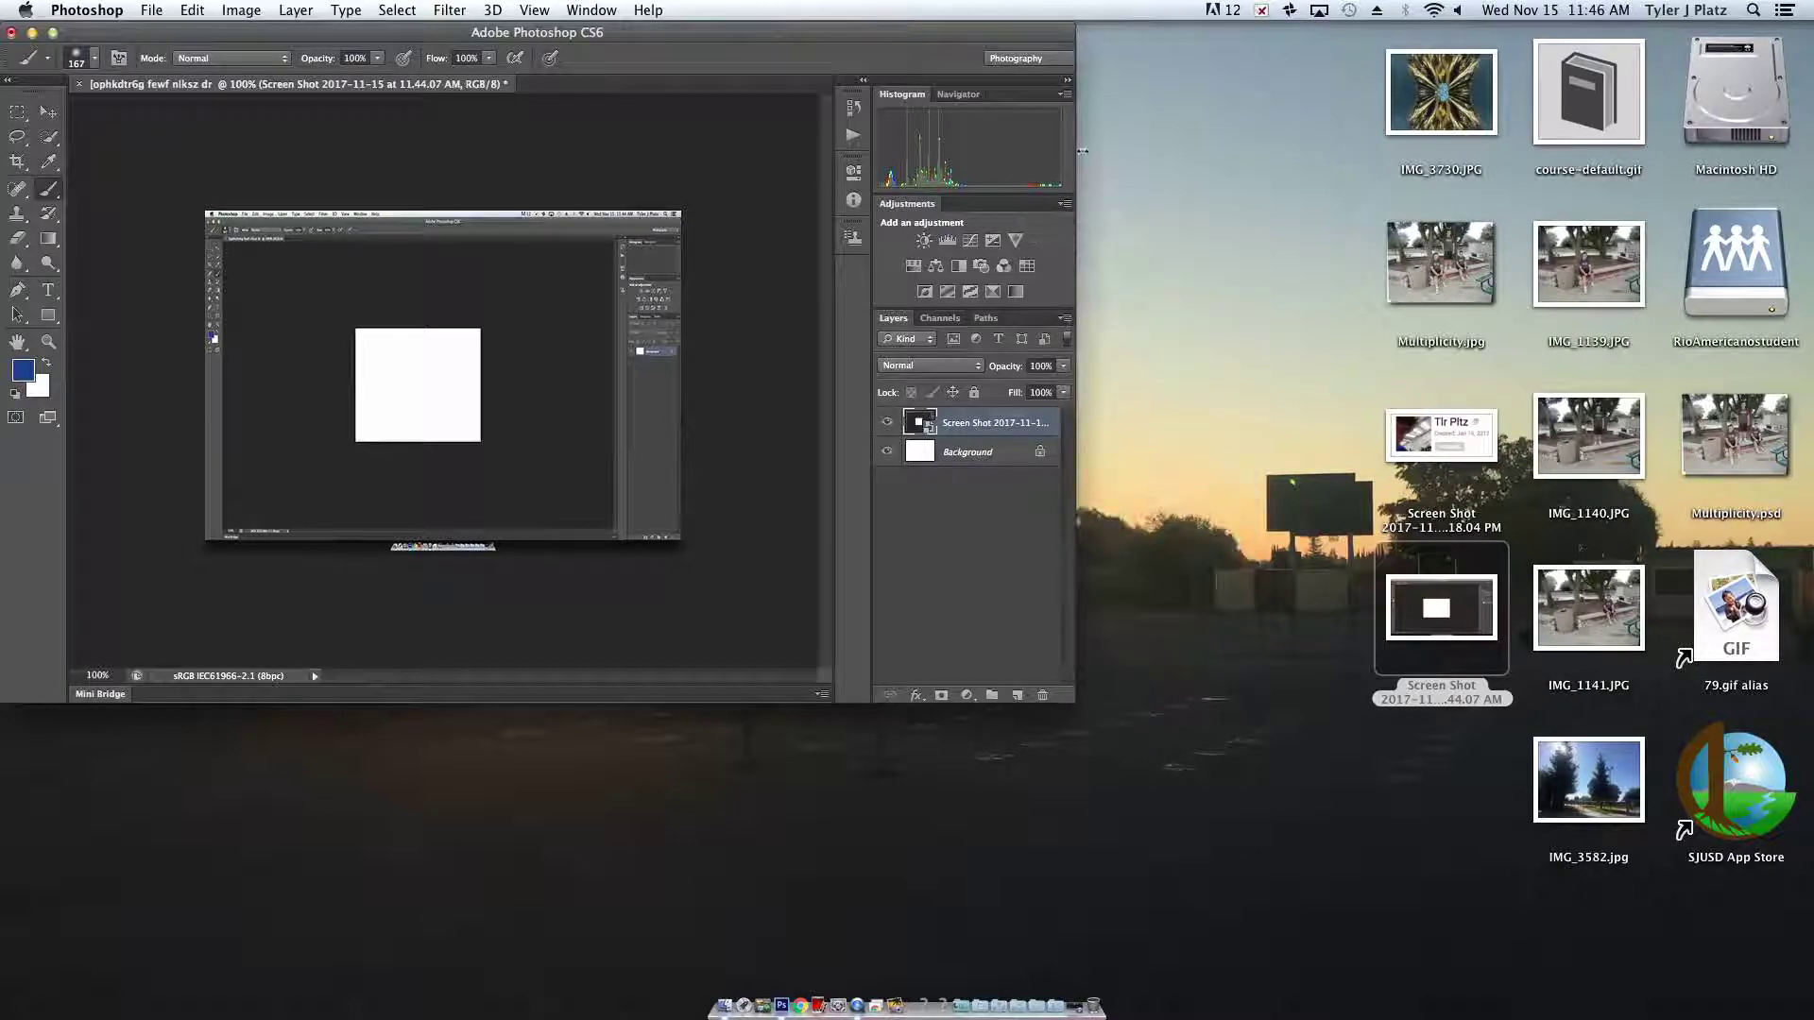
left_click(1066, 96)
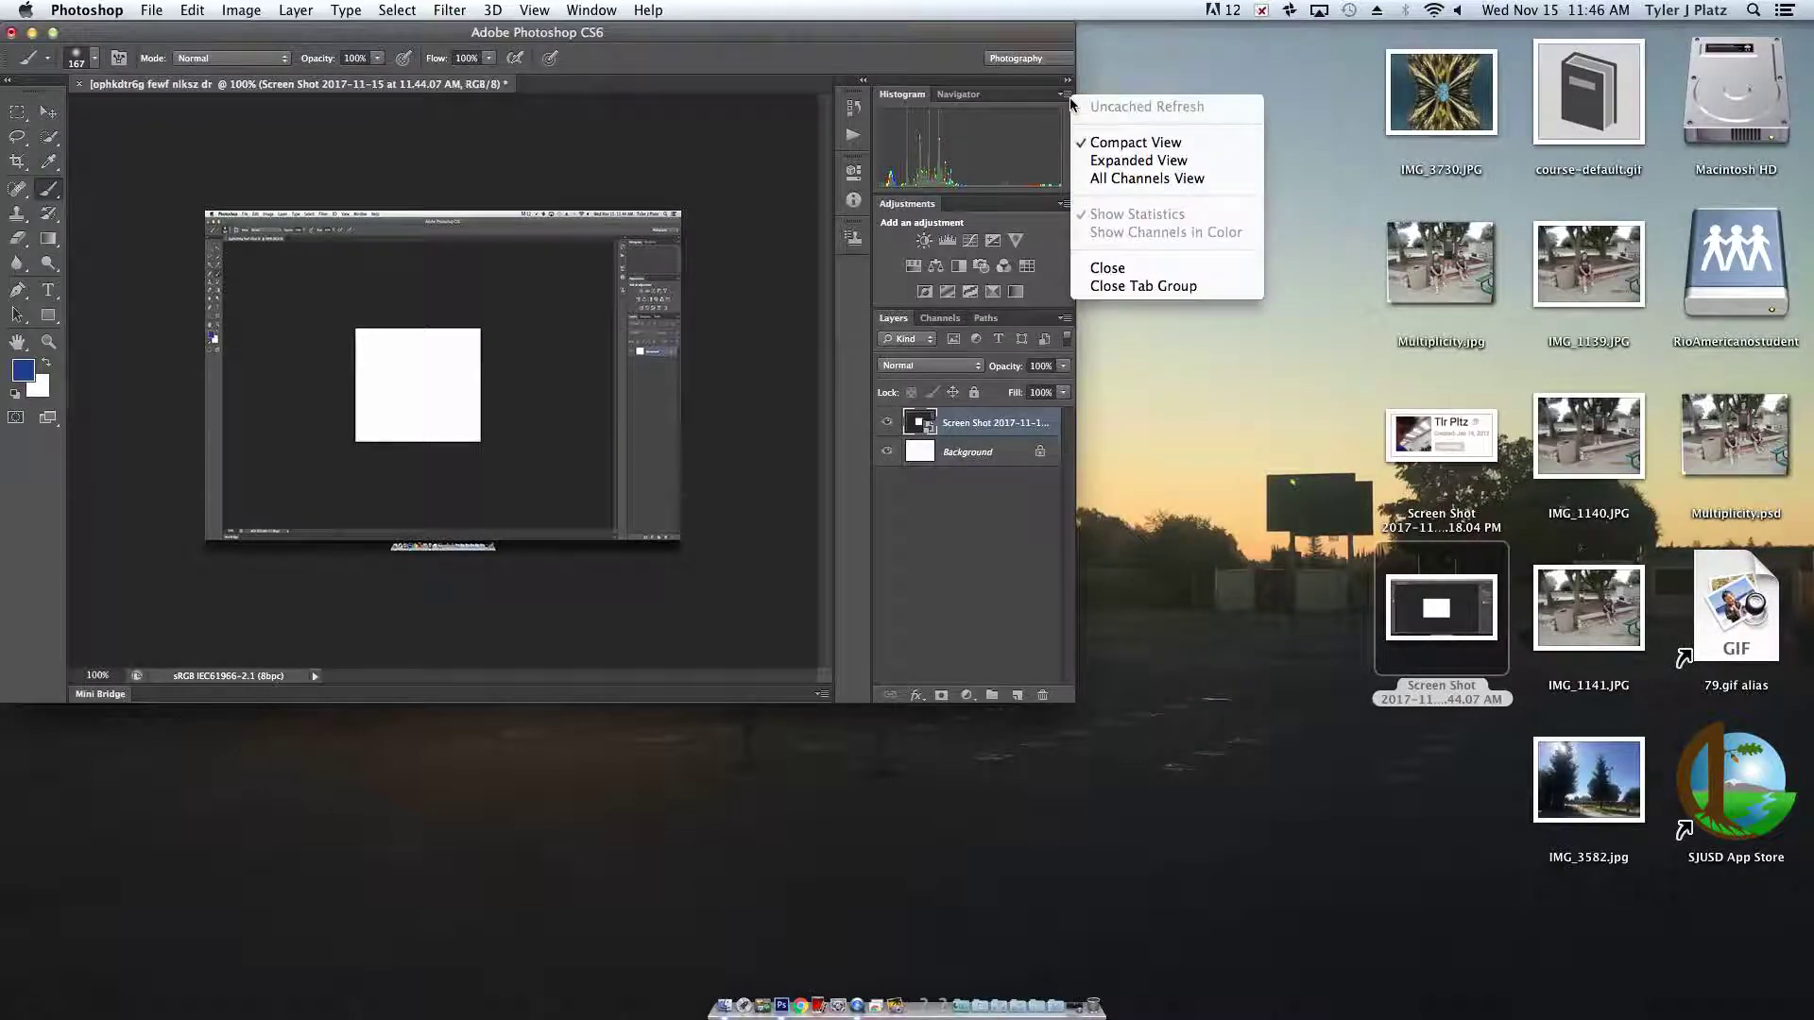
left_click(610, 501)
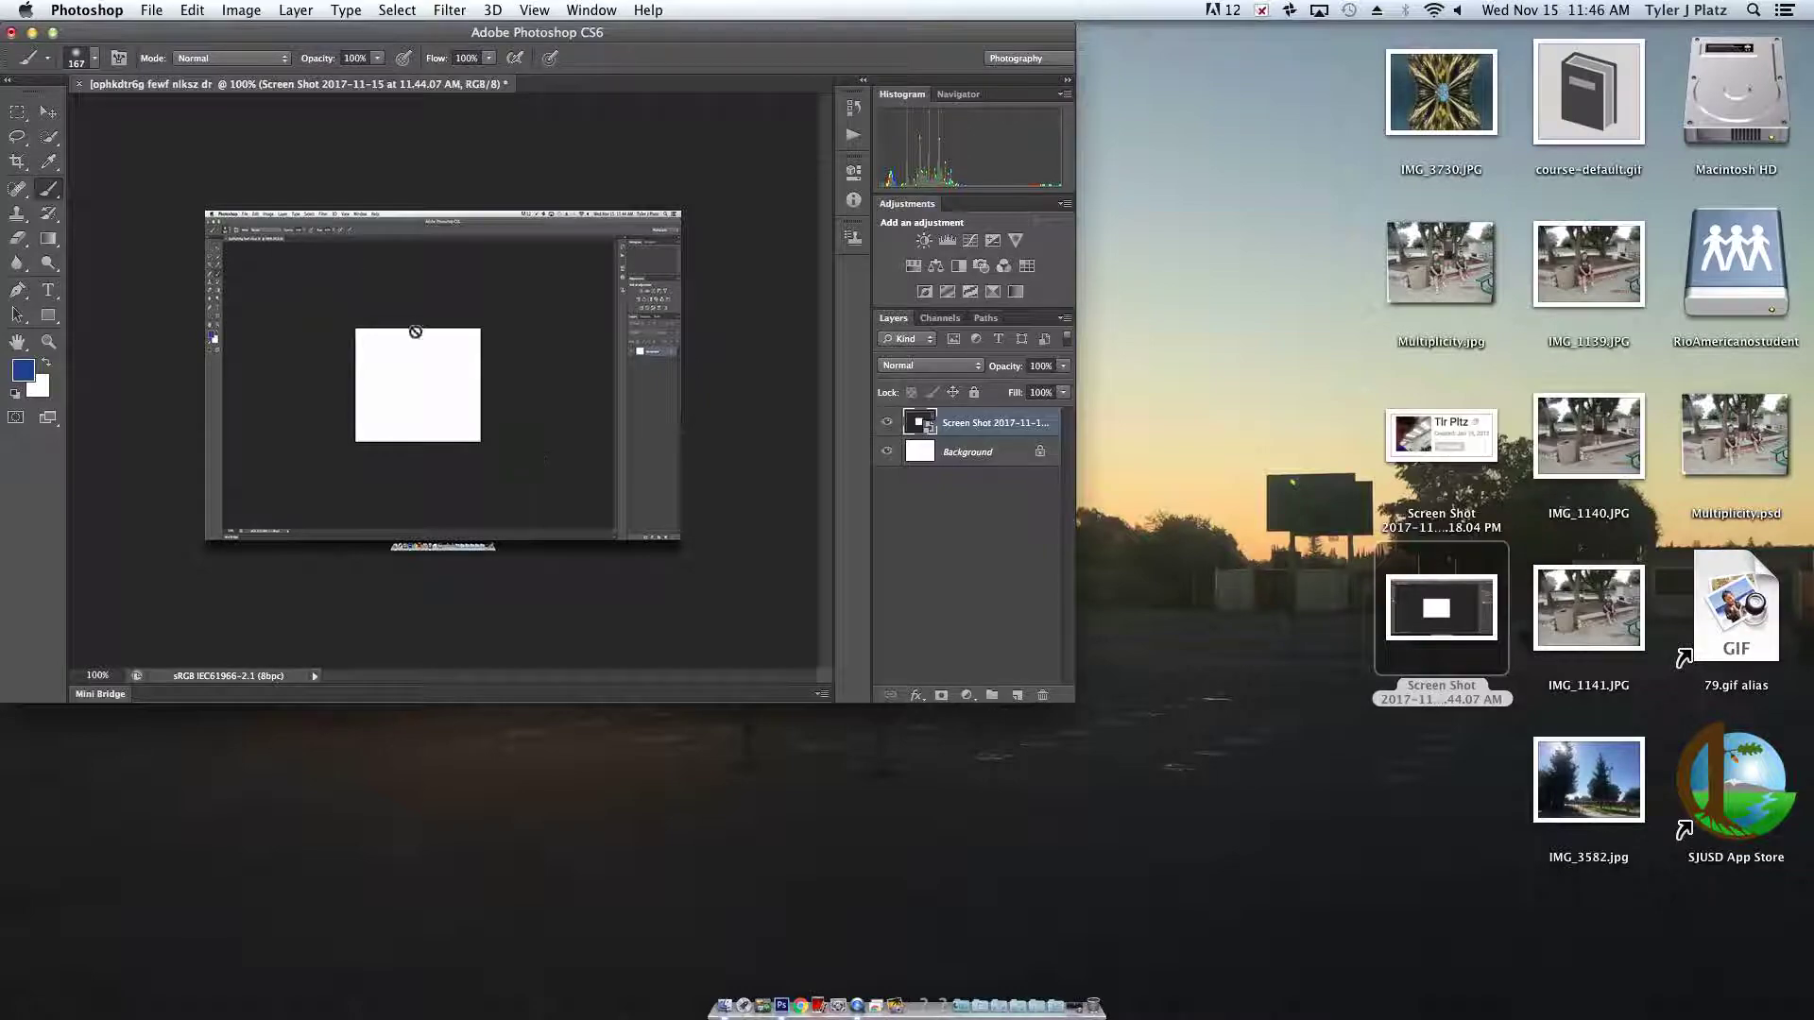
Rasterize the placed screenshot's smart object layer
left_click(151, 9)
mouse_move(236, 10)
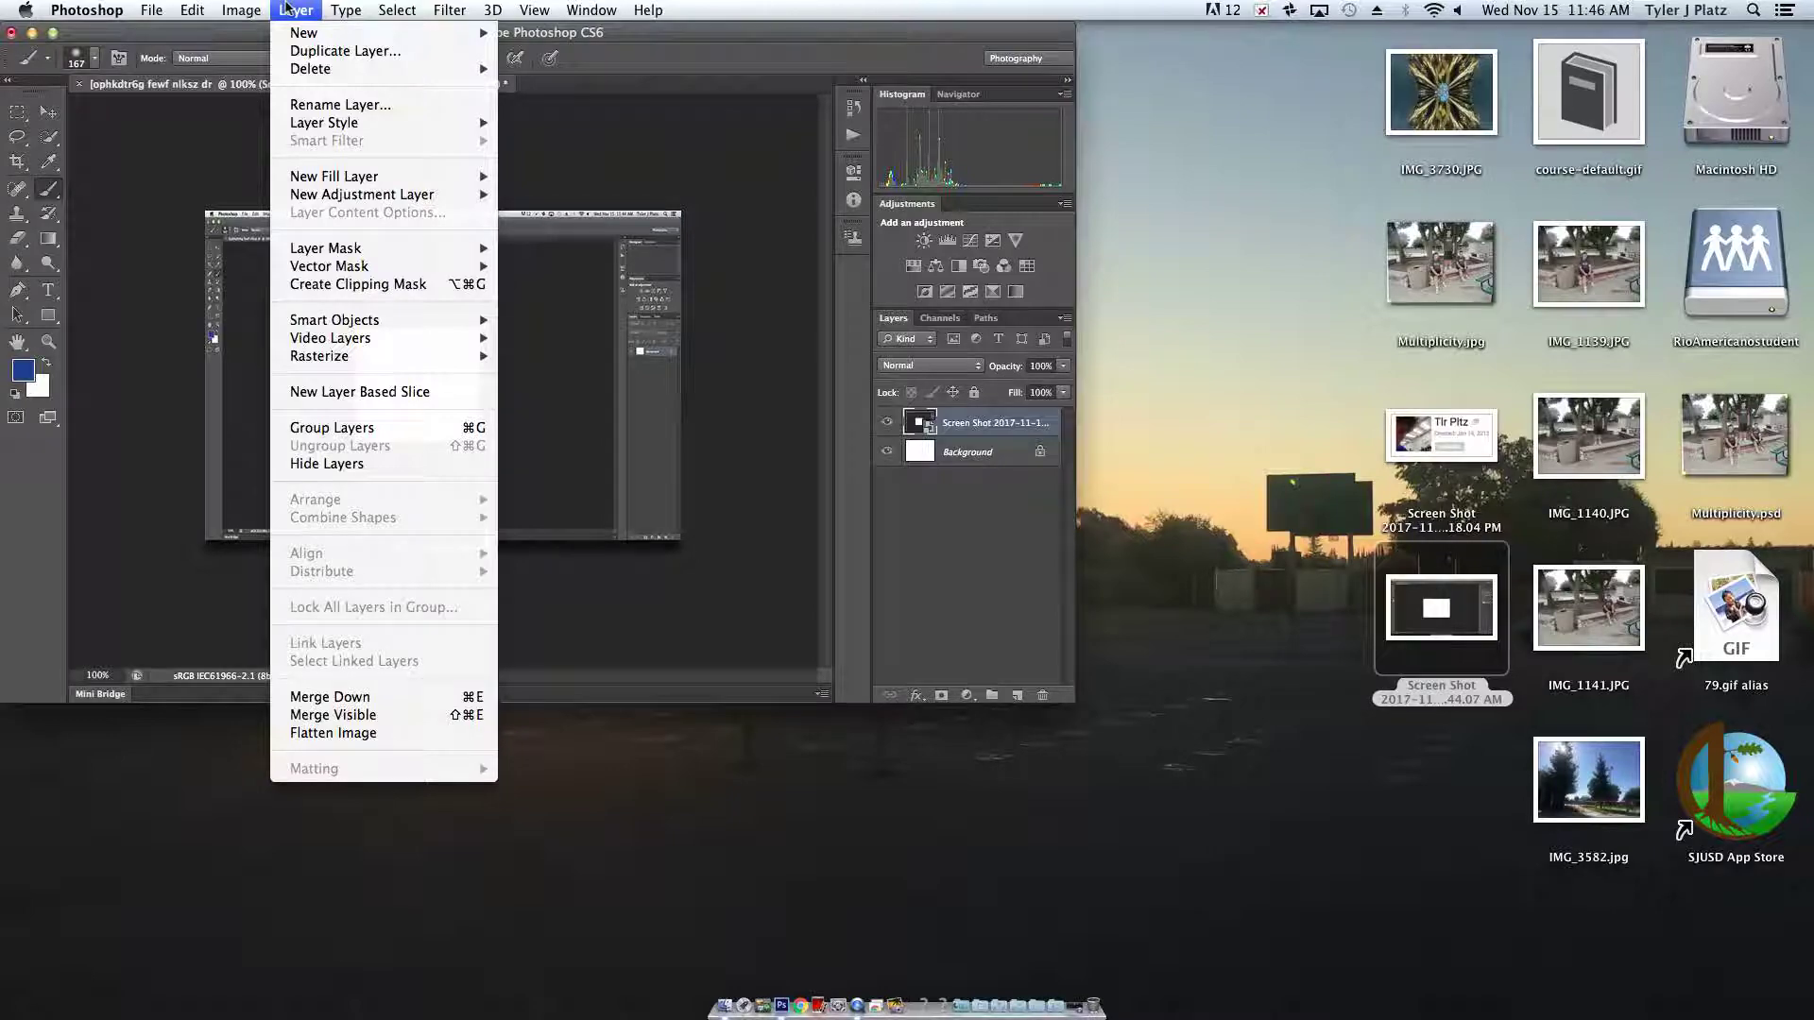
mouse_move(355, 363)
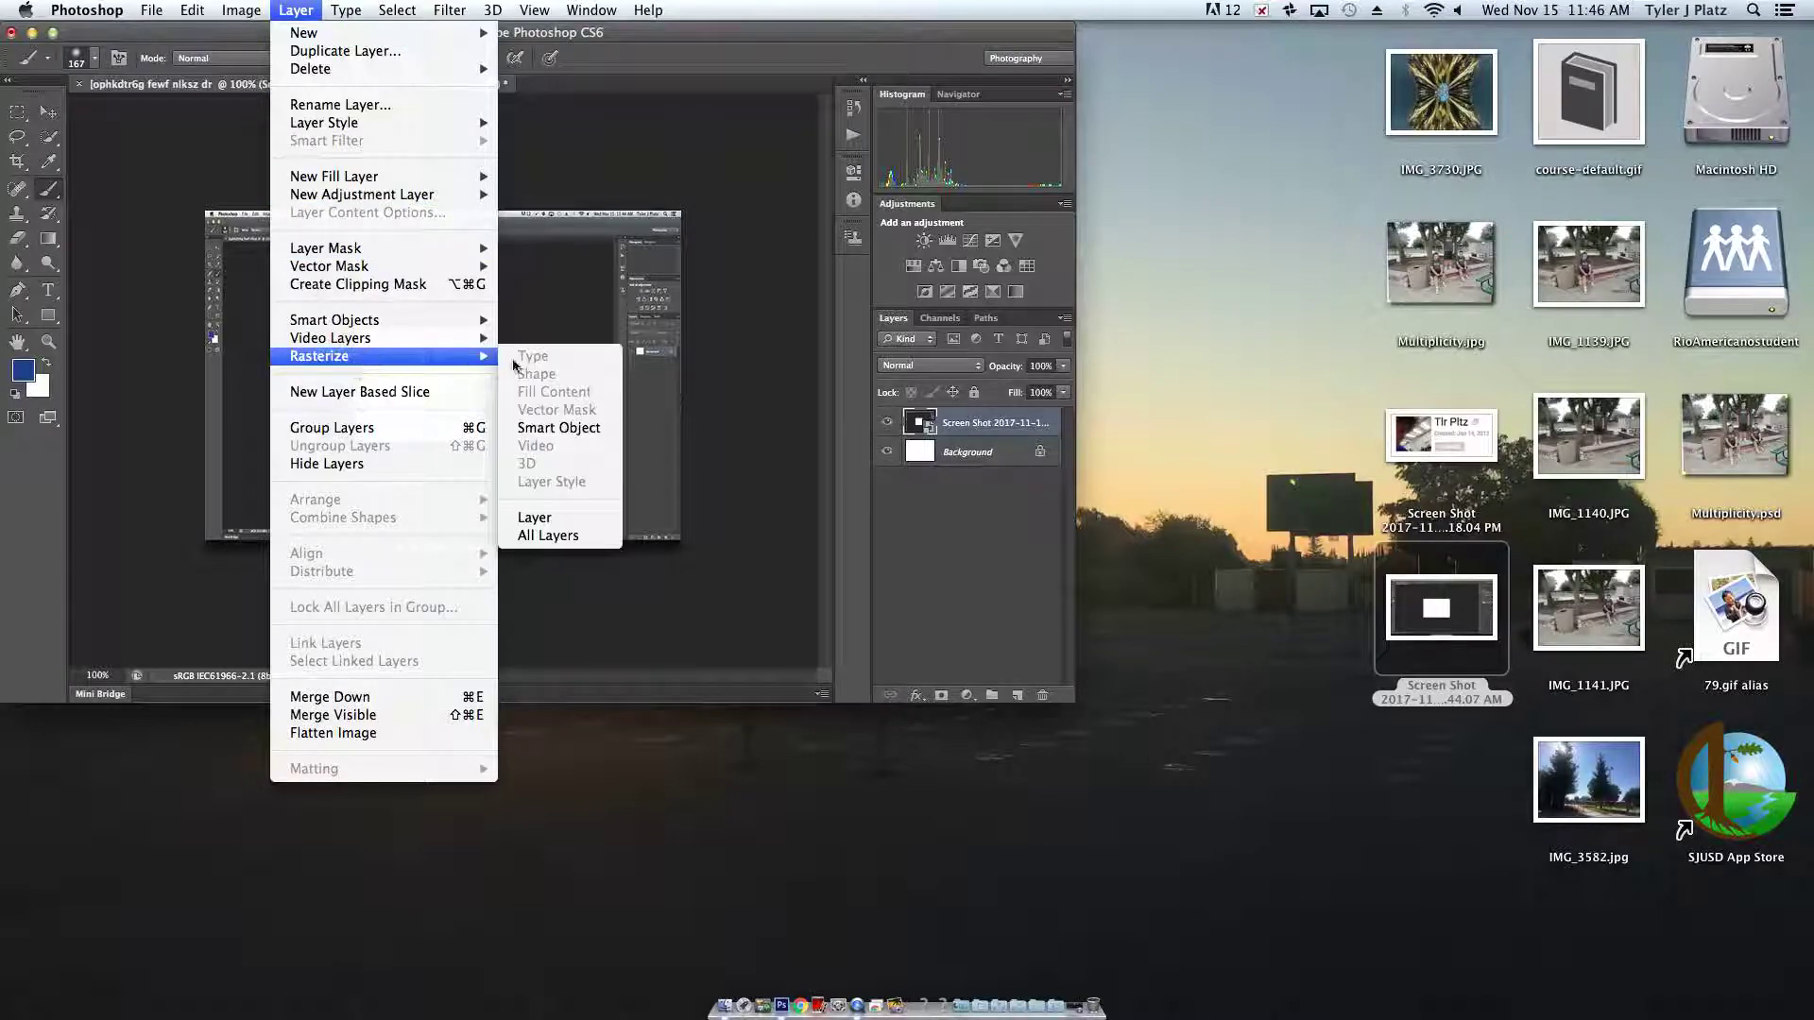
left_click(559, 428)
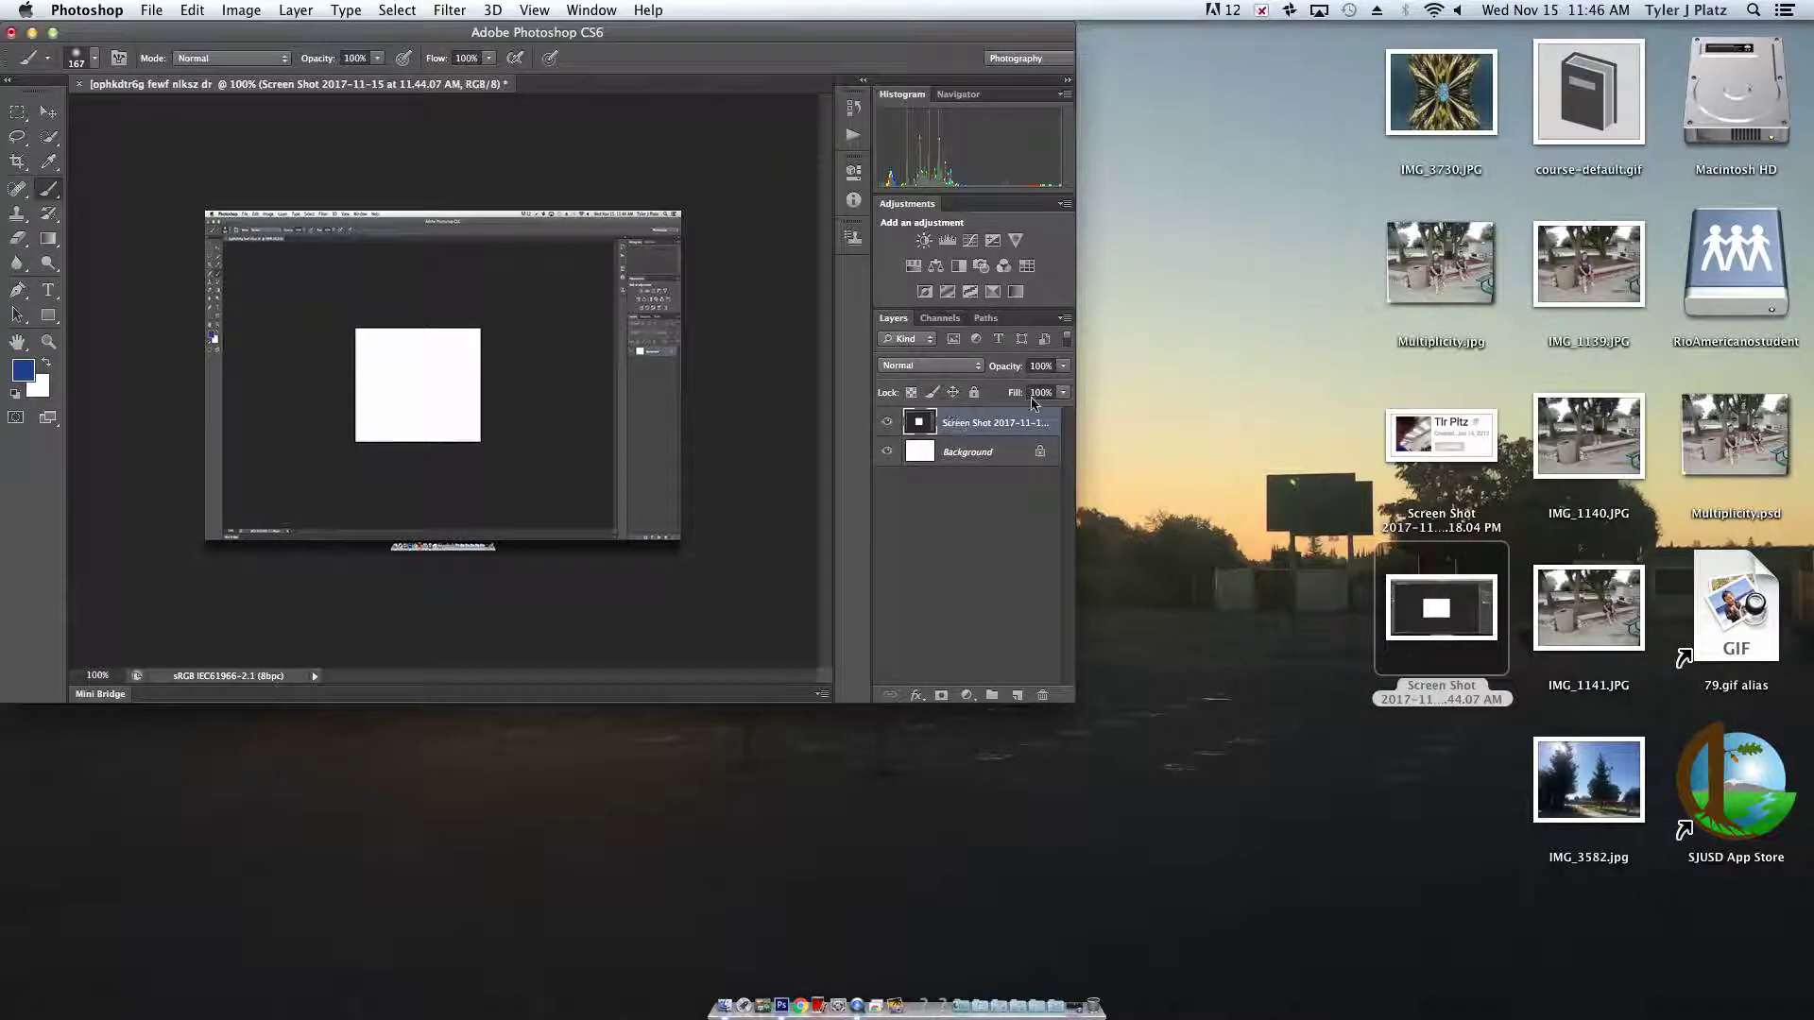
Convert the rasterized screenshot layer to a smart object
left_click(299, 11)
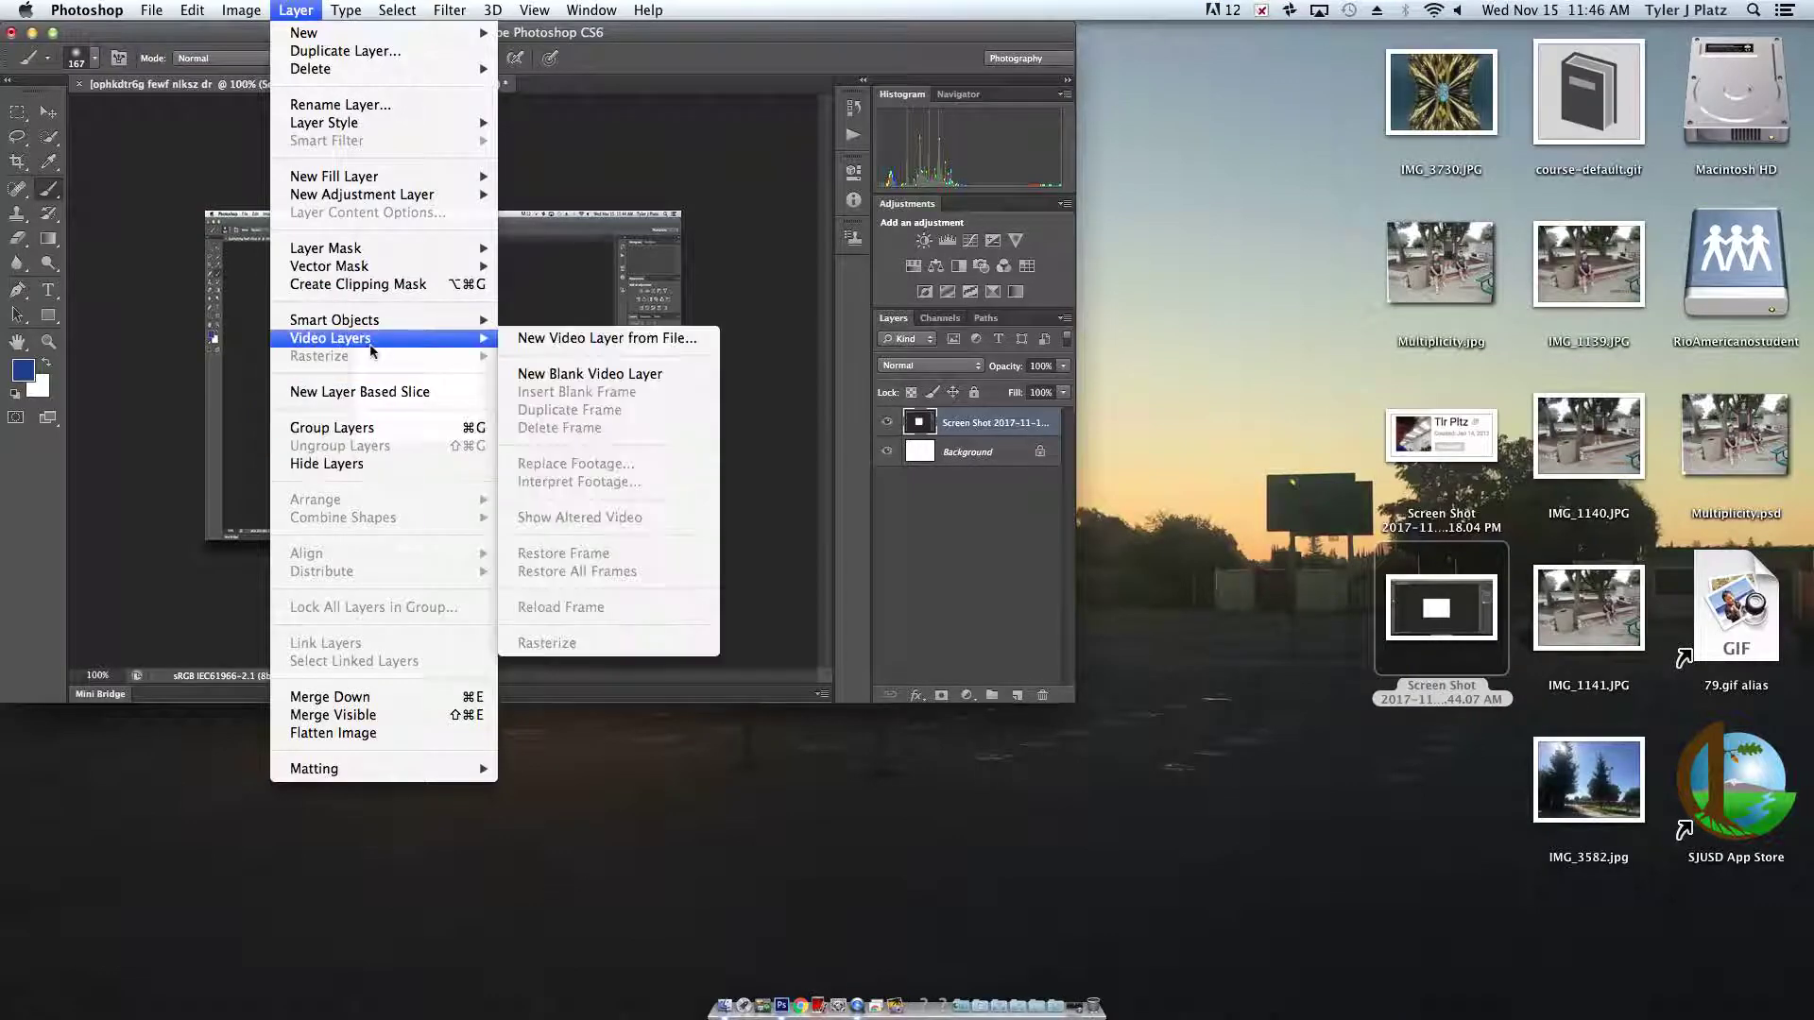
mouse_move(378, 326)
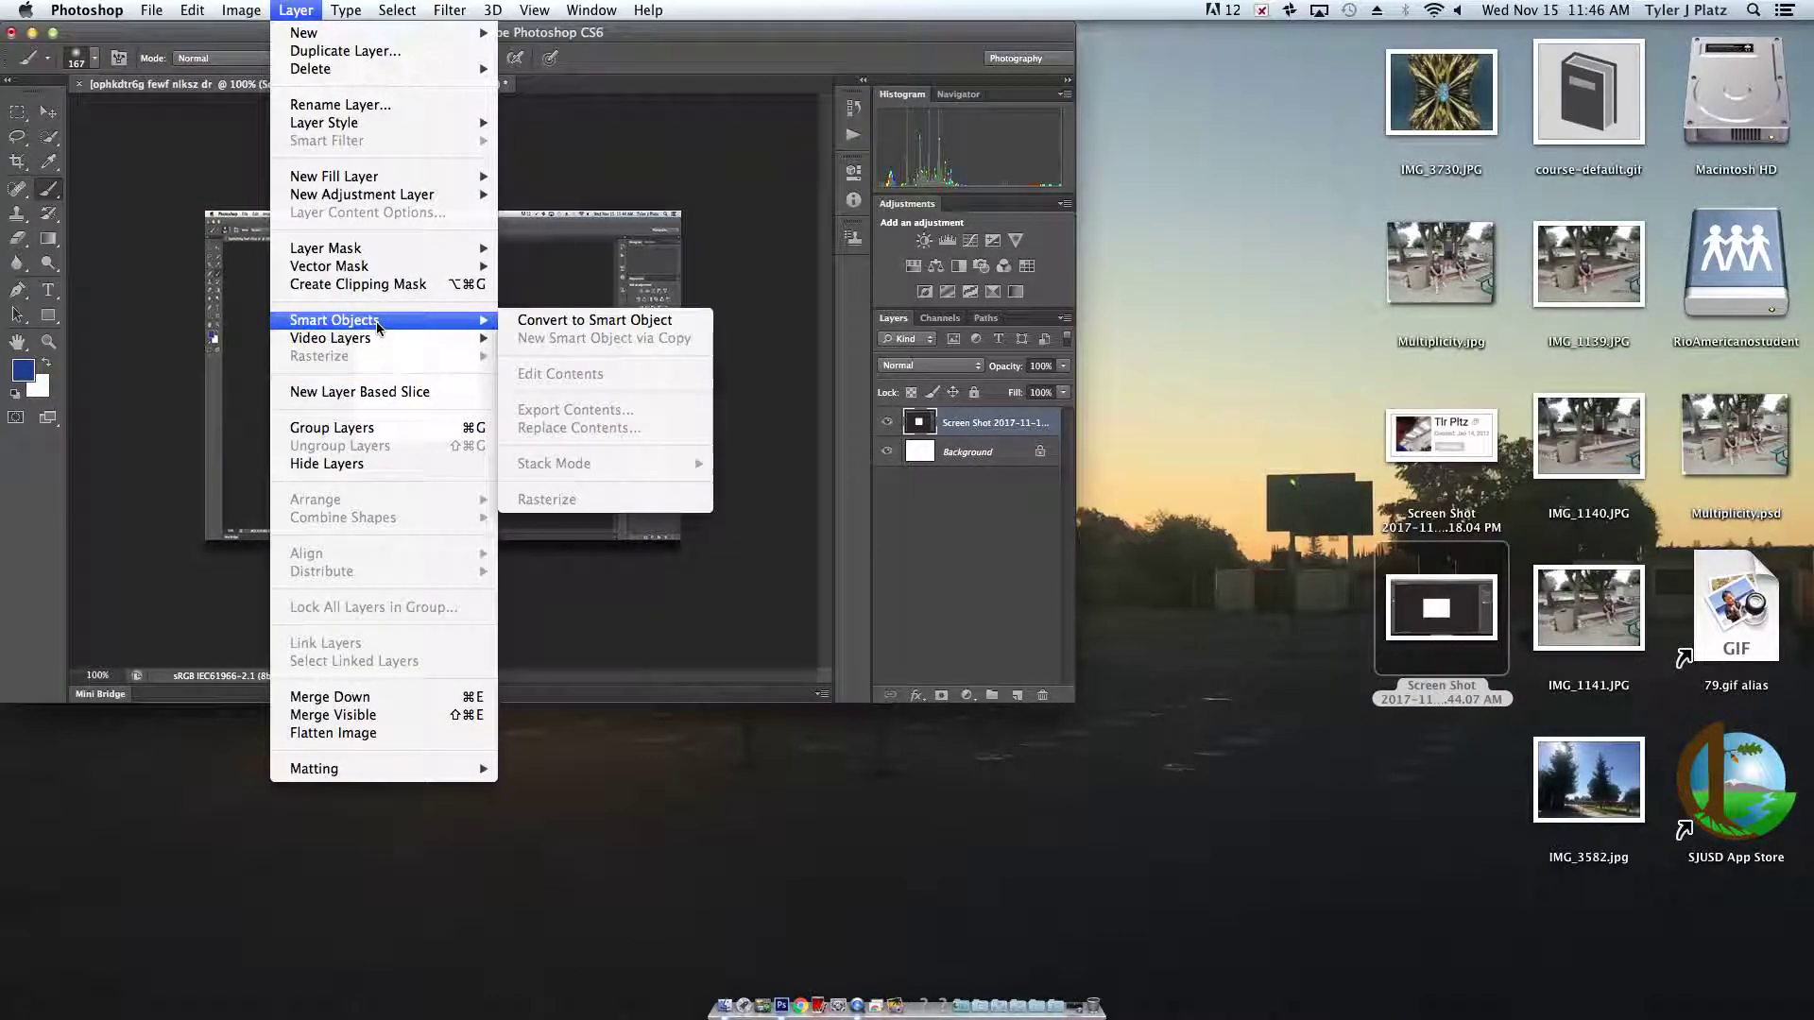
left_click(590, 322)
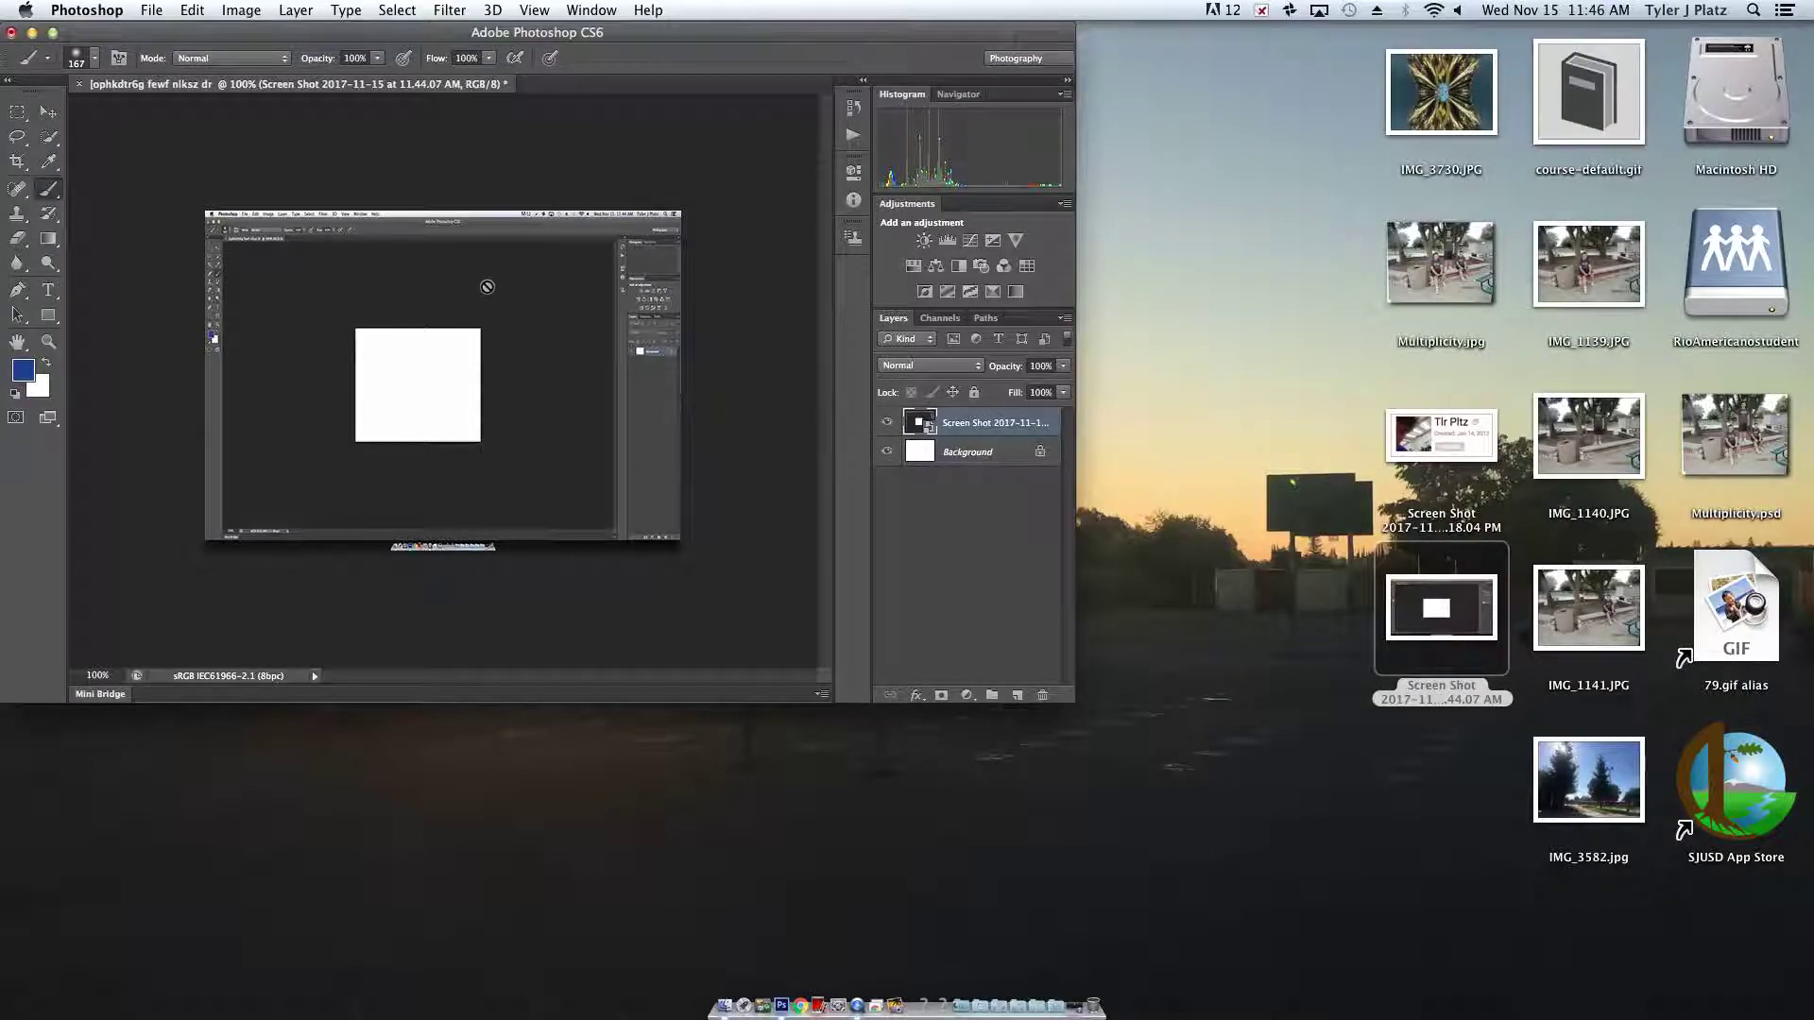
Try to paint on the smart object screenshot with the Brush tool and accept rasterizing it
left_click_drag(445, 40, 504, 58)
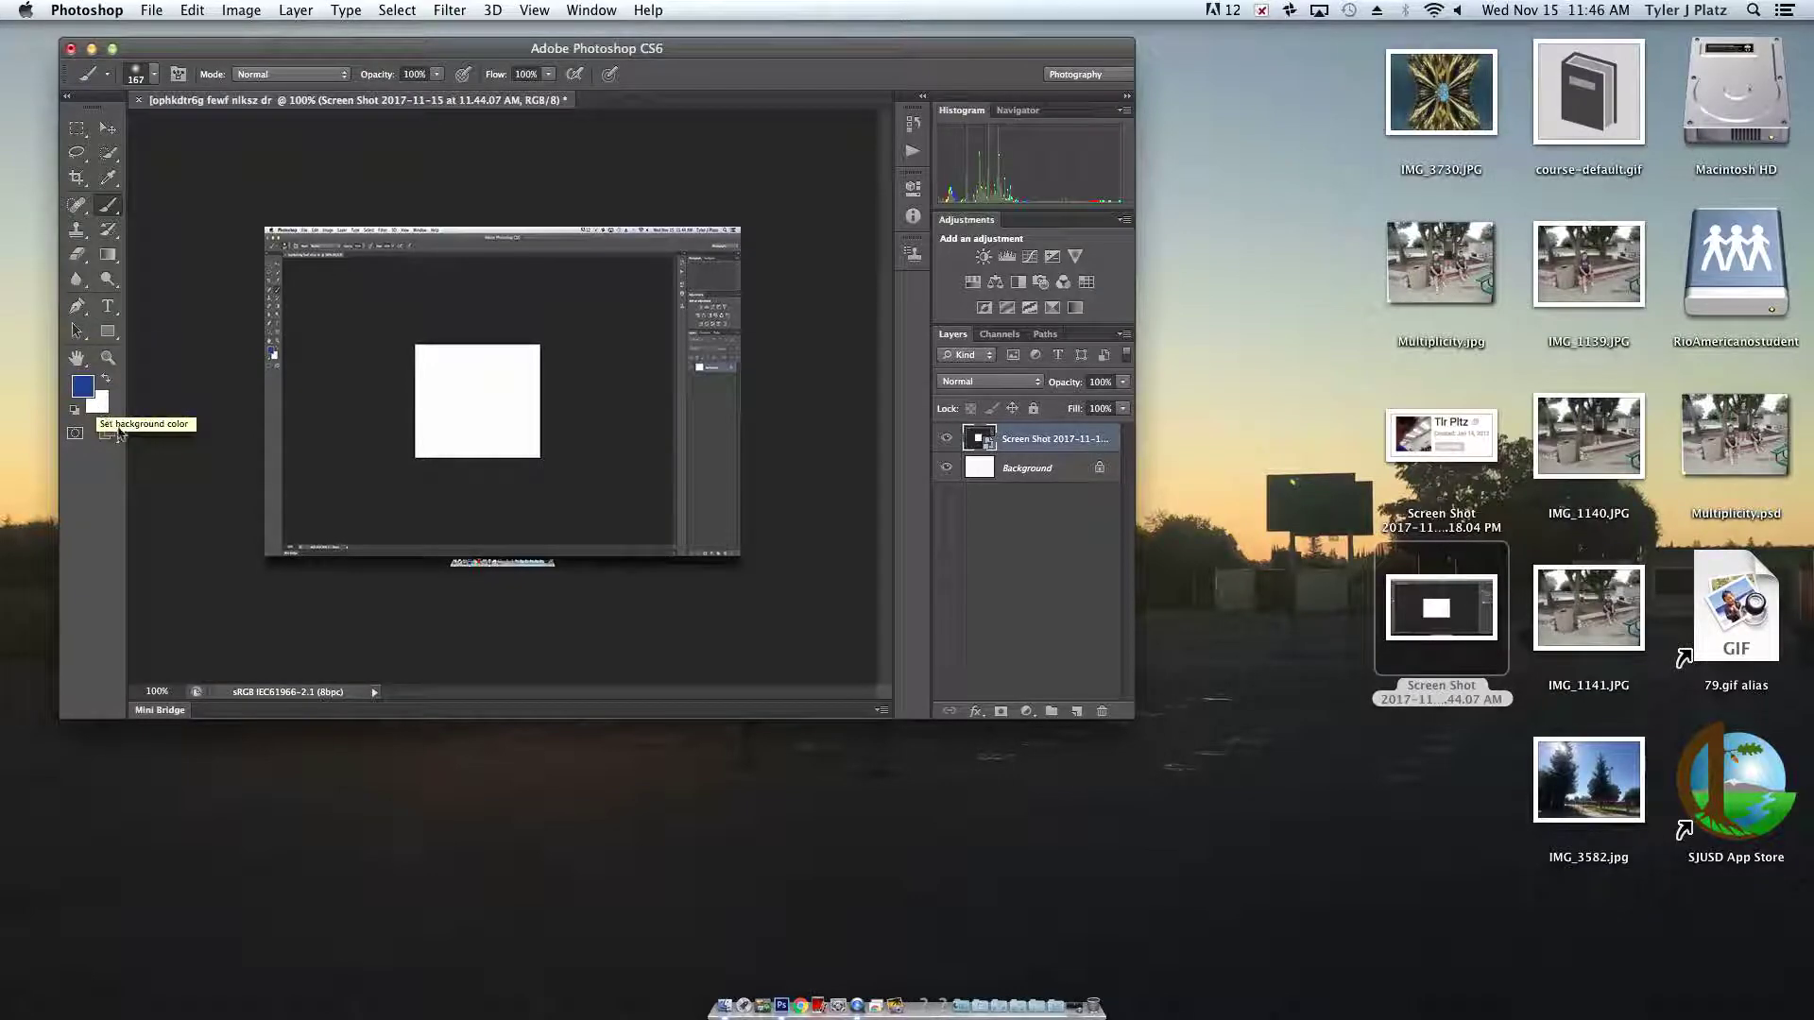
left_click(401, 283)
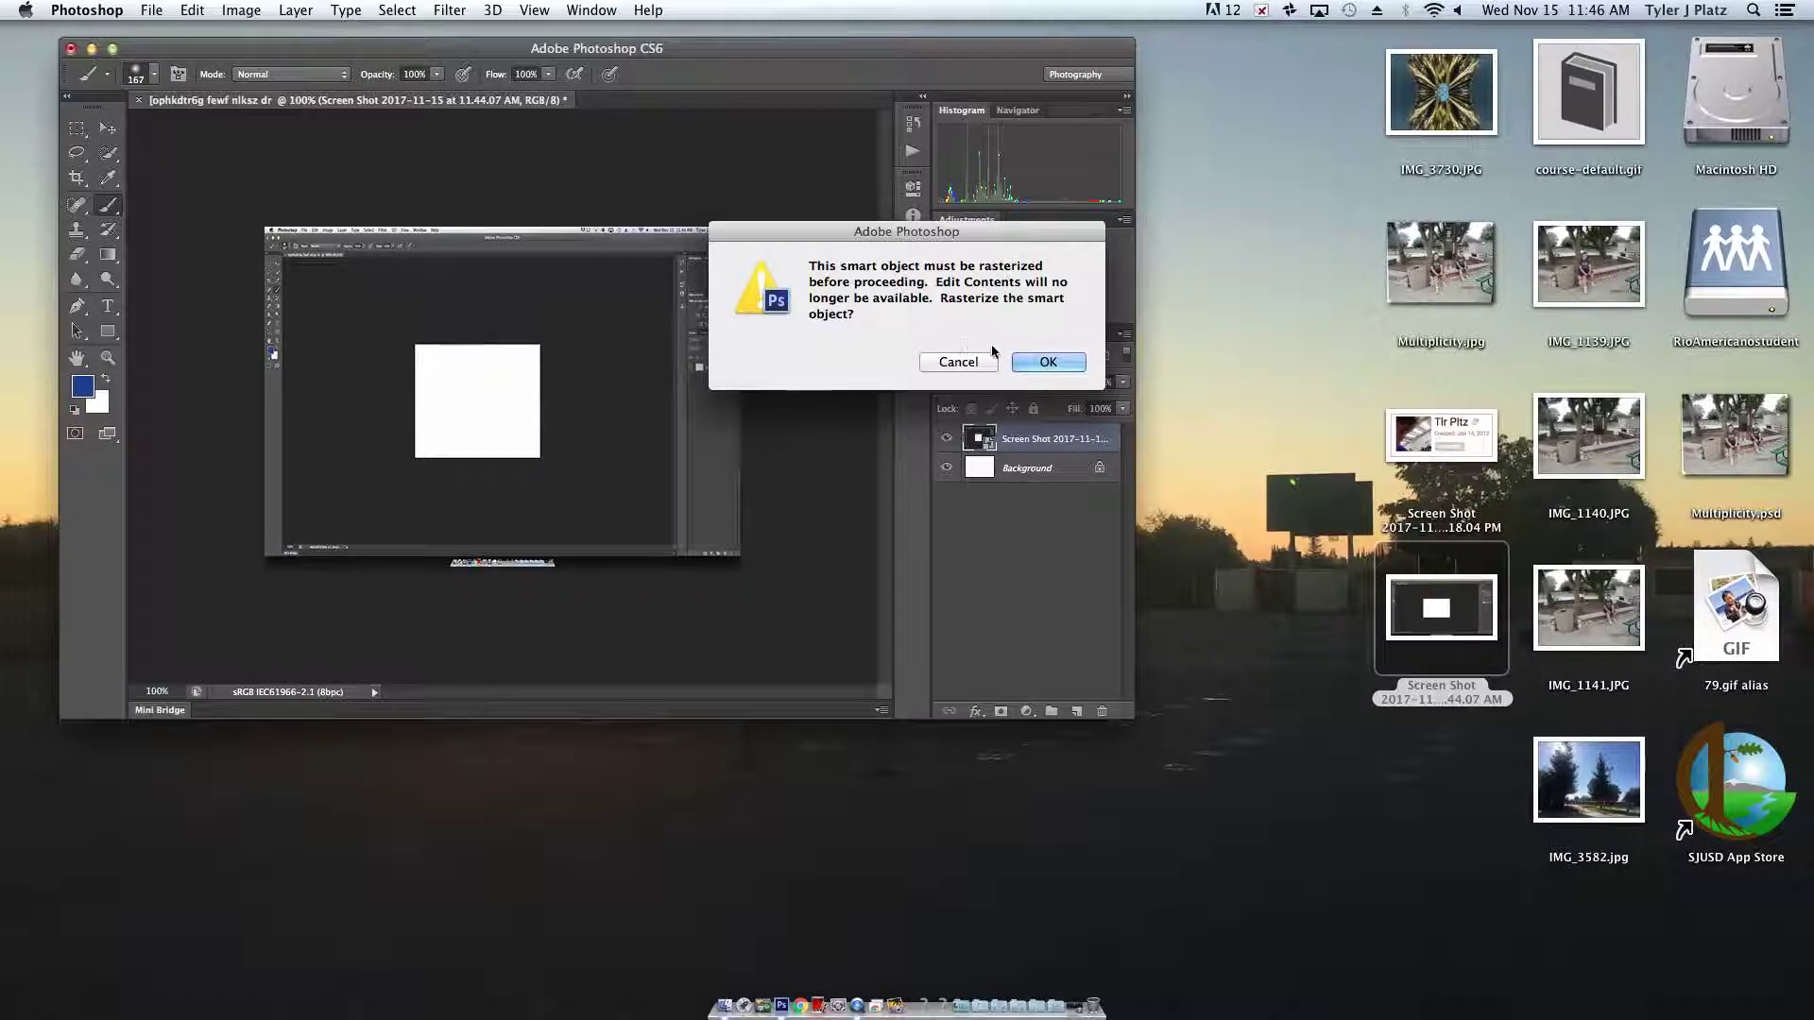
left_click(1045, 362)
left_click(295, 10)
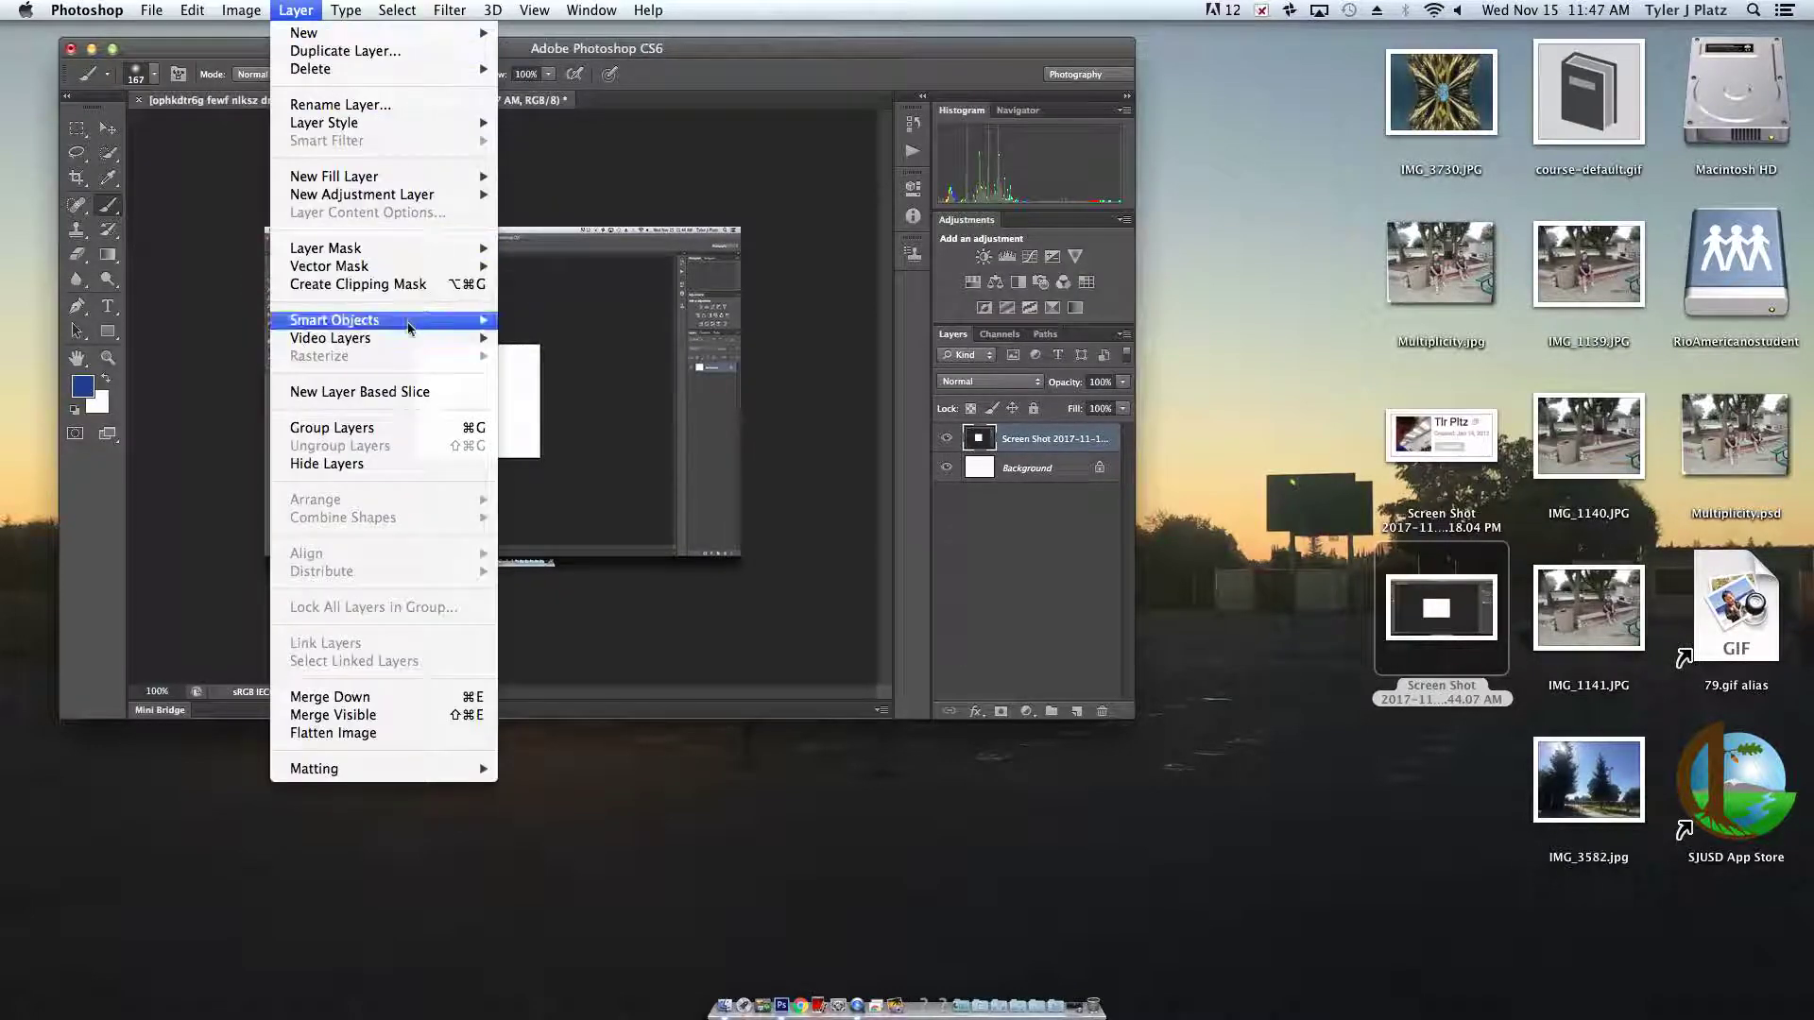
mouse_move(410, 320)
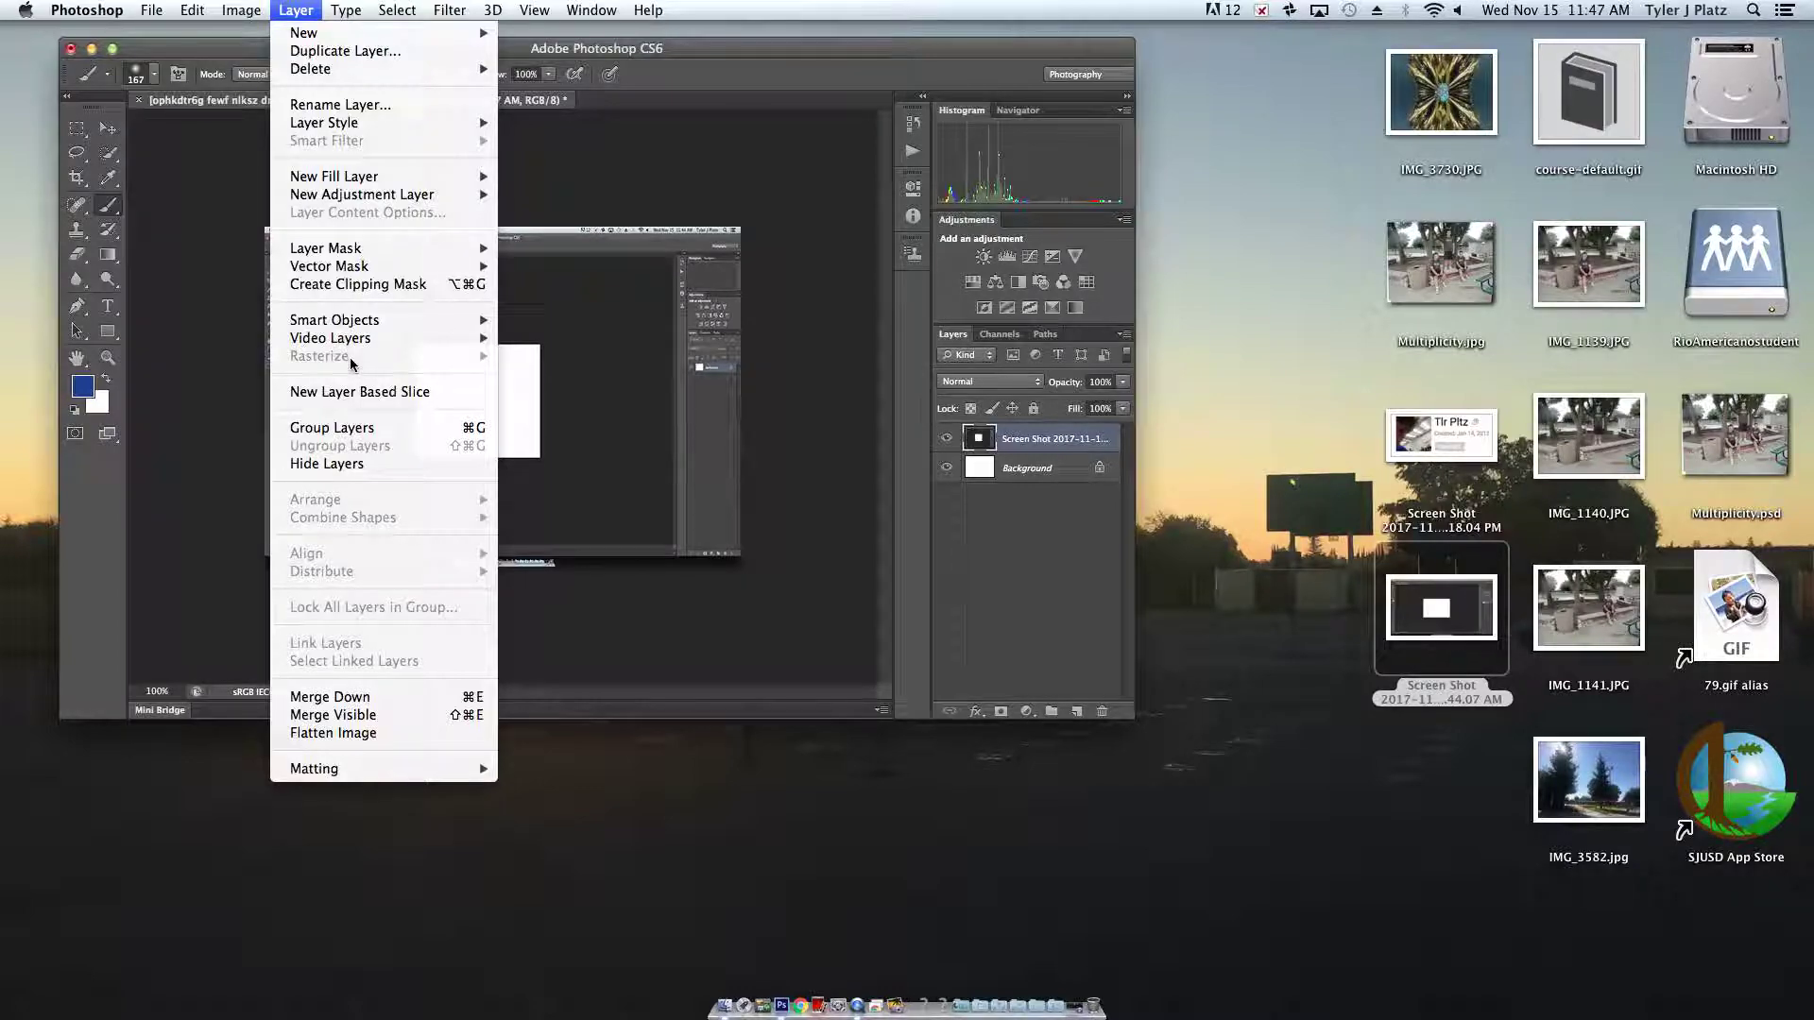
left_click(708, 52)
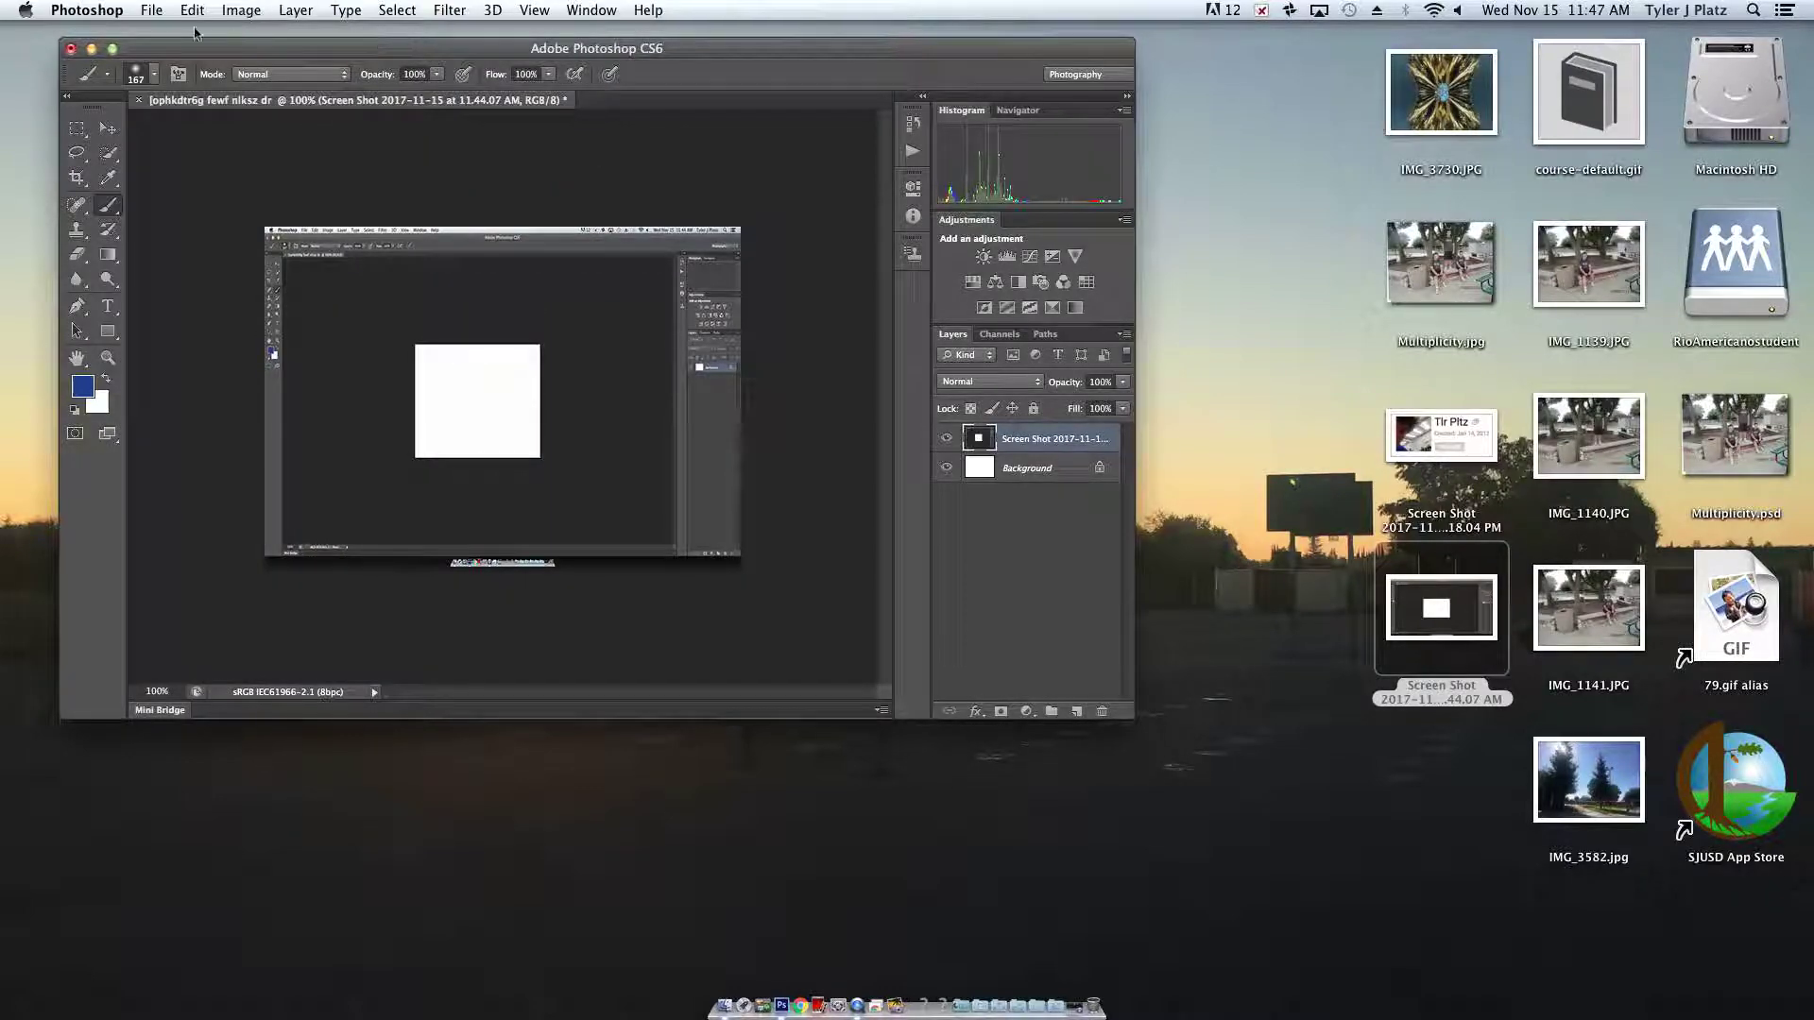
Save the document to the Desktop in Photoshop format as "[ophkdtr6g fewf nlksz dr .psd" with layers and the embedded color profile
left_click(151, 11)
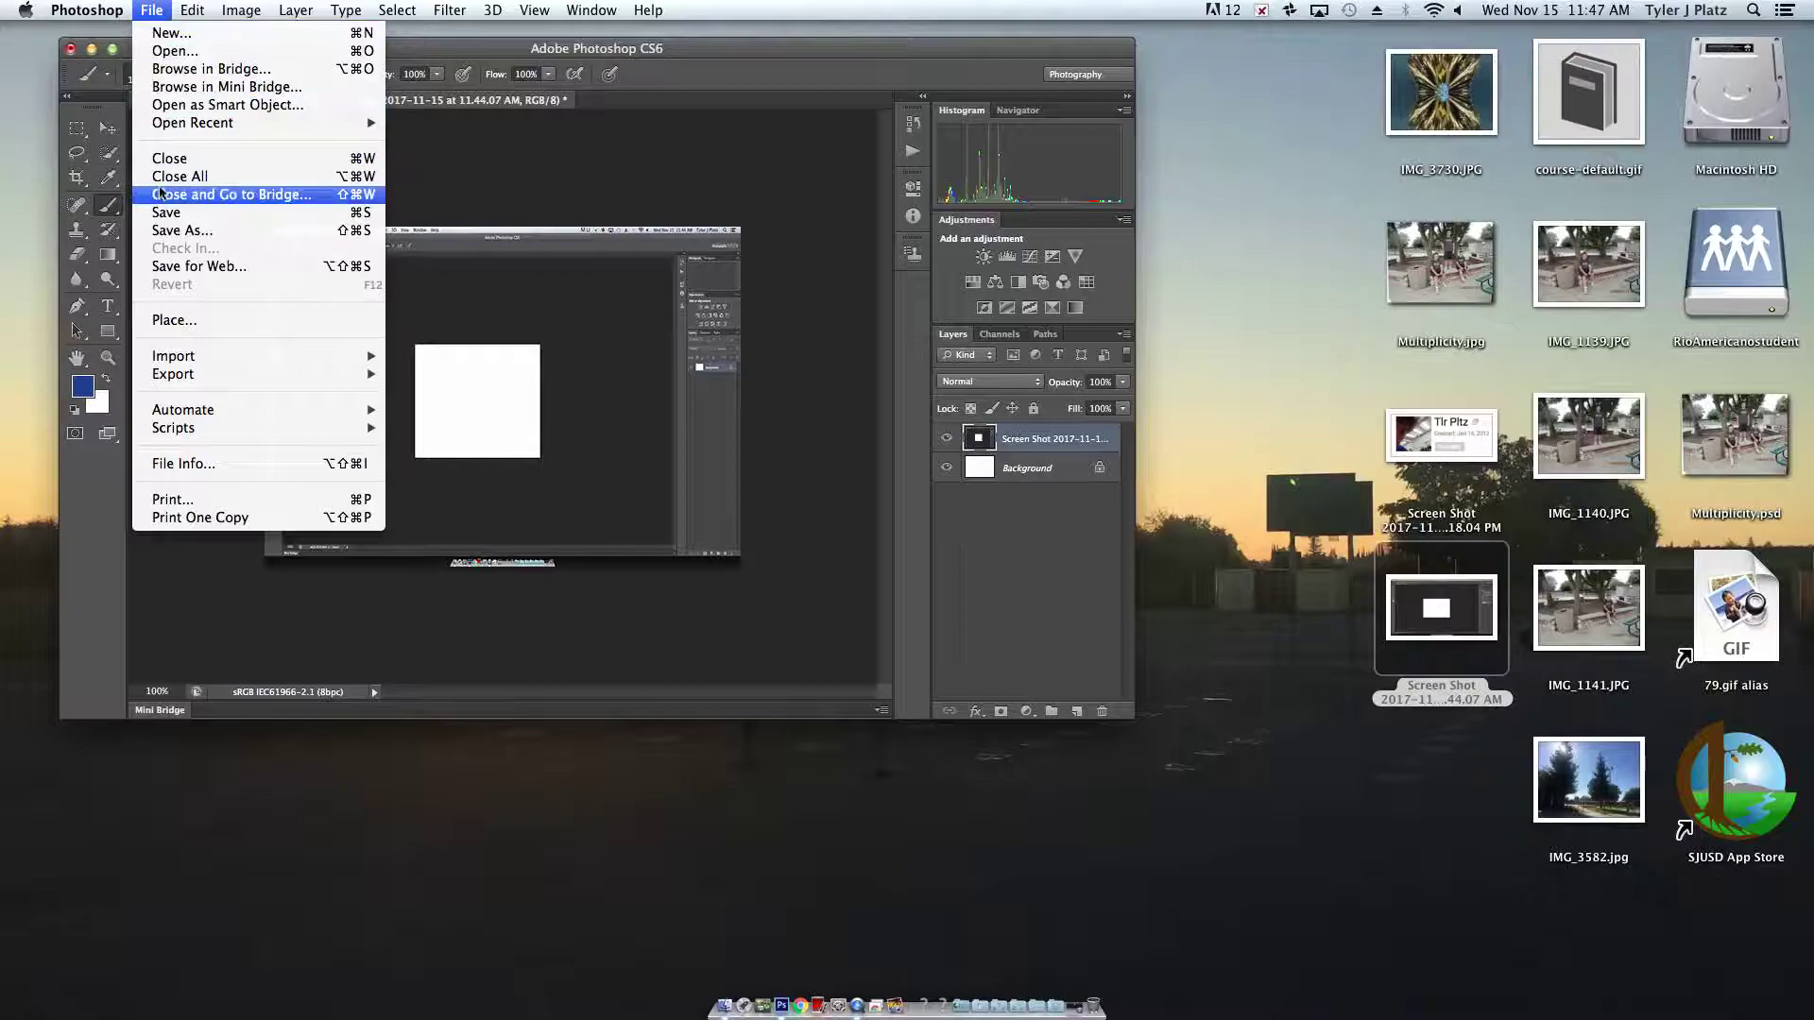
left_click(180, 230)
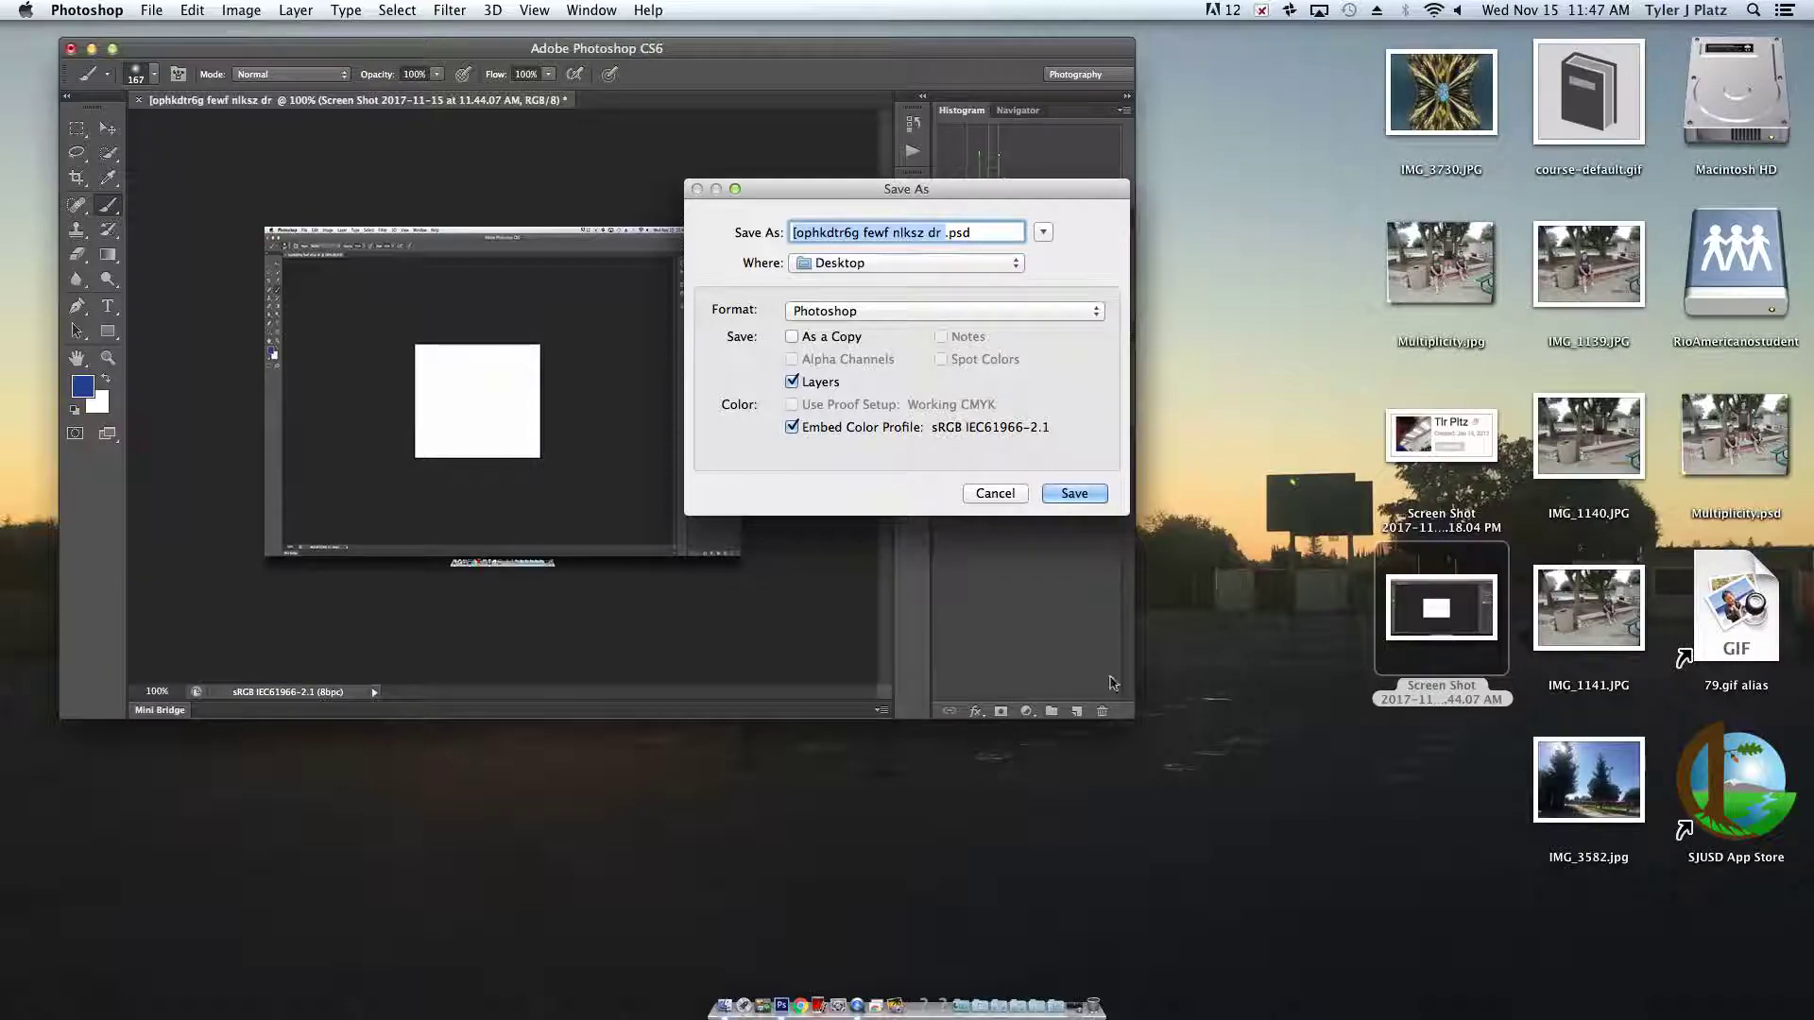
left_click(1090, 497)
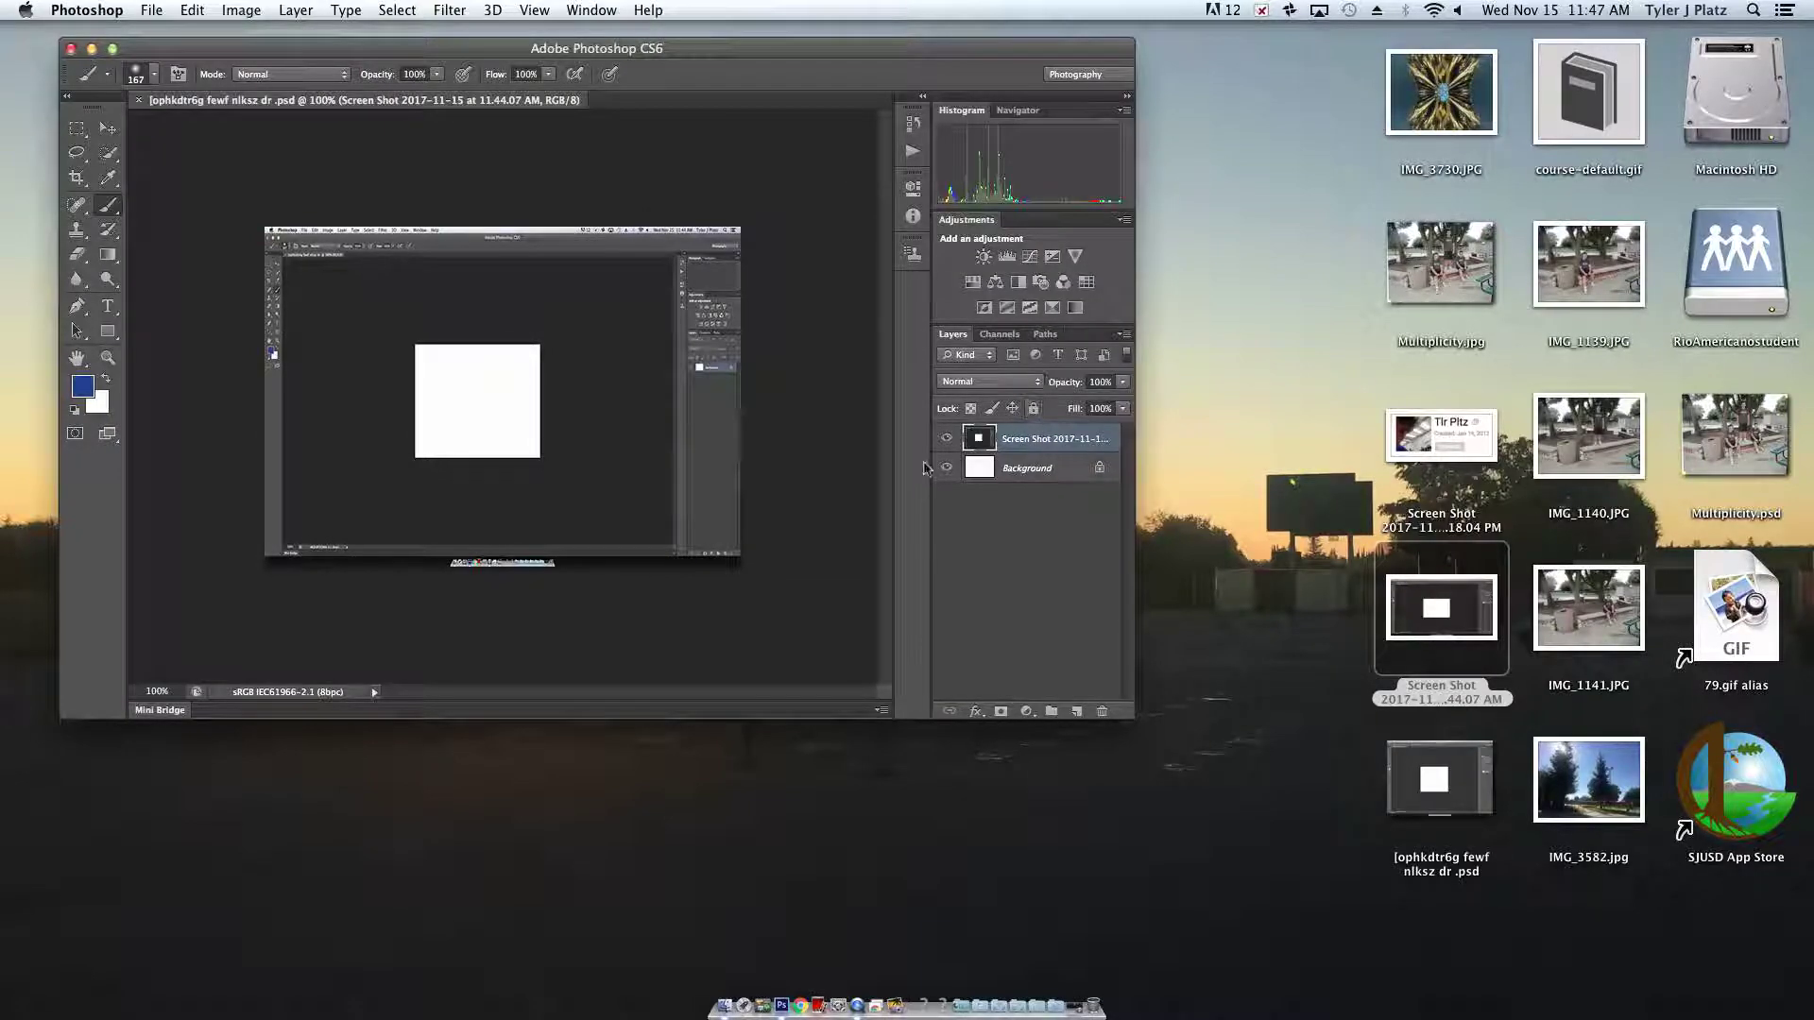
left_click_drag(327, 55, 302, 39)
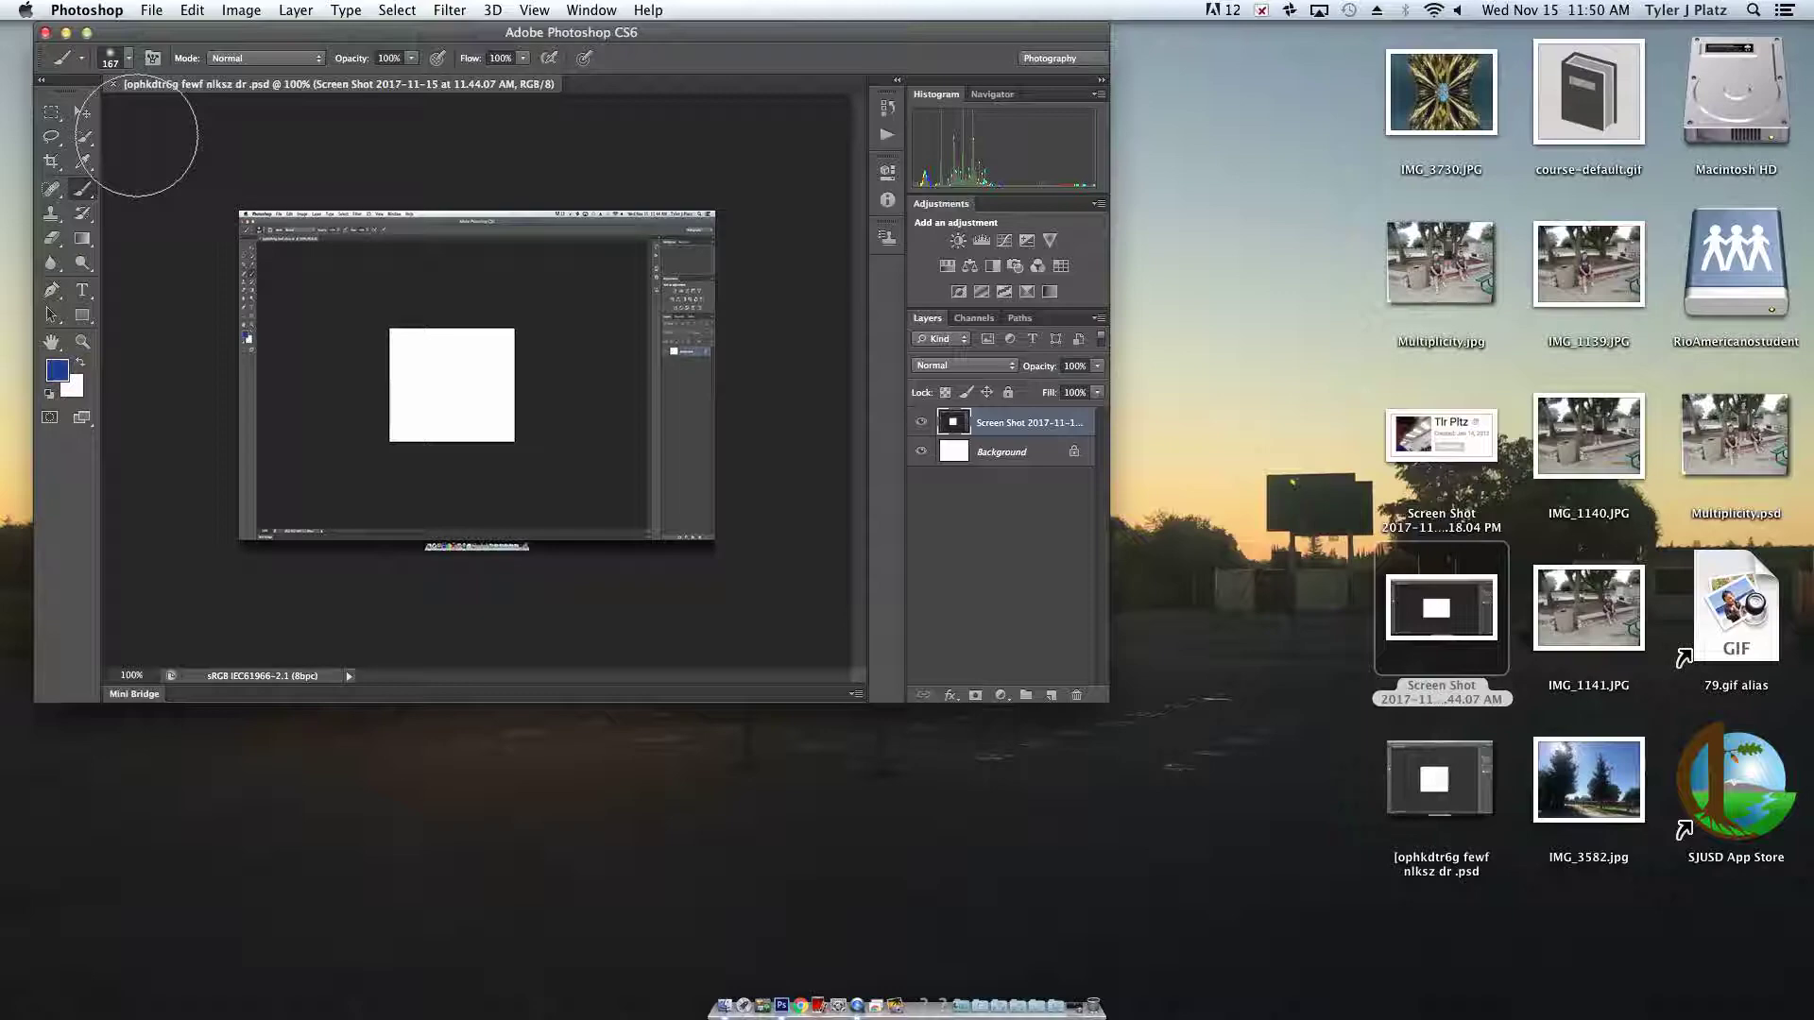
left_click_drag(335, 29, 304, 28)
left_click(241, 11)
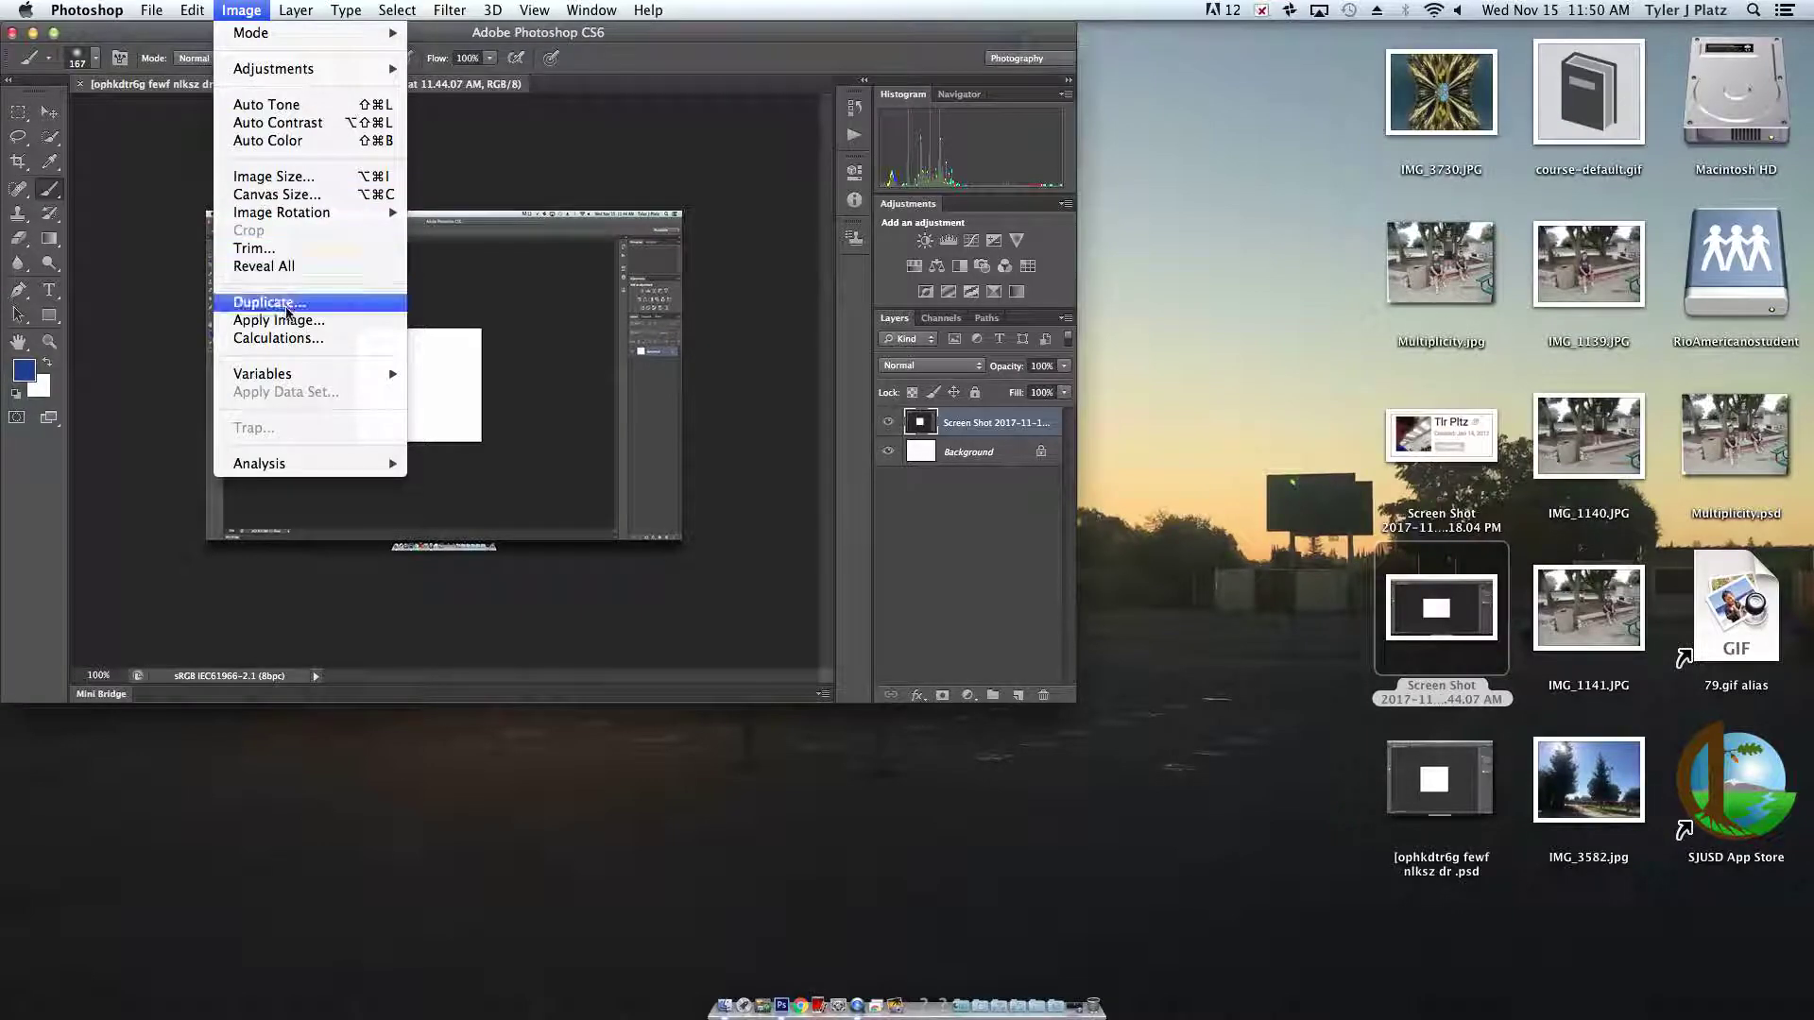
key("Escape")
left_click(1687, 10)
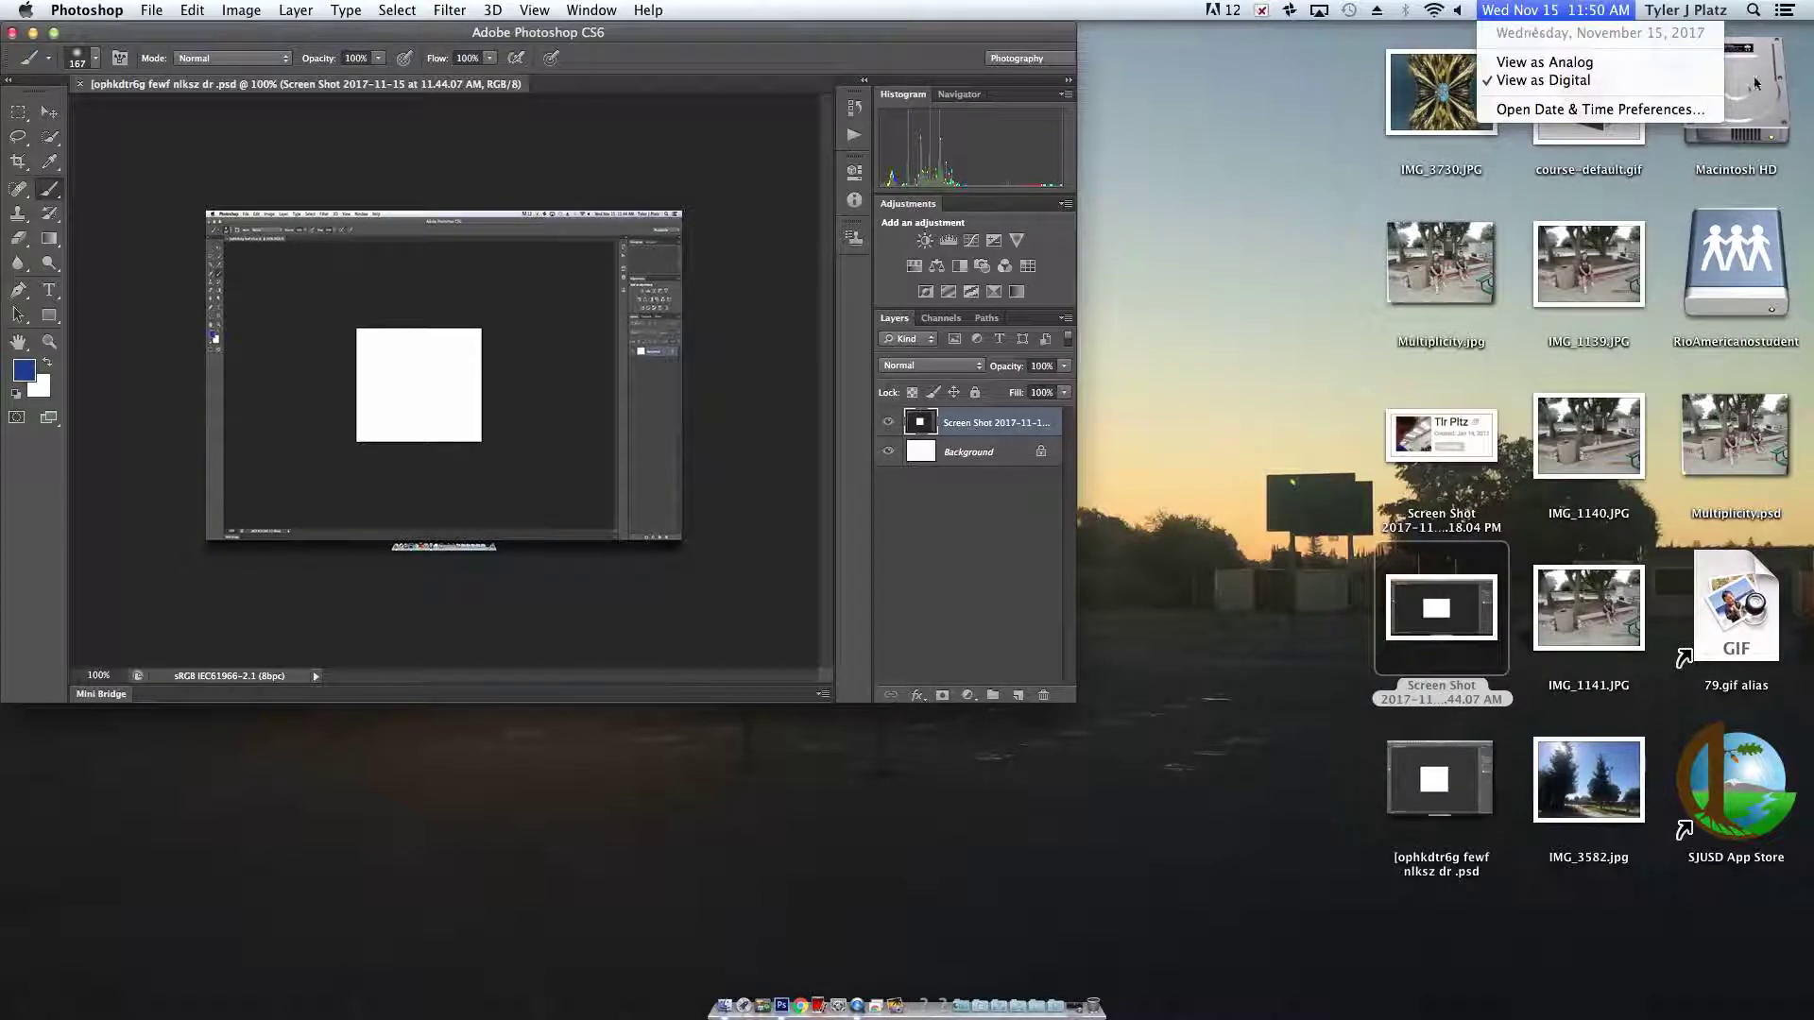
mouse_move(1433, 8)
key("Escape")
left_click(296, 9)
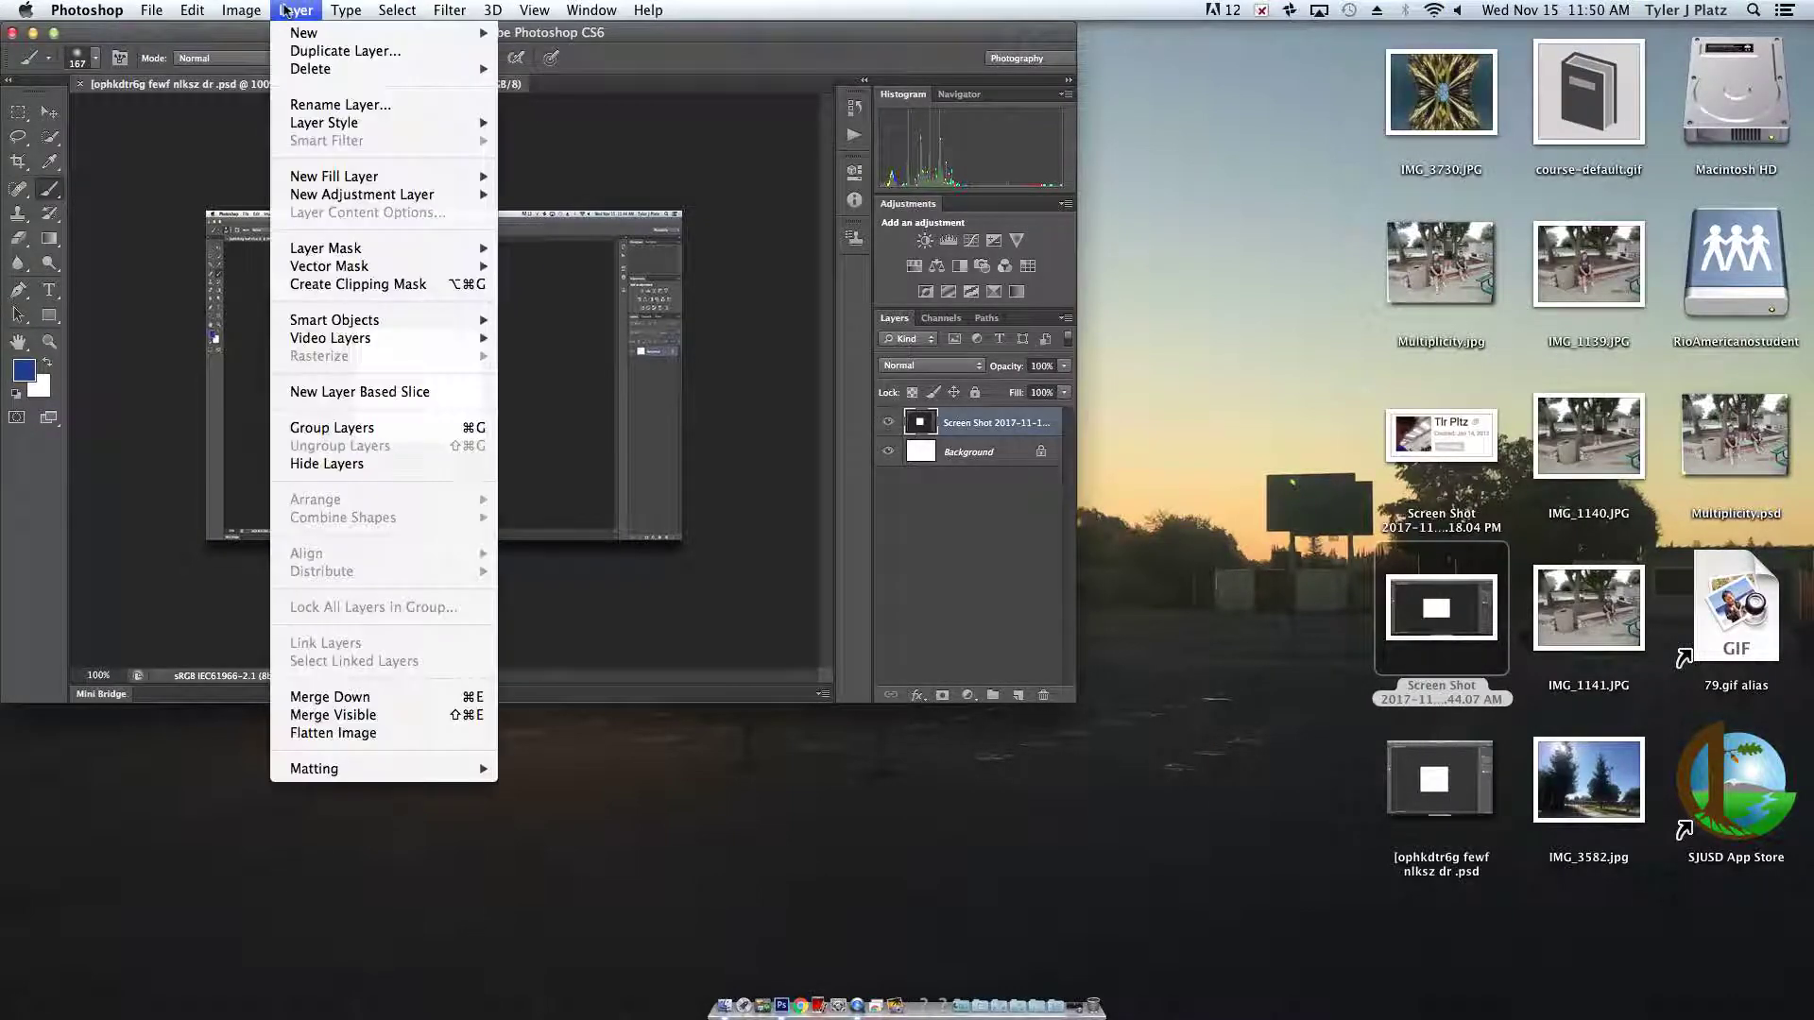
mouse_move(397, 6)
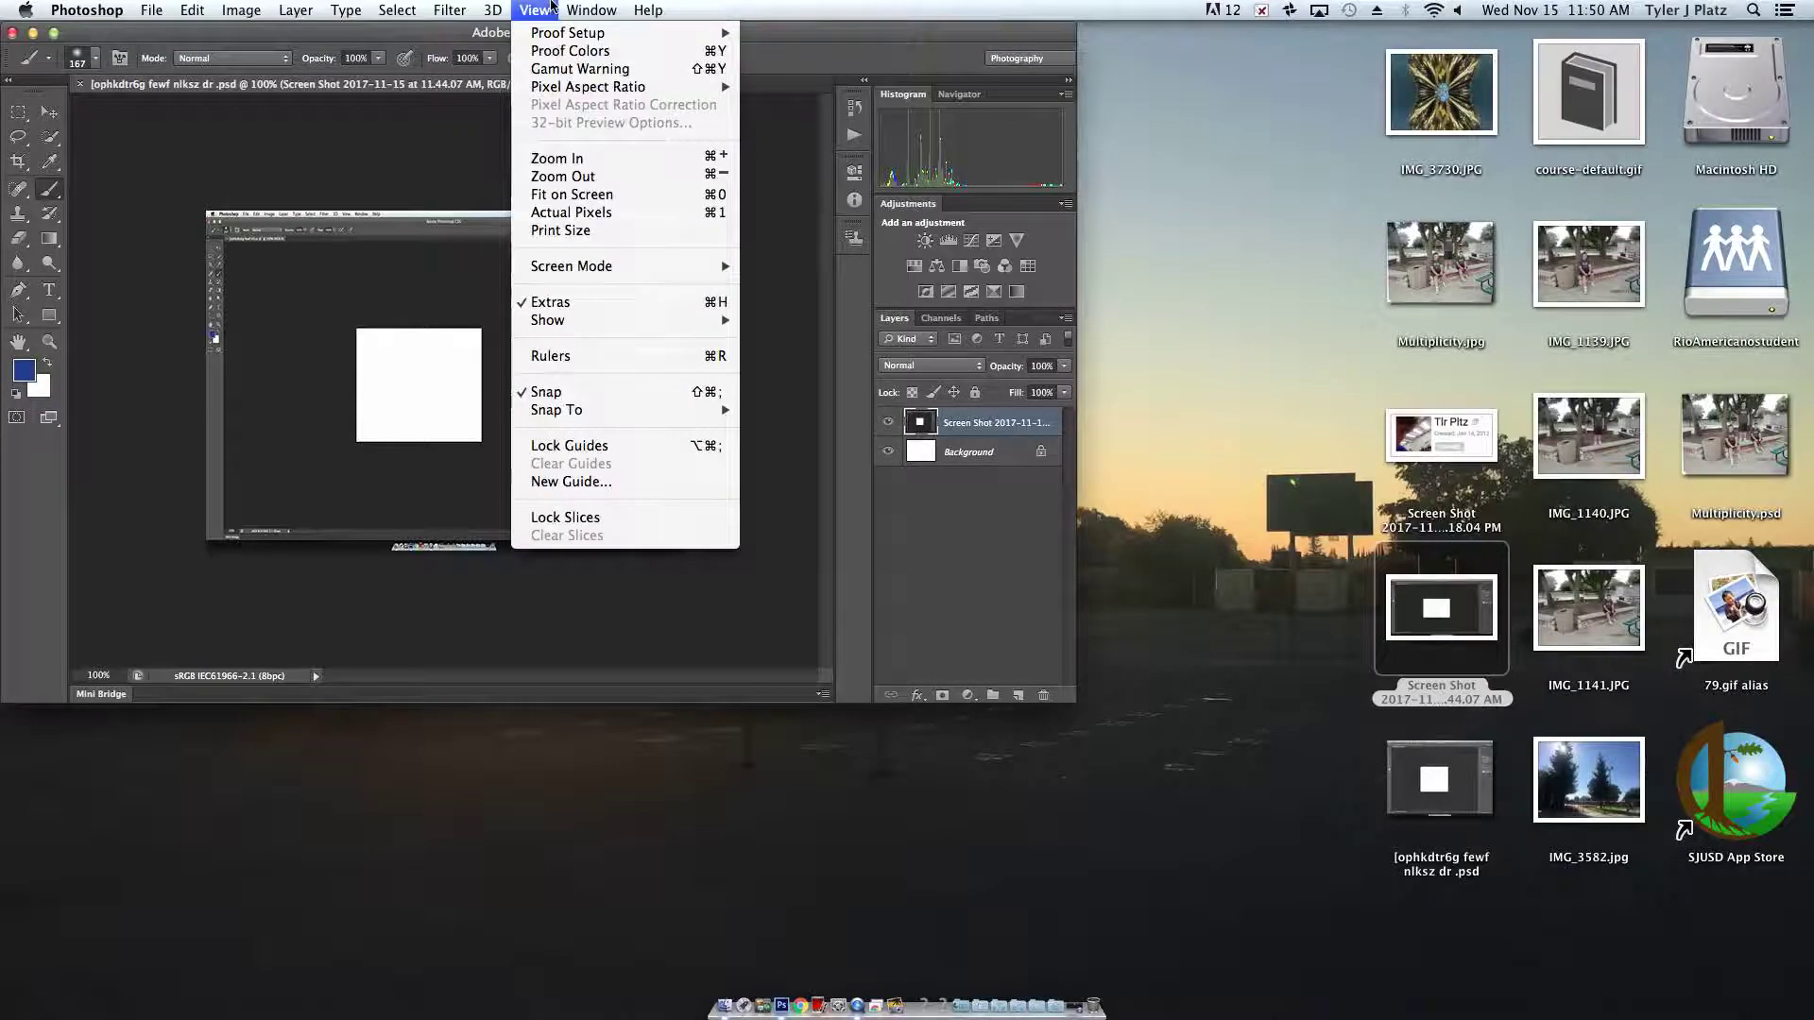
mouse_move(501, 9)
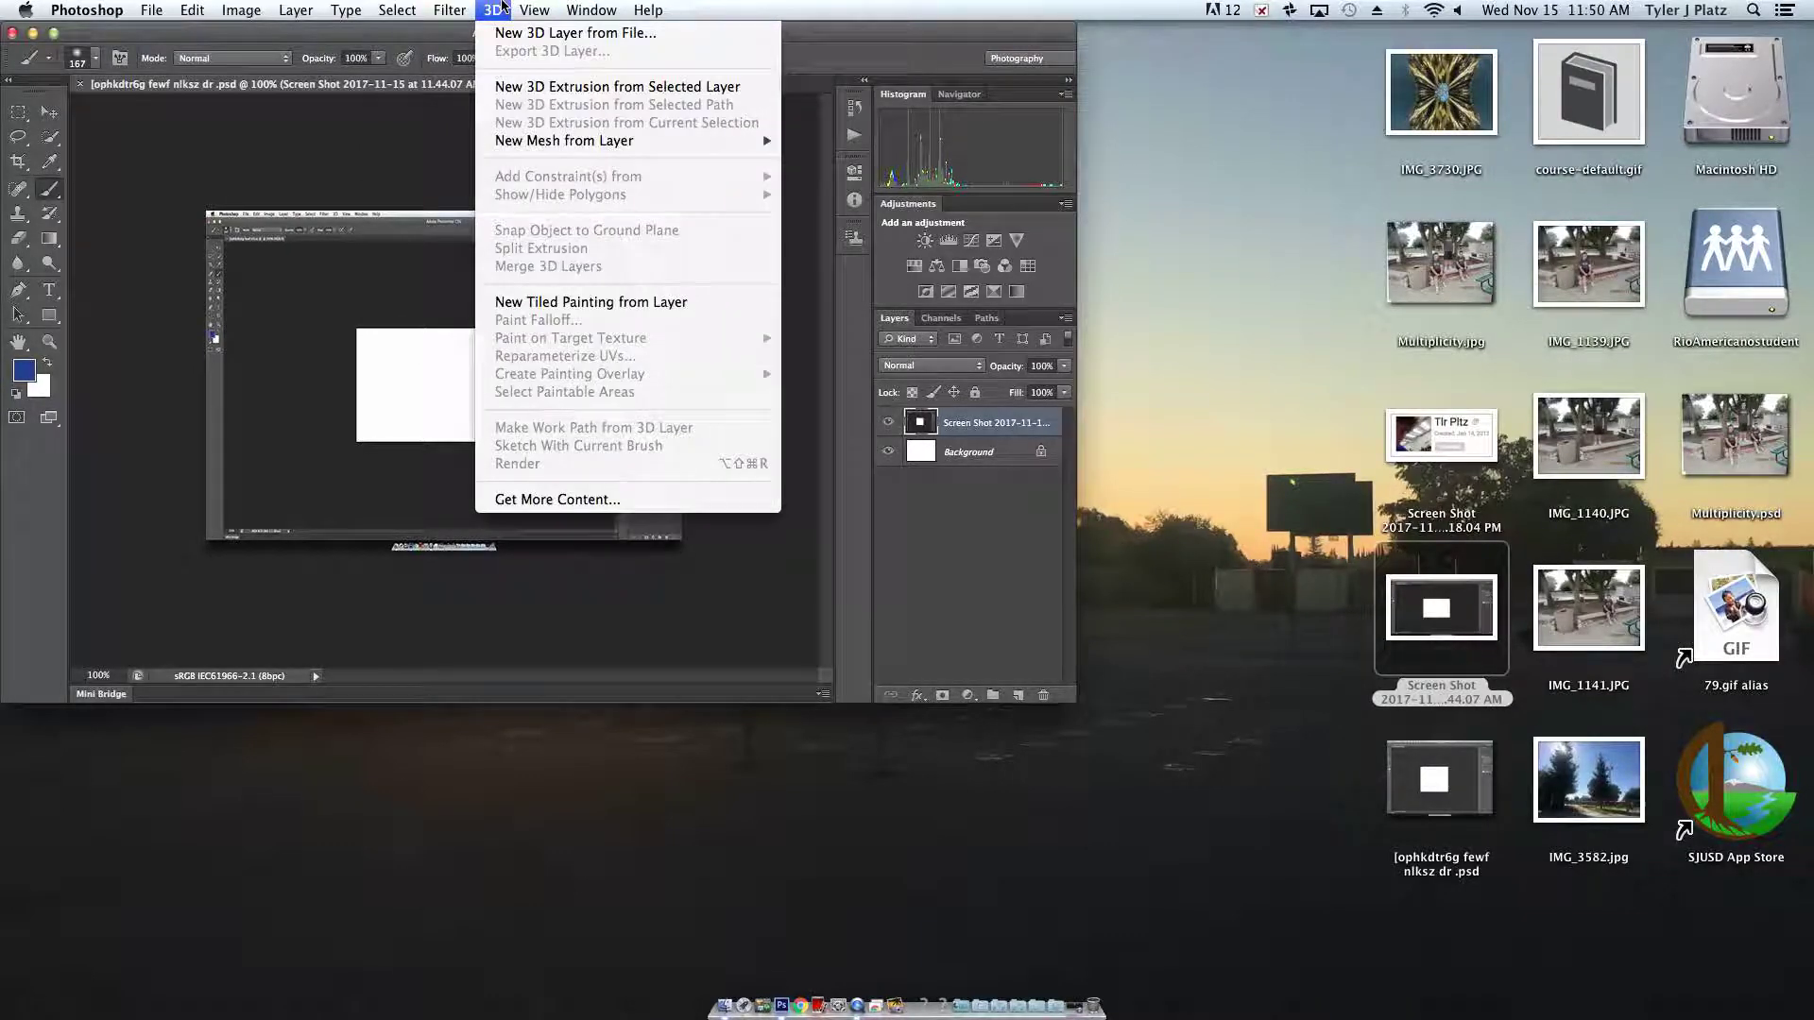
mouse_move(592, 8)
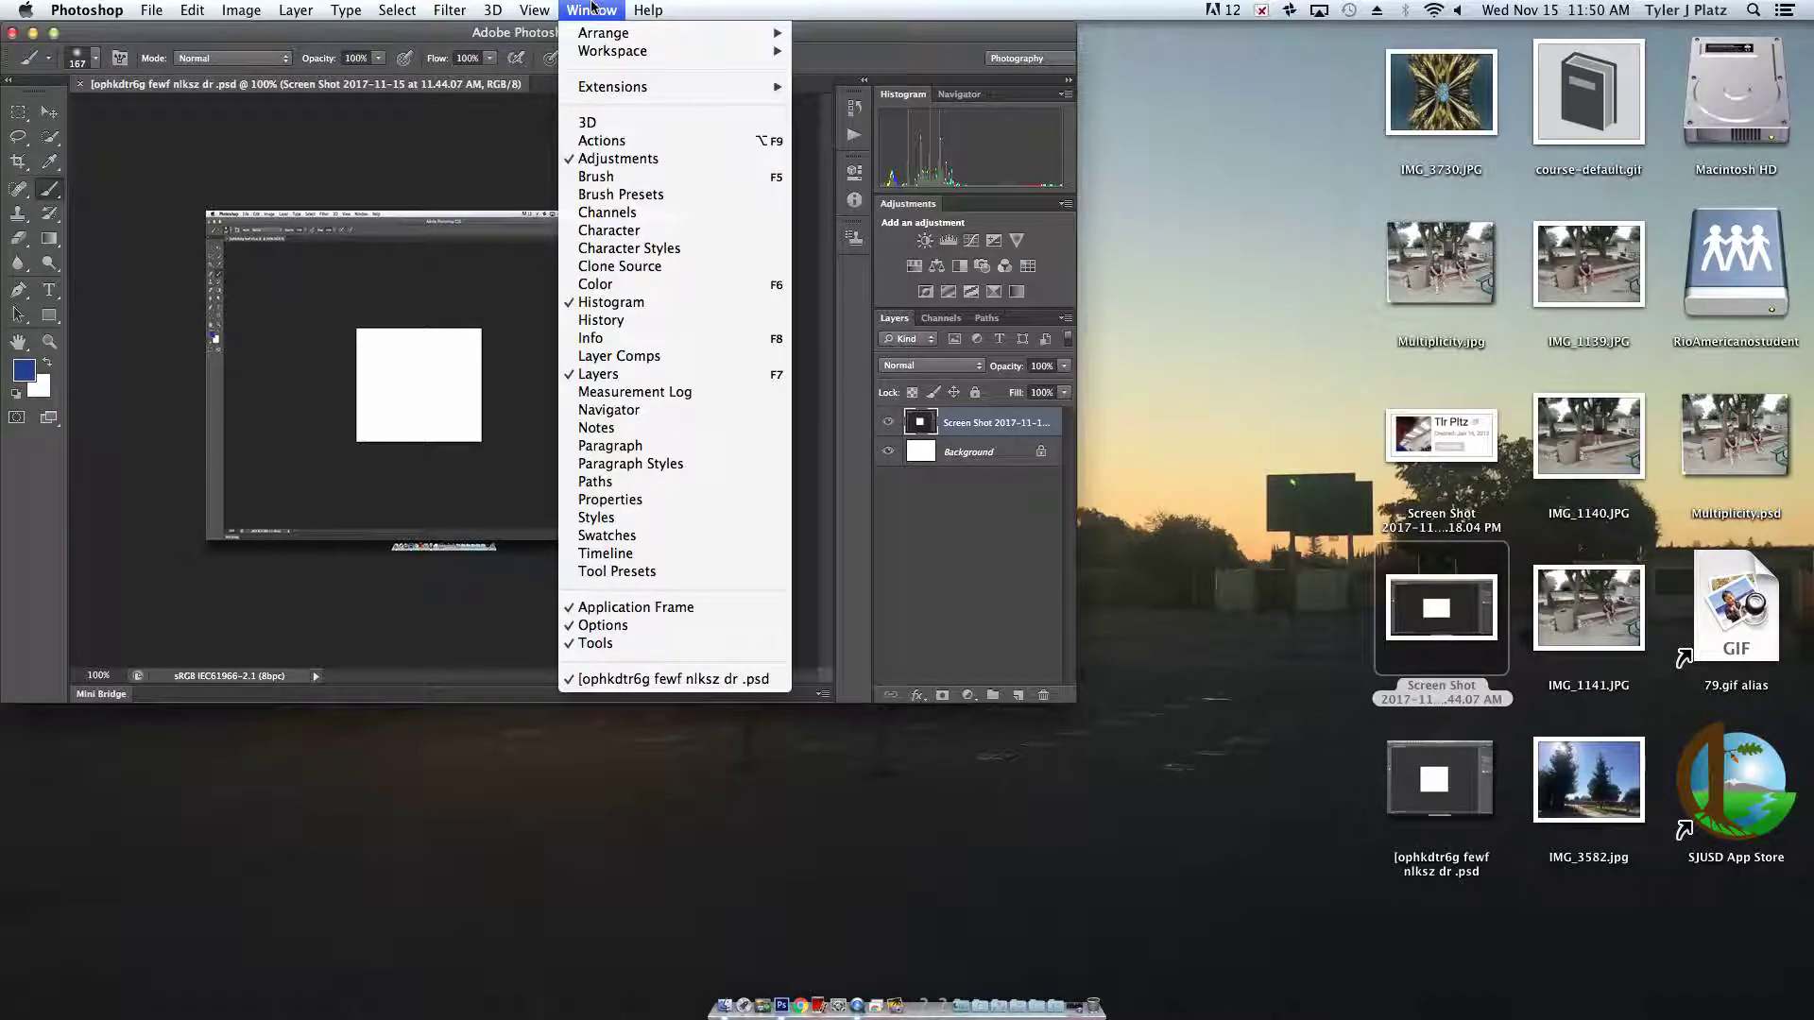
left_click(1065, 1006)
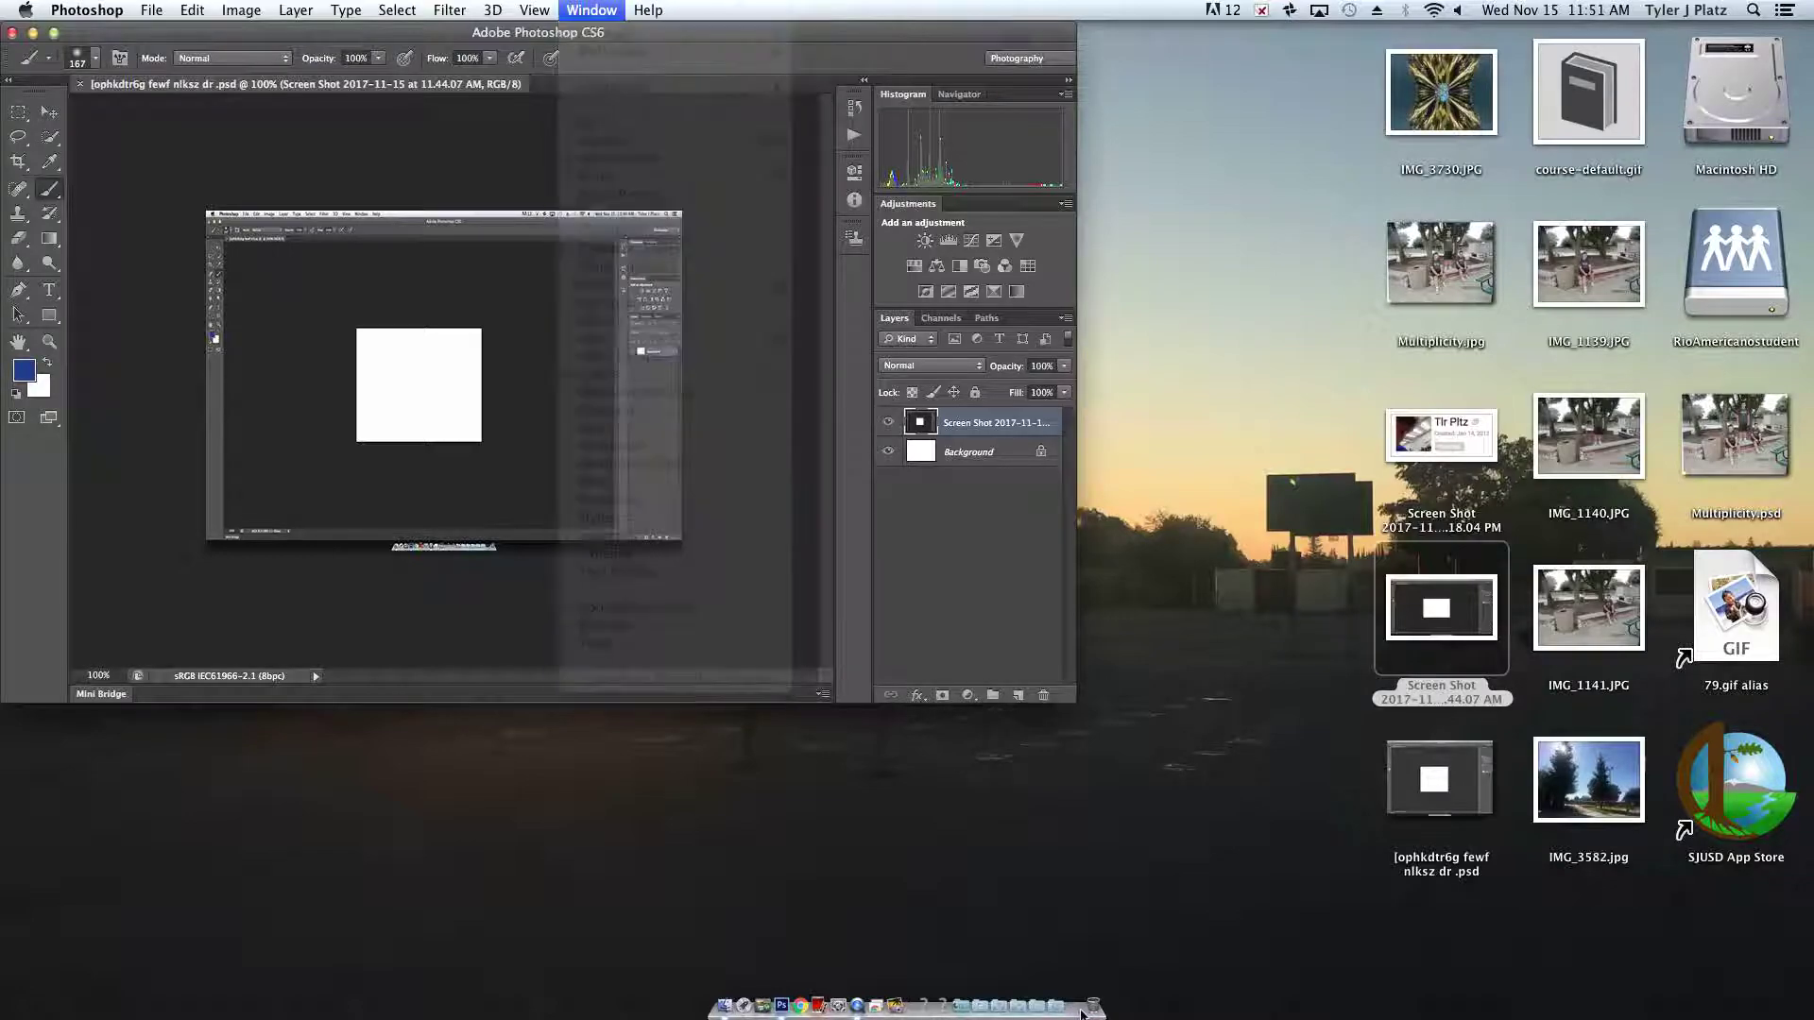